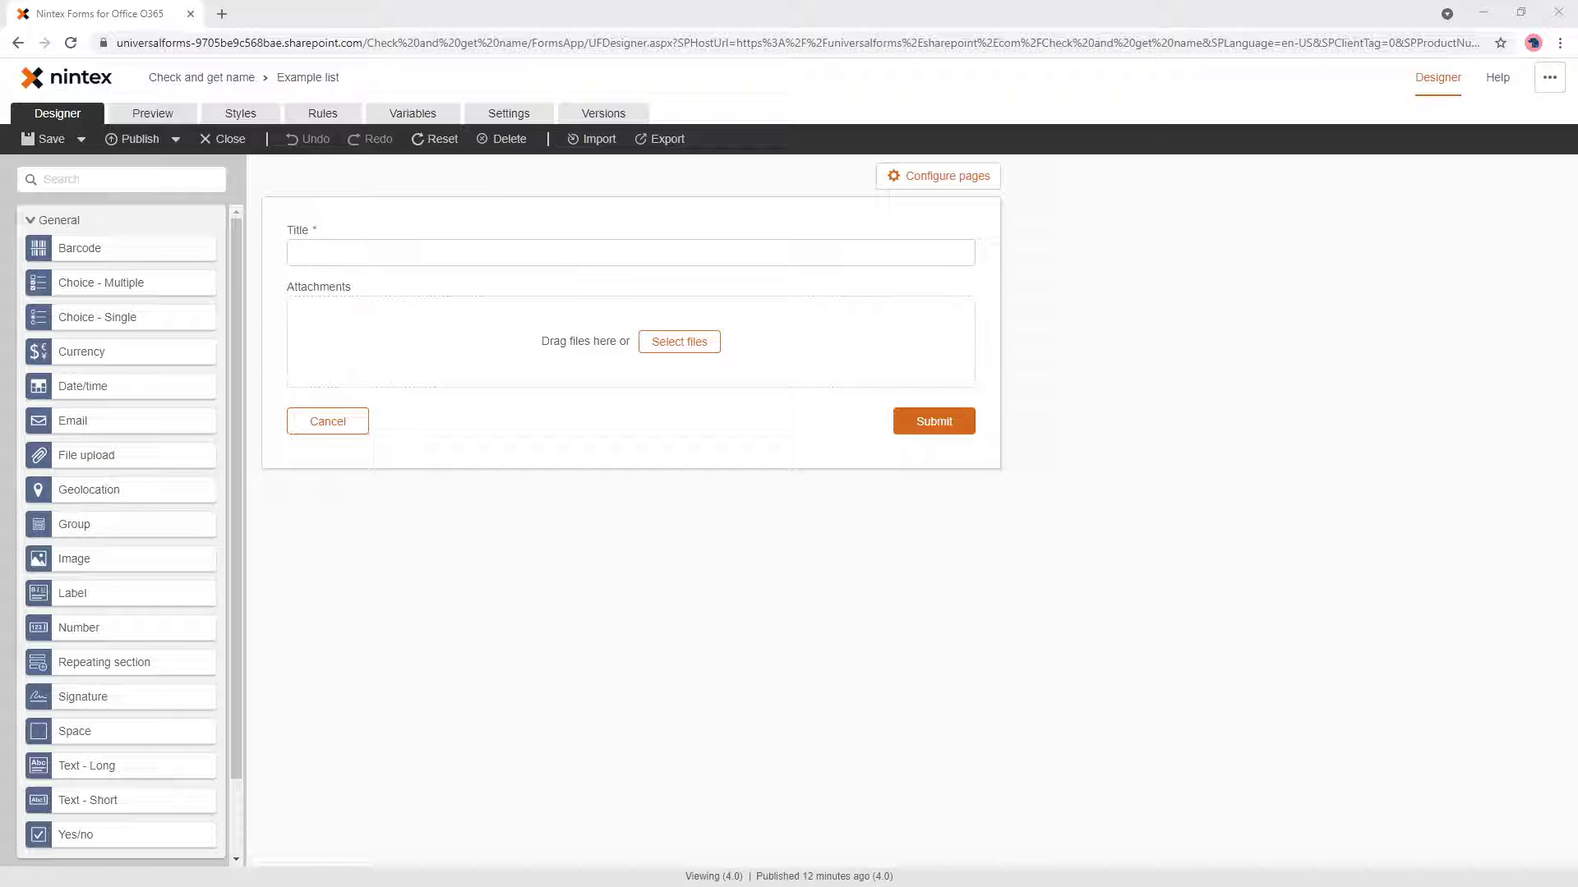
- Place a repeating section under Title, then add Yes/no 1 and Text - short 1 inside it
left_click_drag(144, 658, 392, 302)
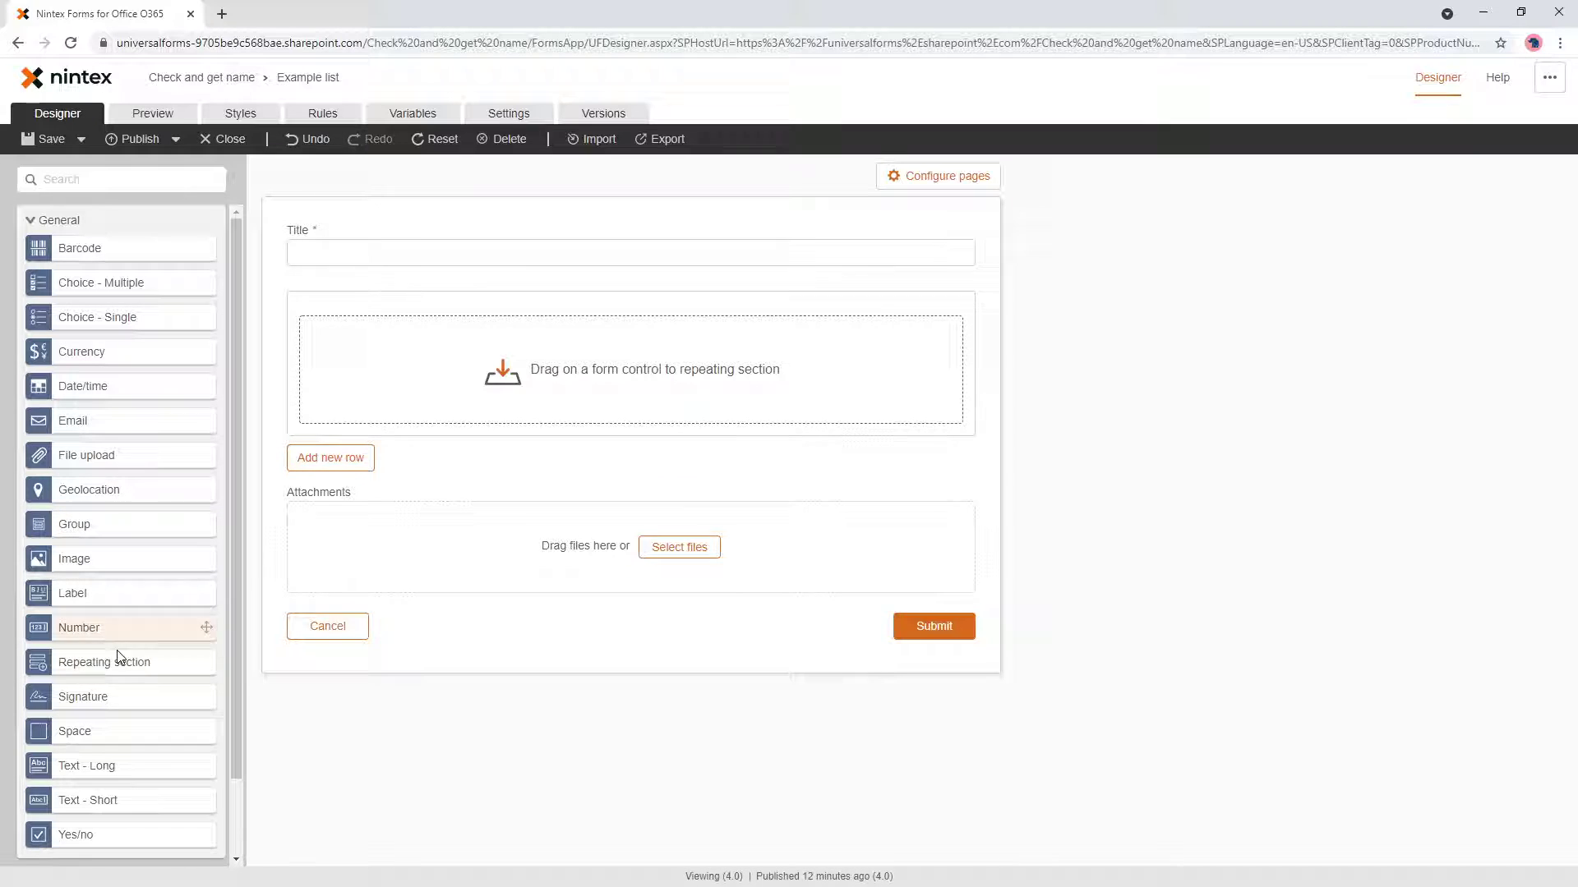
left_click_drag(201, 834, 385, 356)
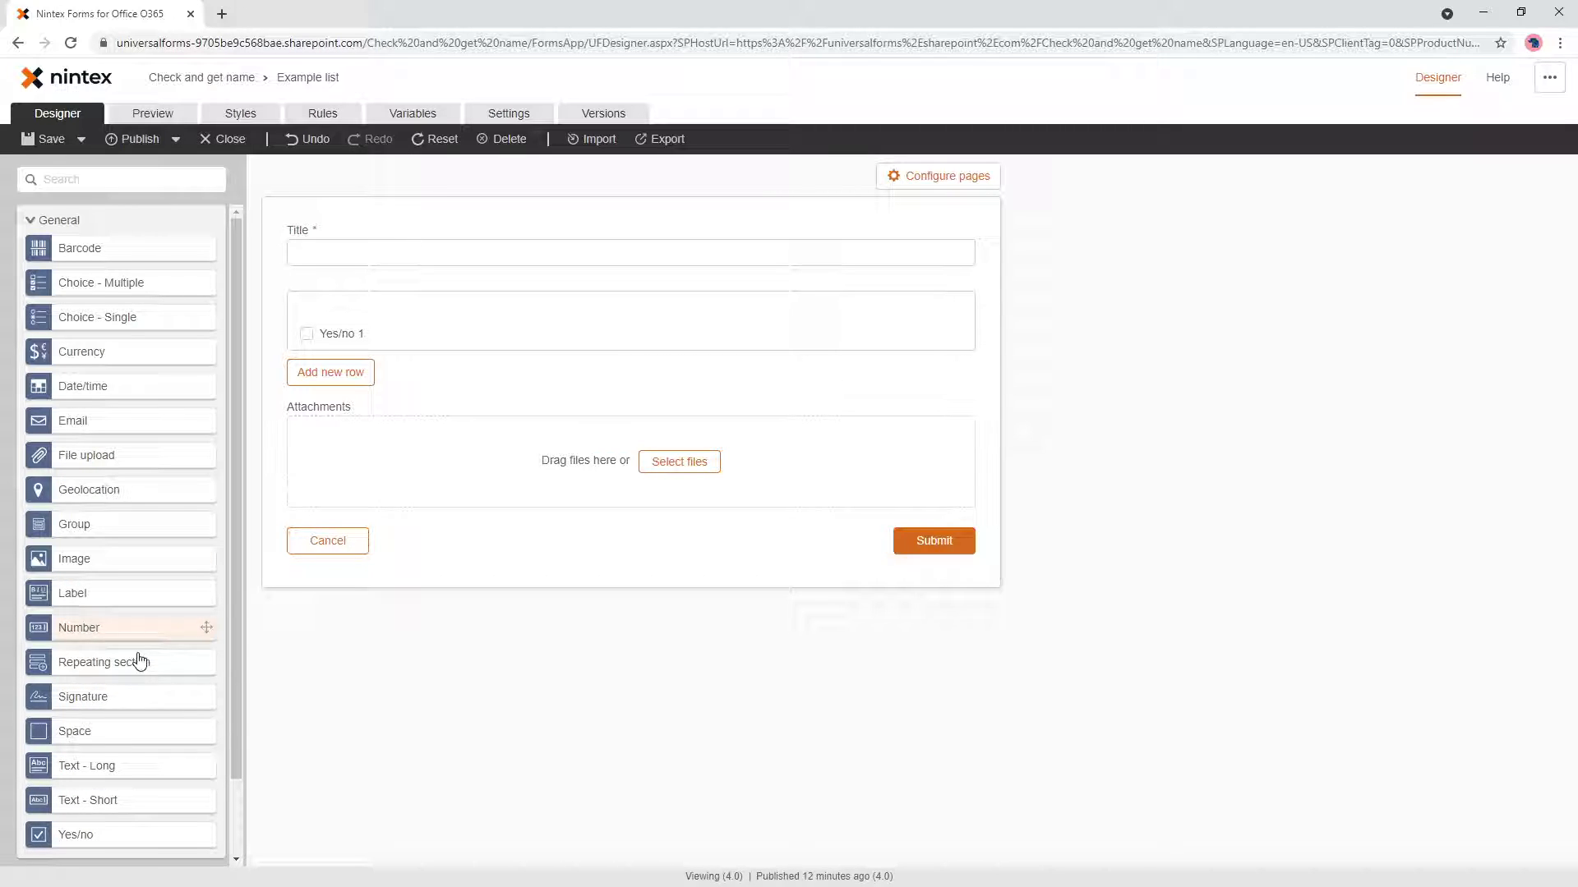
left_click_drag(106, 800, 885, 330)
- Shrink the Yes/no into a toggle titled Checked and retitle the text field 'Person that performed the check'
left_click(536, 351)
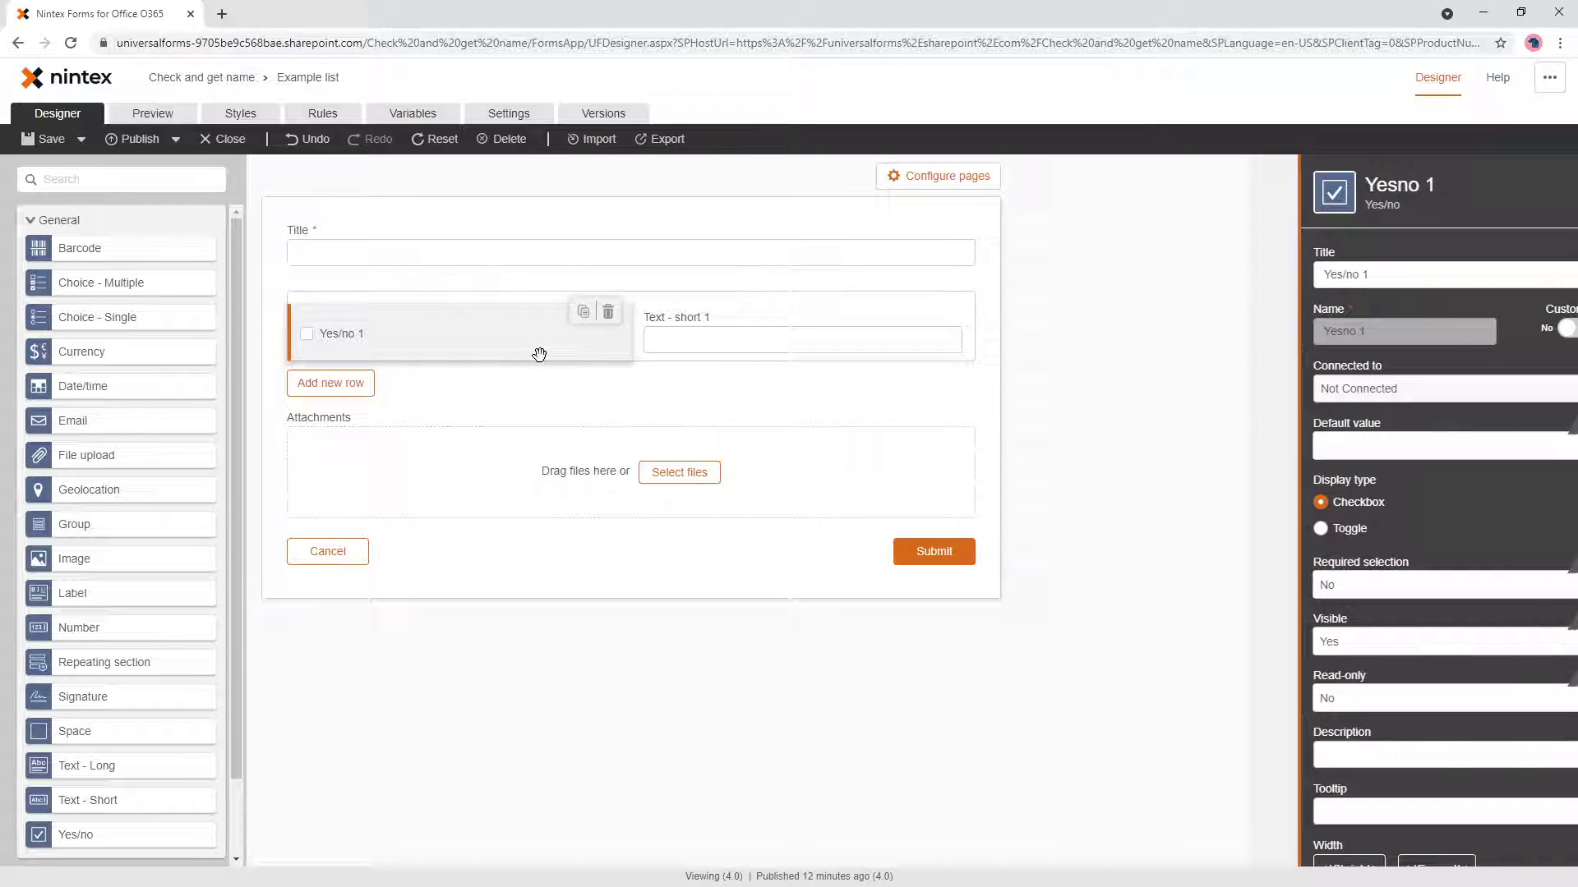
scroll(1367, 731, "down", 3)
left_click(1300, 660)
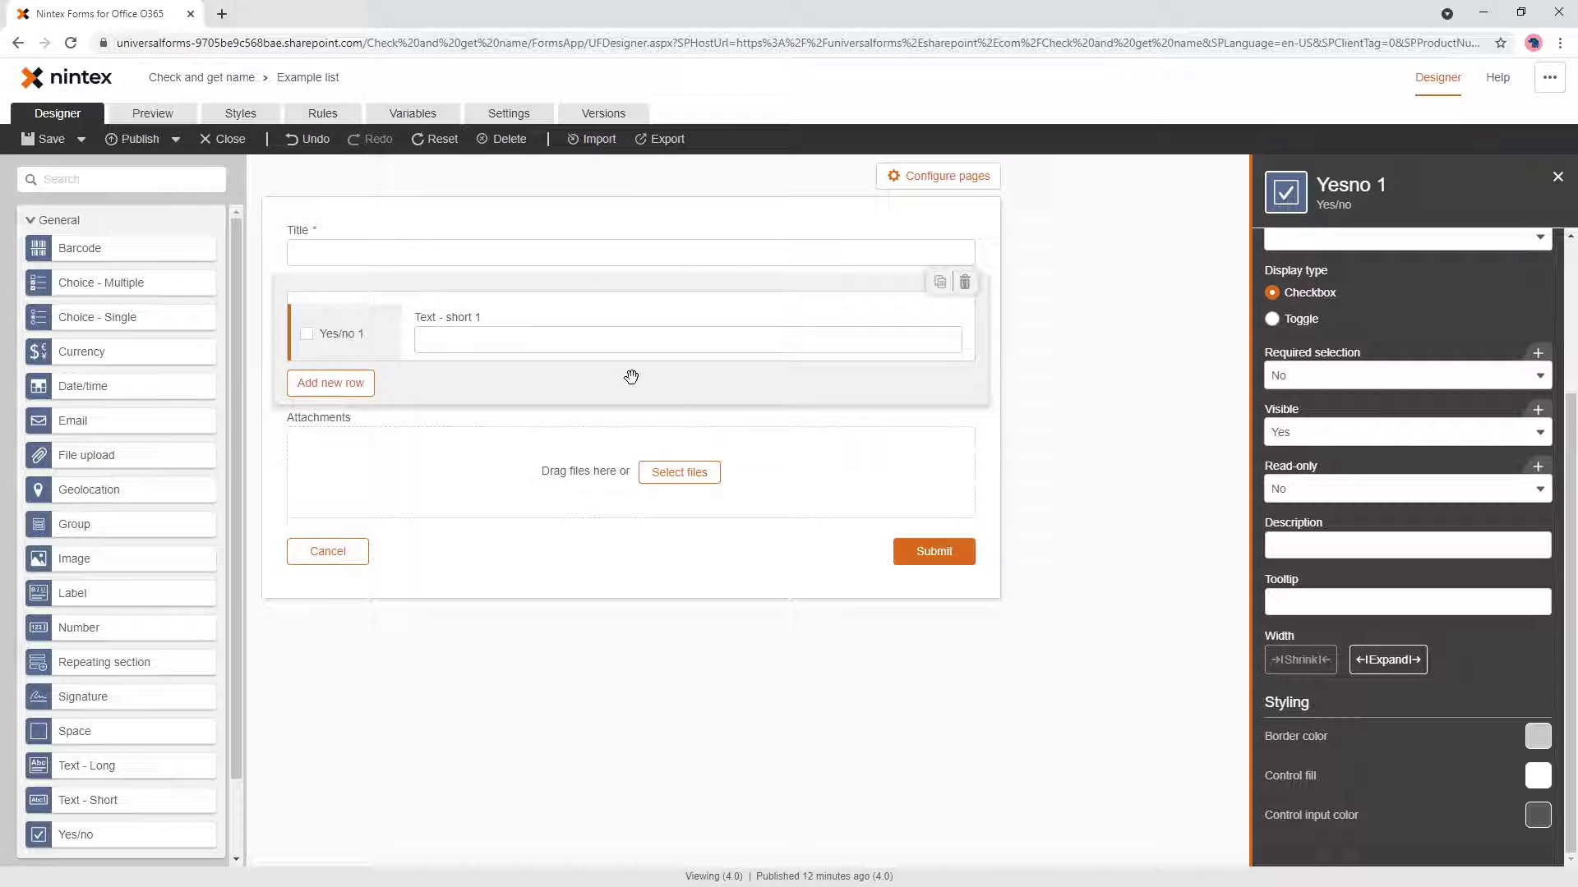
scroll(1389, 324, "up", 3)
left_click(1315, 274)
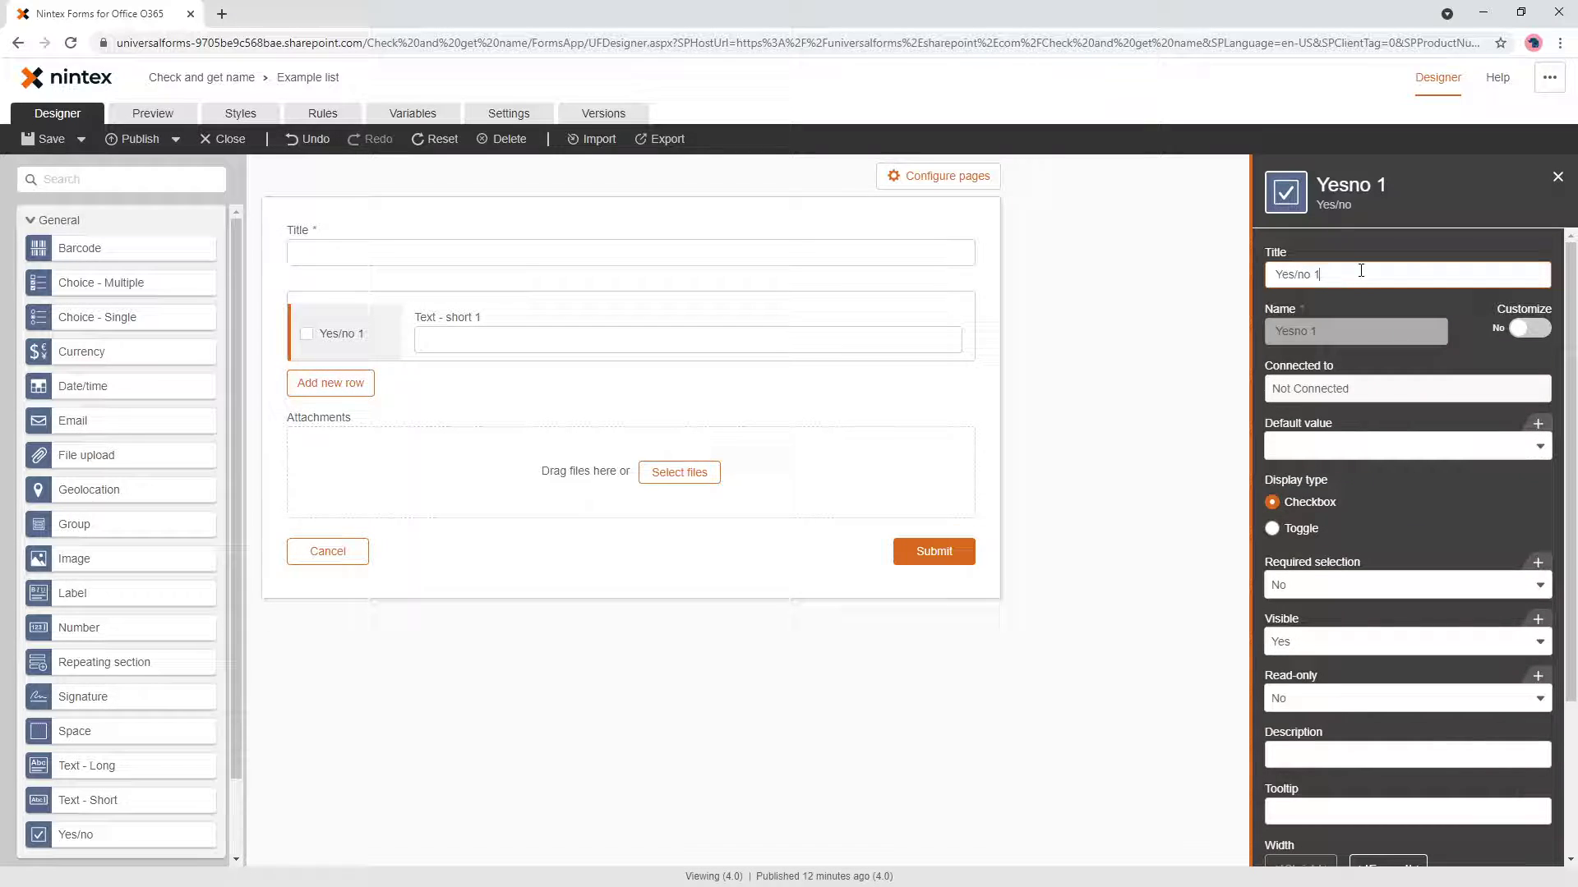
key("ctrl+a")
type("Chec")
left_click(1272, 528)
left_click(644, 335)
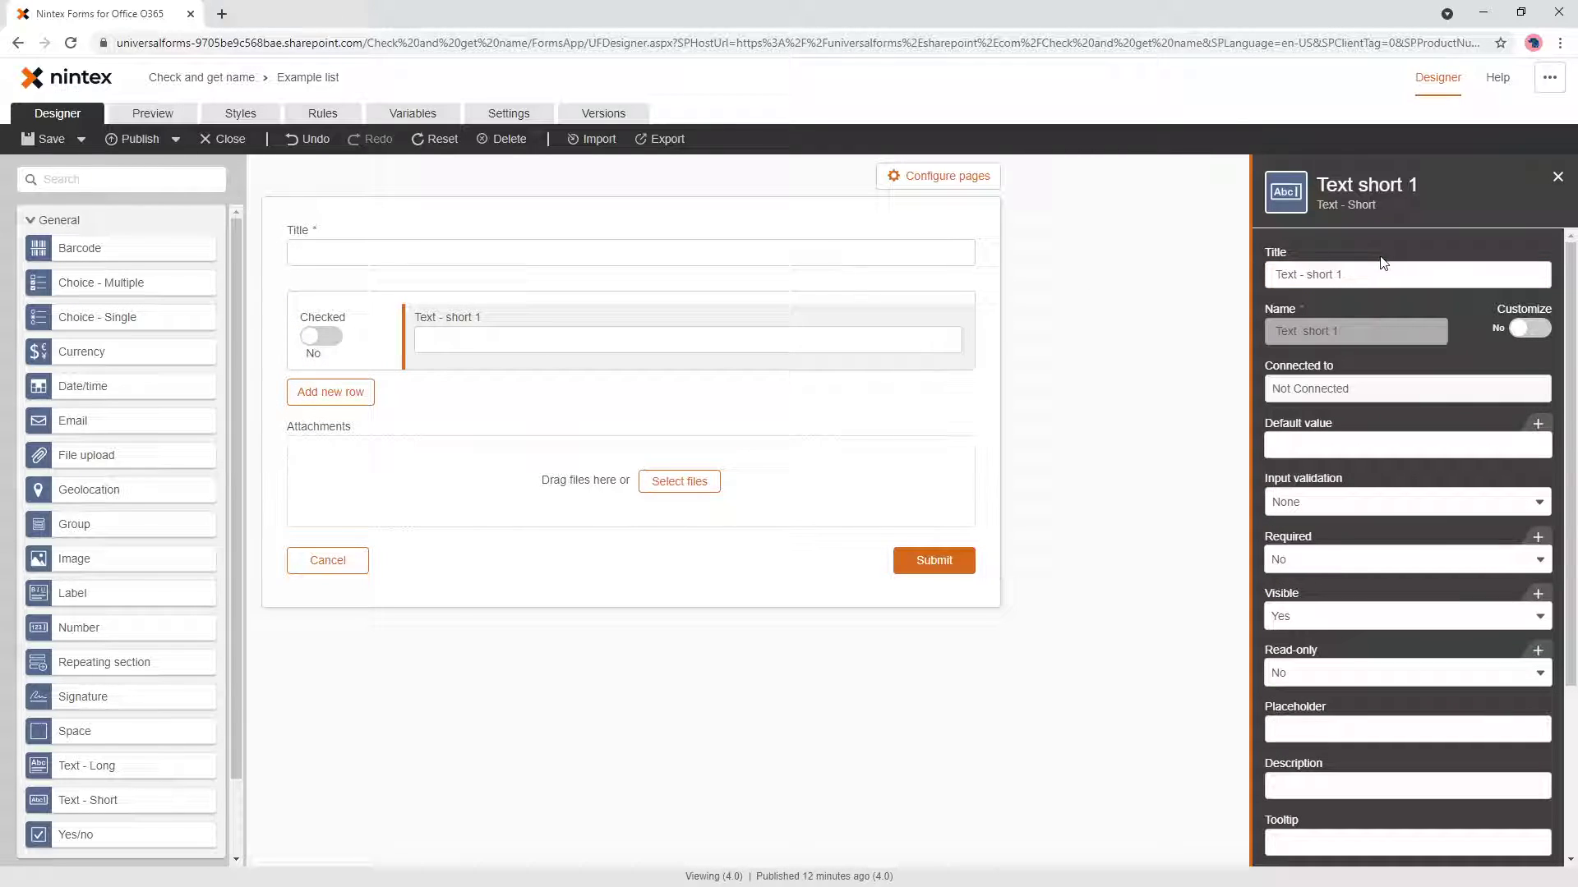
type("Person")
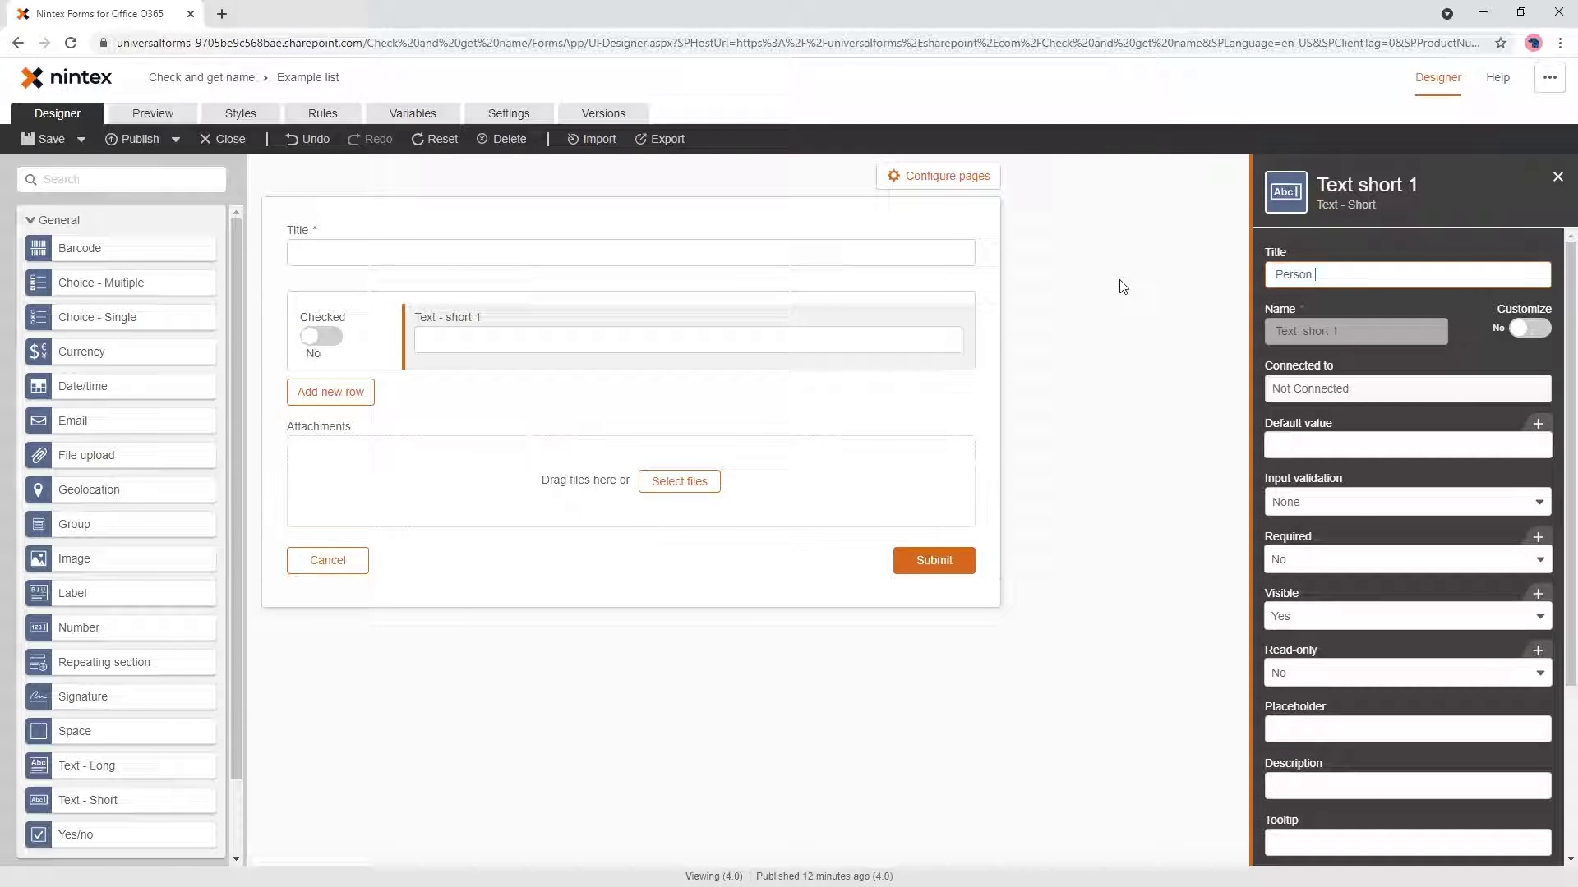
type(" that performed the check")
- Preview the form, switching Checked to Yes and trying the person field, then return to Designer
left_click(153, 113)
left_click(479, 320)
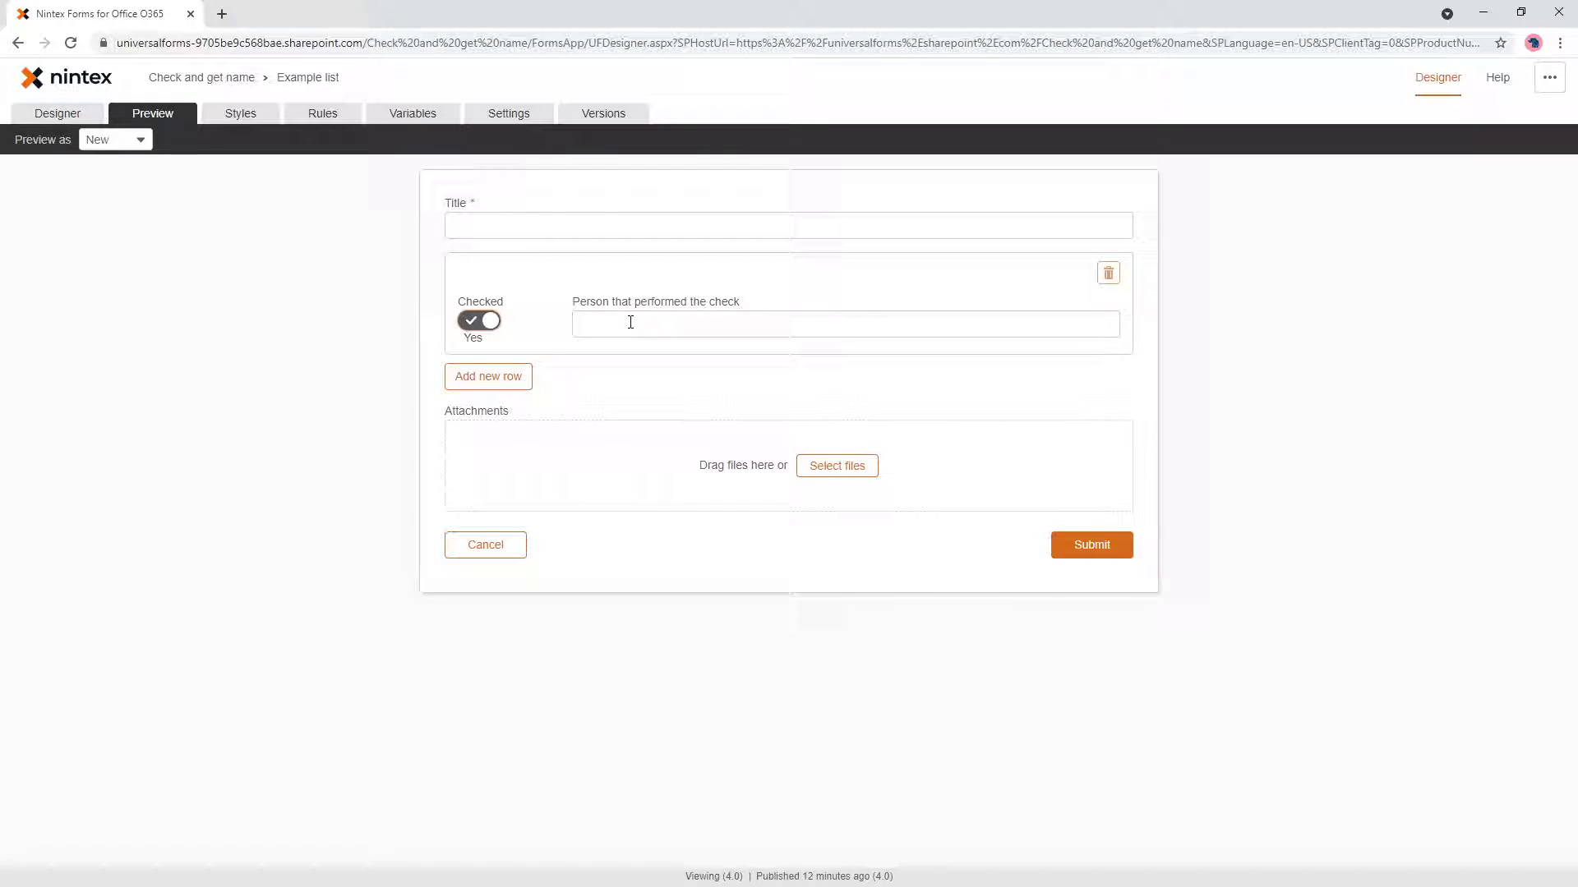
left_click(673, 324)
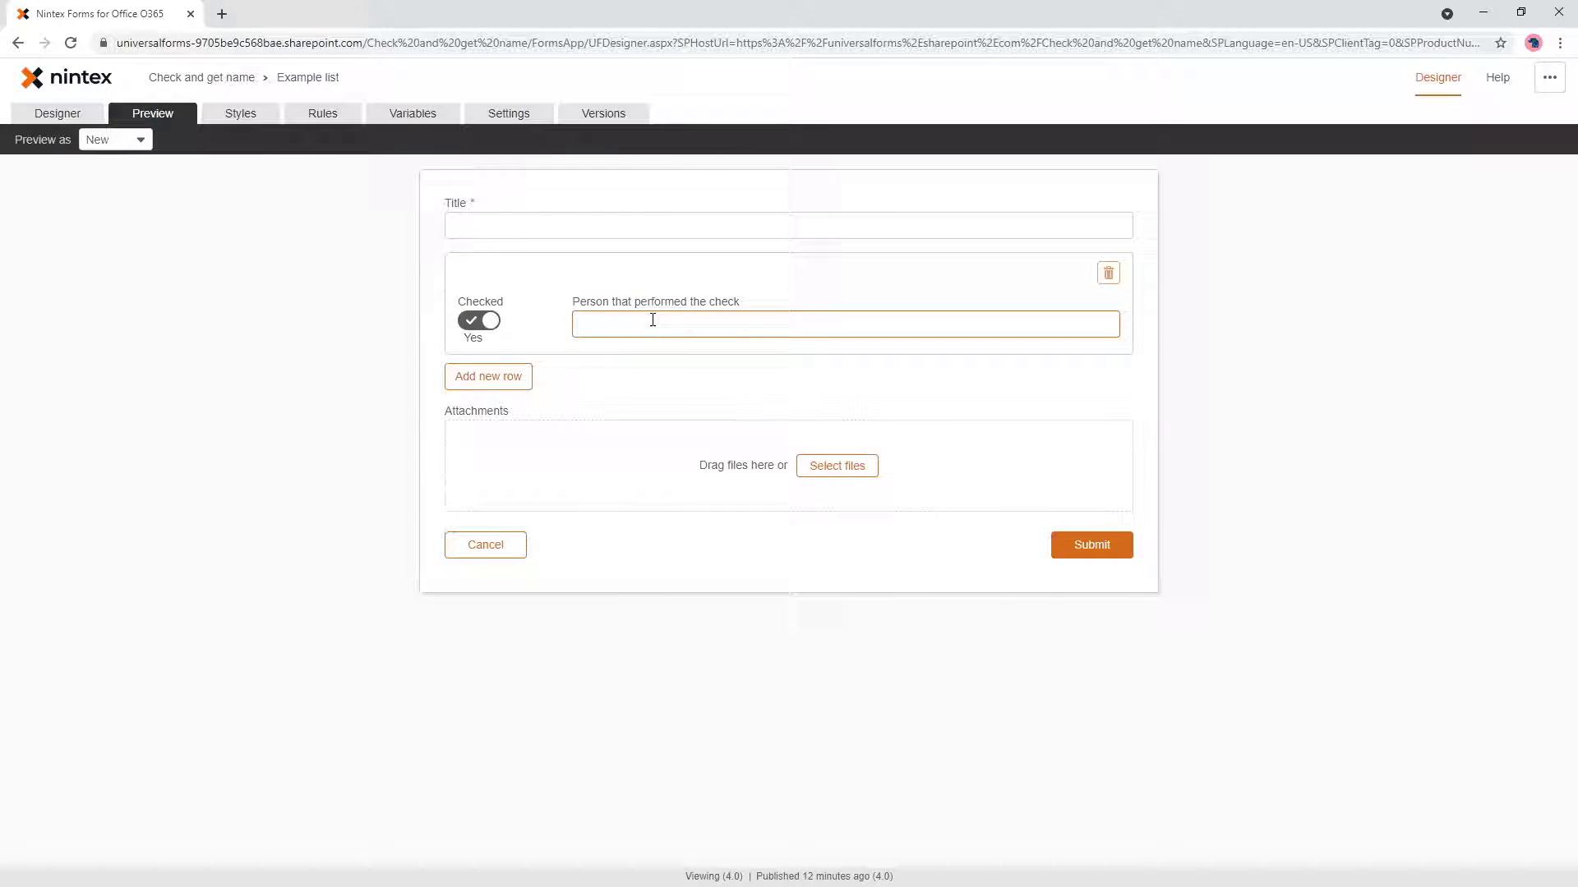
left_click(58, 113)
- Set the person field's Read-only option to Yes
left_click(633, 341)
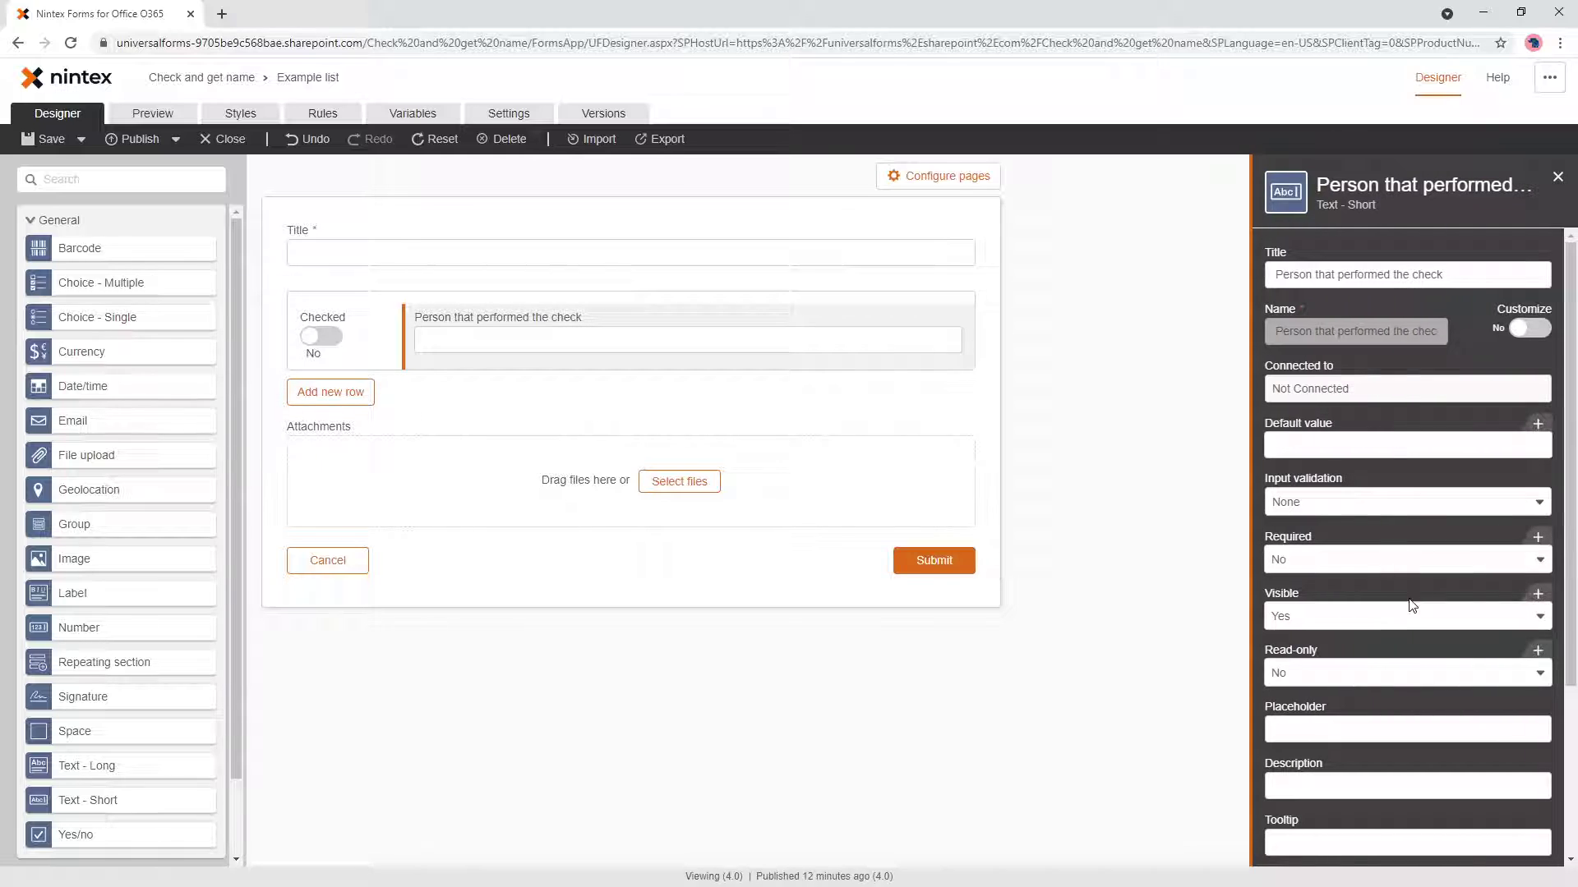
left_click(1310, 681)
left_click(1306, 719)
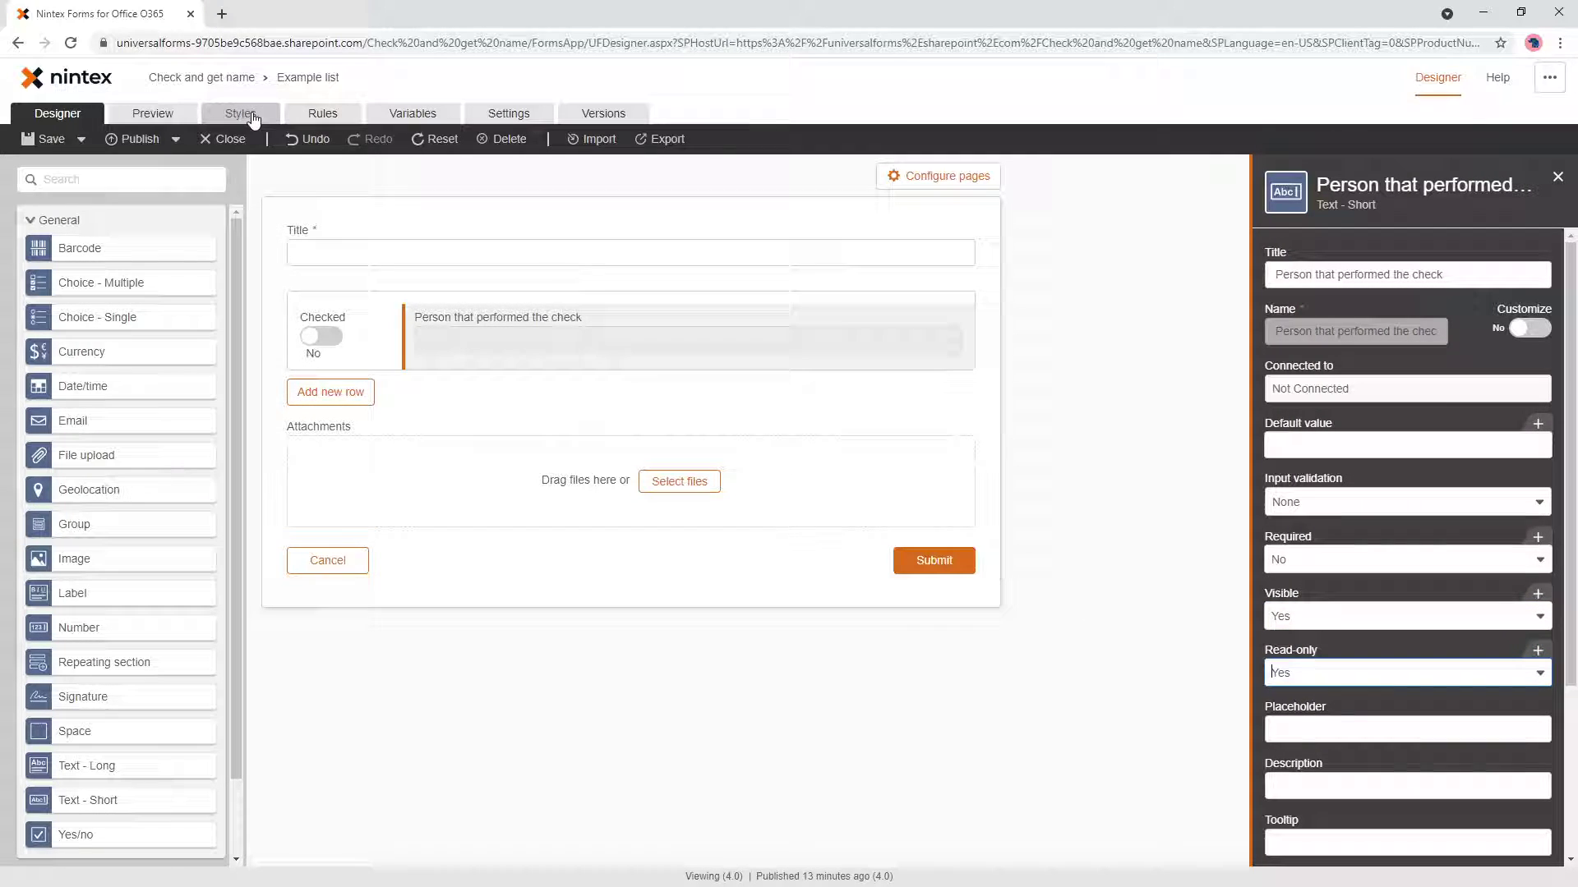
- Add a new form rule applied to Repeating section 1 and start naming it
left_click(321, 115)
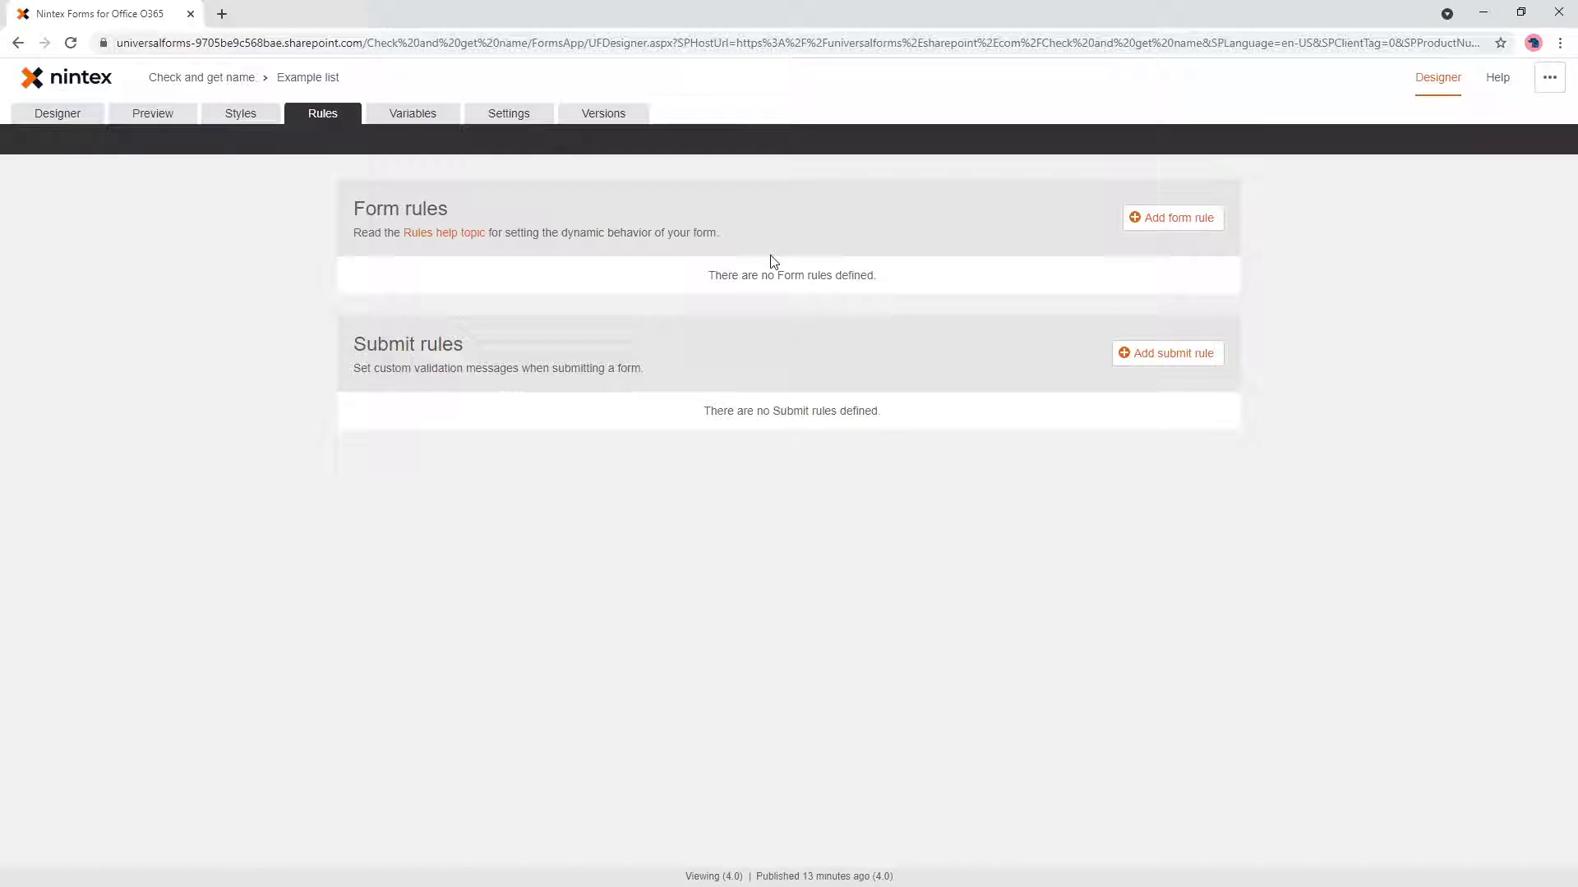
left_click(1167, 219)
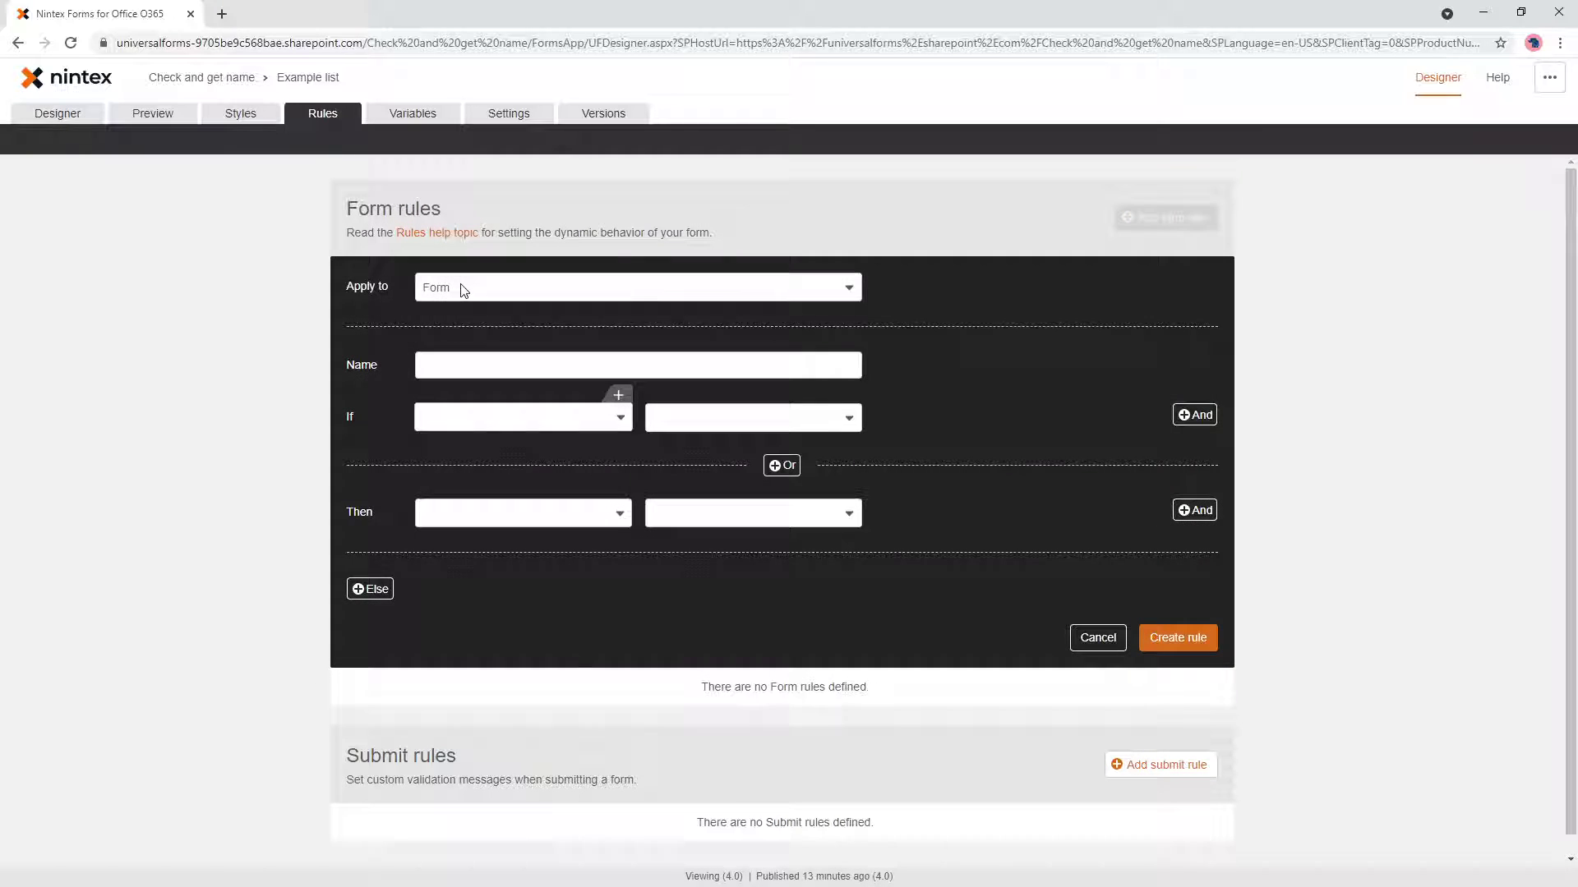
left_click(461, 288)
left_click(542, 347)
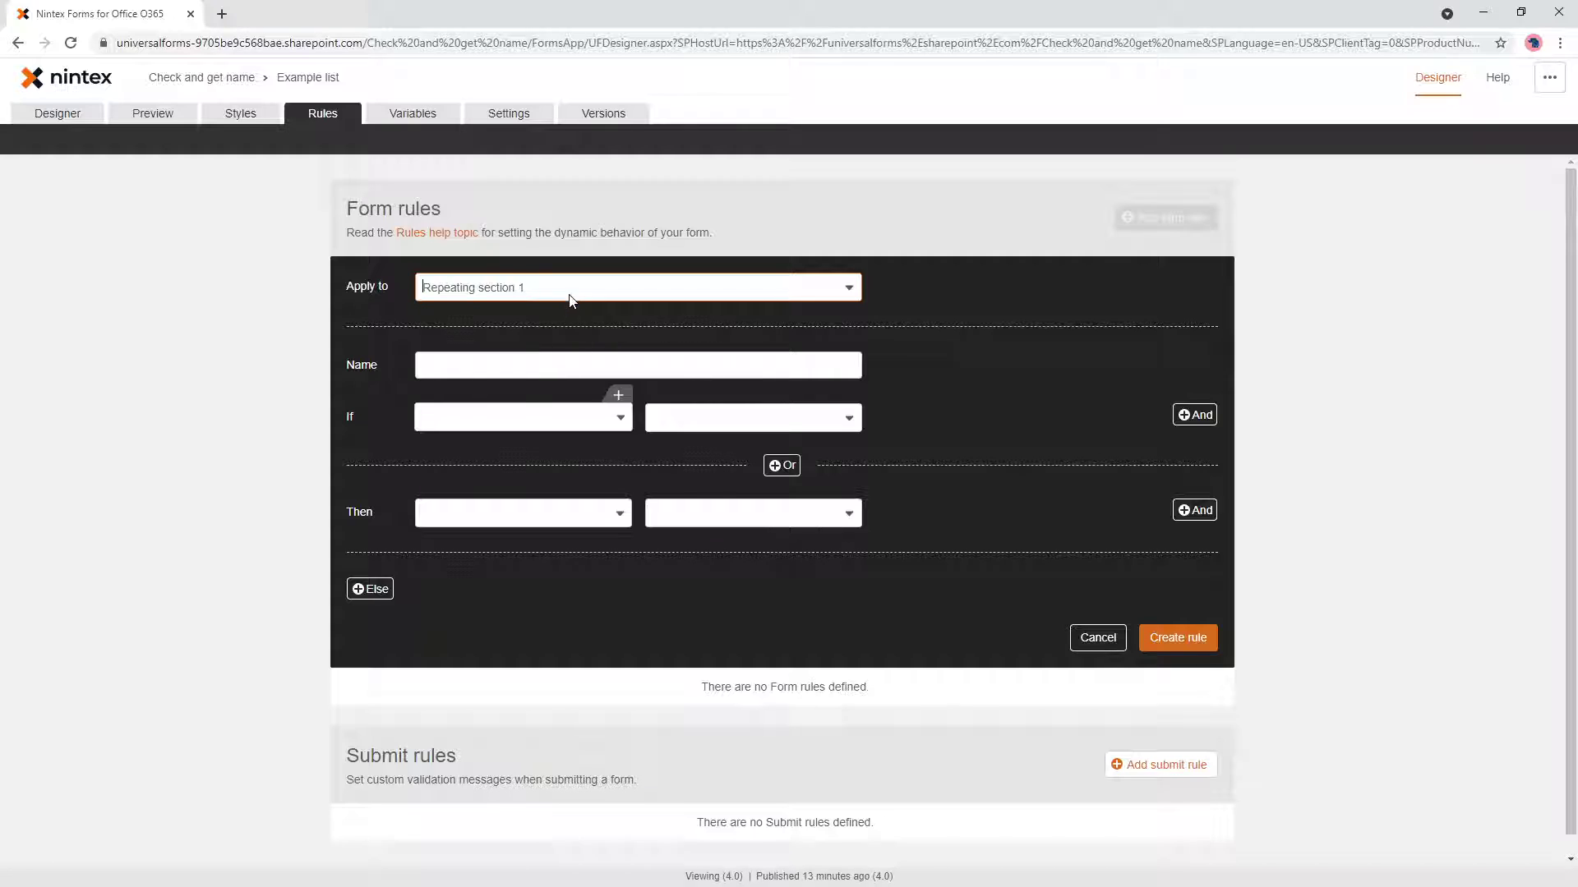
left_click(570, 296)
left_click(549, 312)
left_click(543, 294)
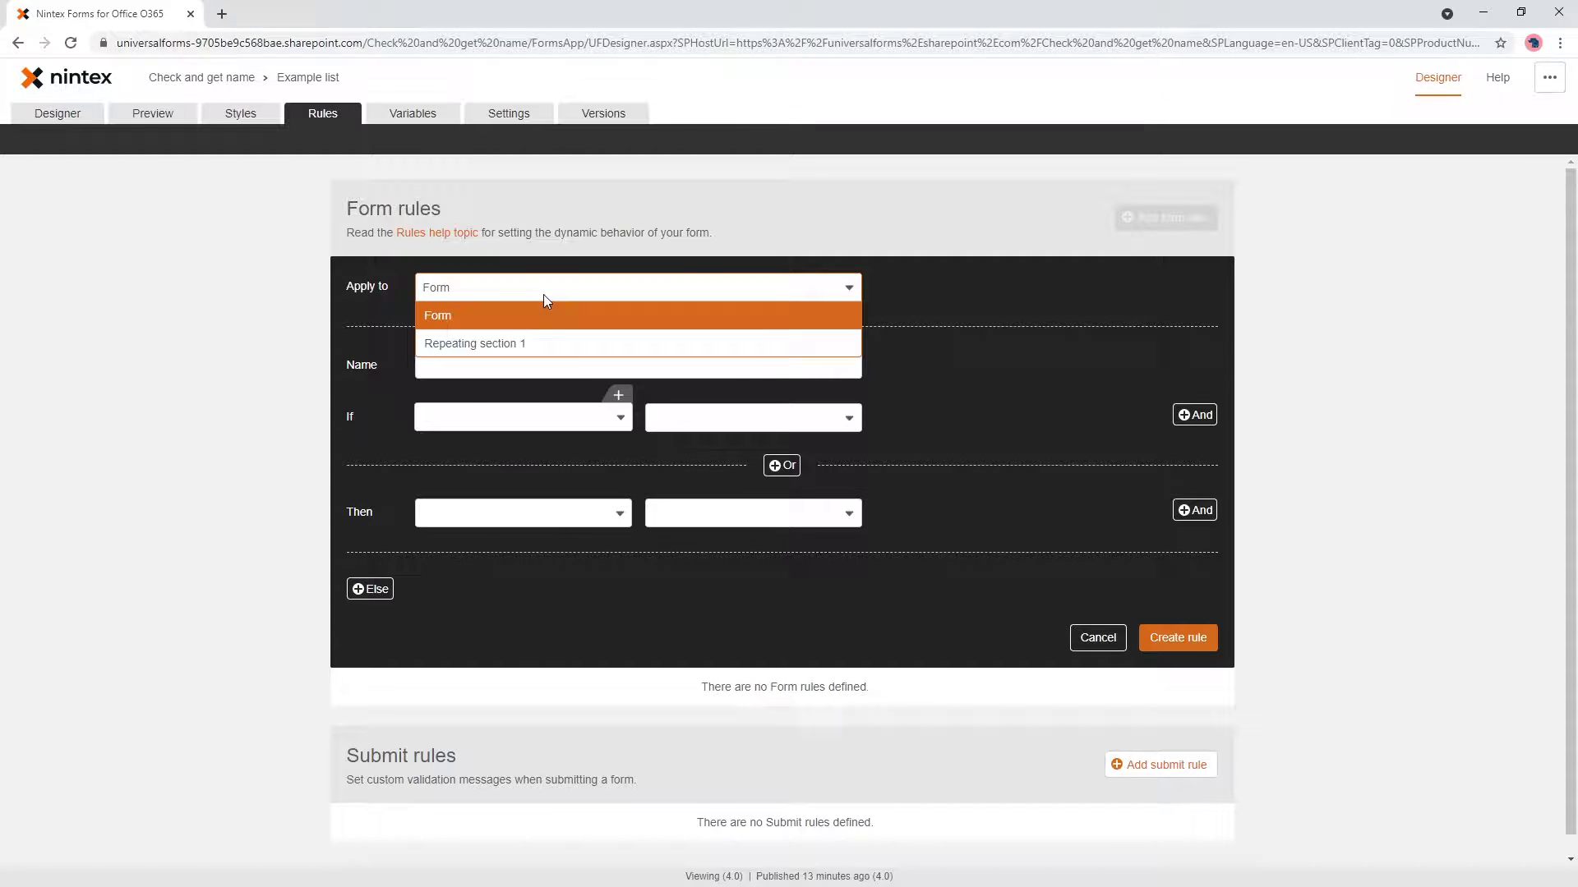
left_click(551, 345)
left_click(529, 366)
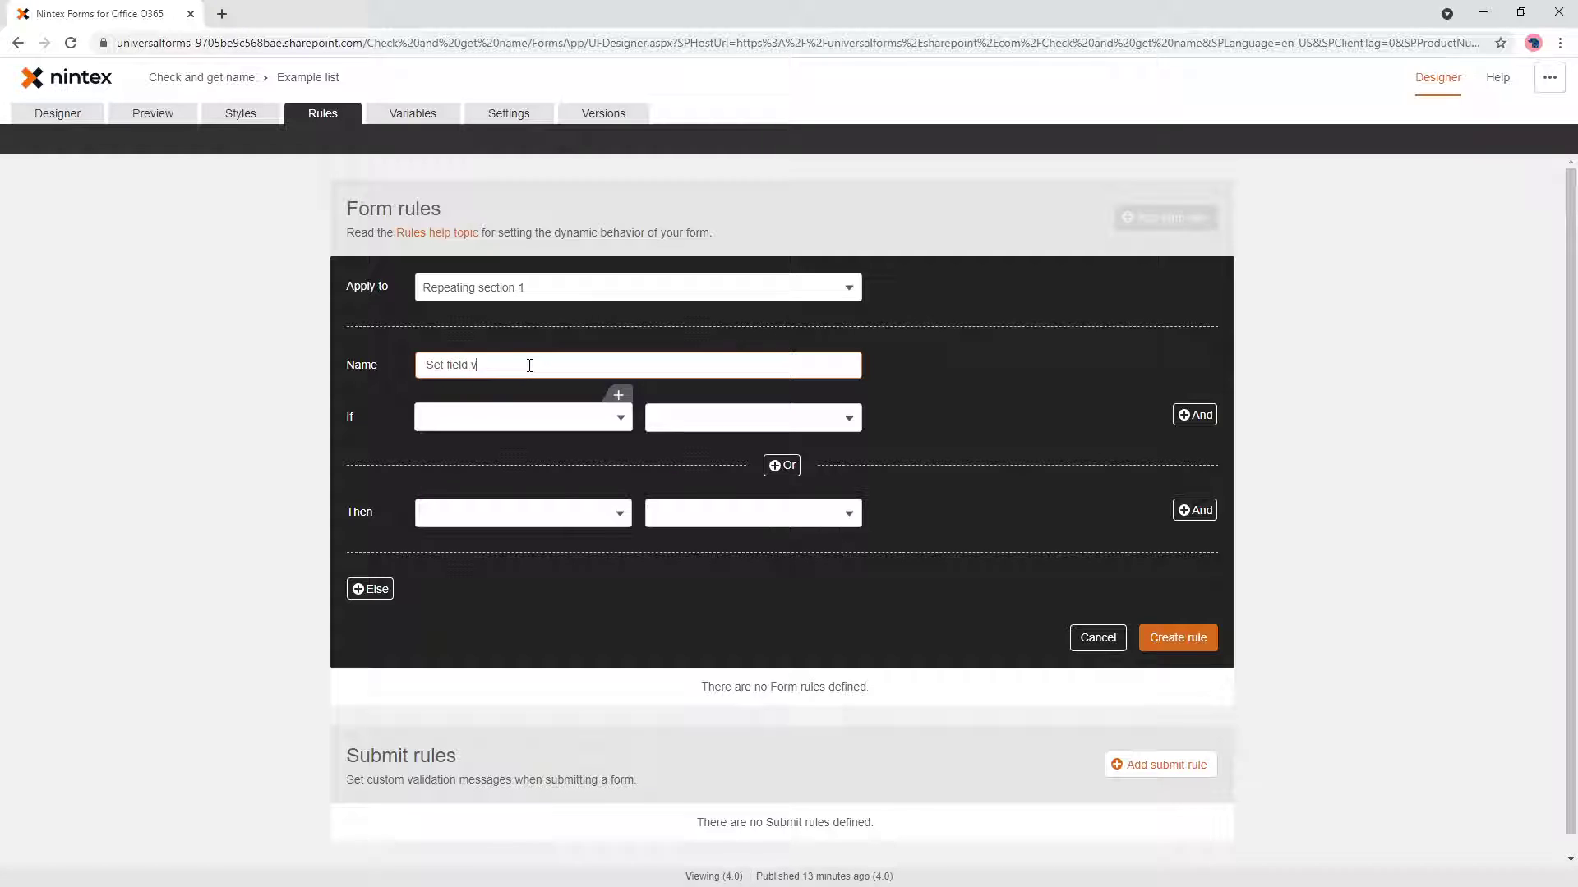
- Set the rule condition to Checked is Yes, then set the person field's Value
left_click(523, 428)
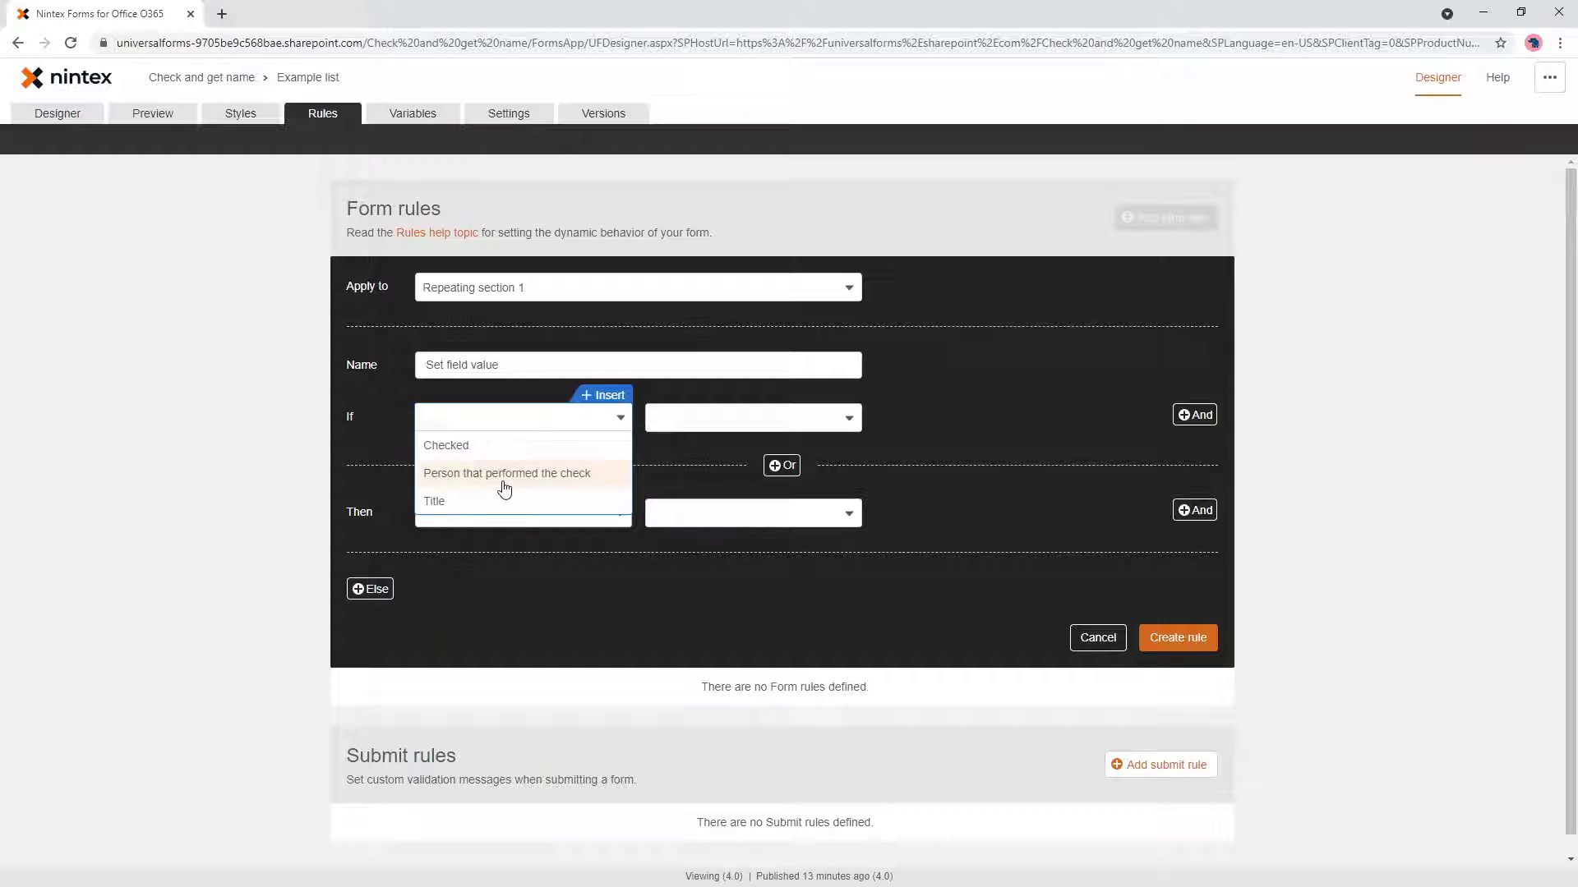
left_click(483, 446)
left_click(676, 417)
left_click(687, 446)
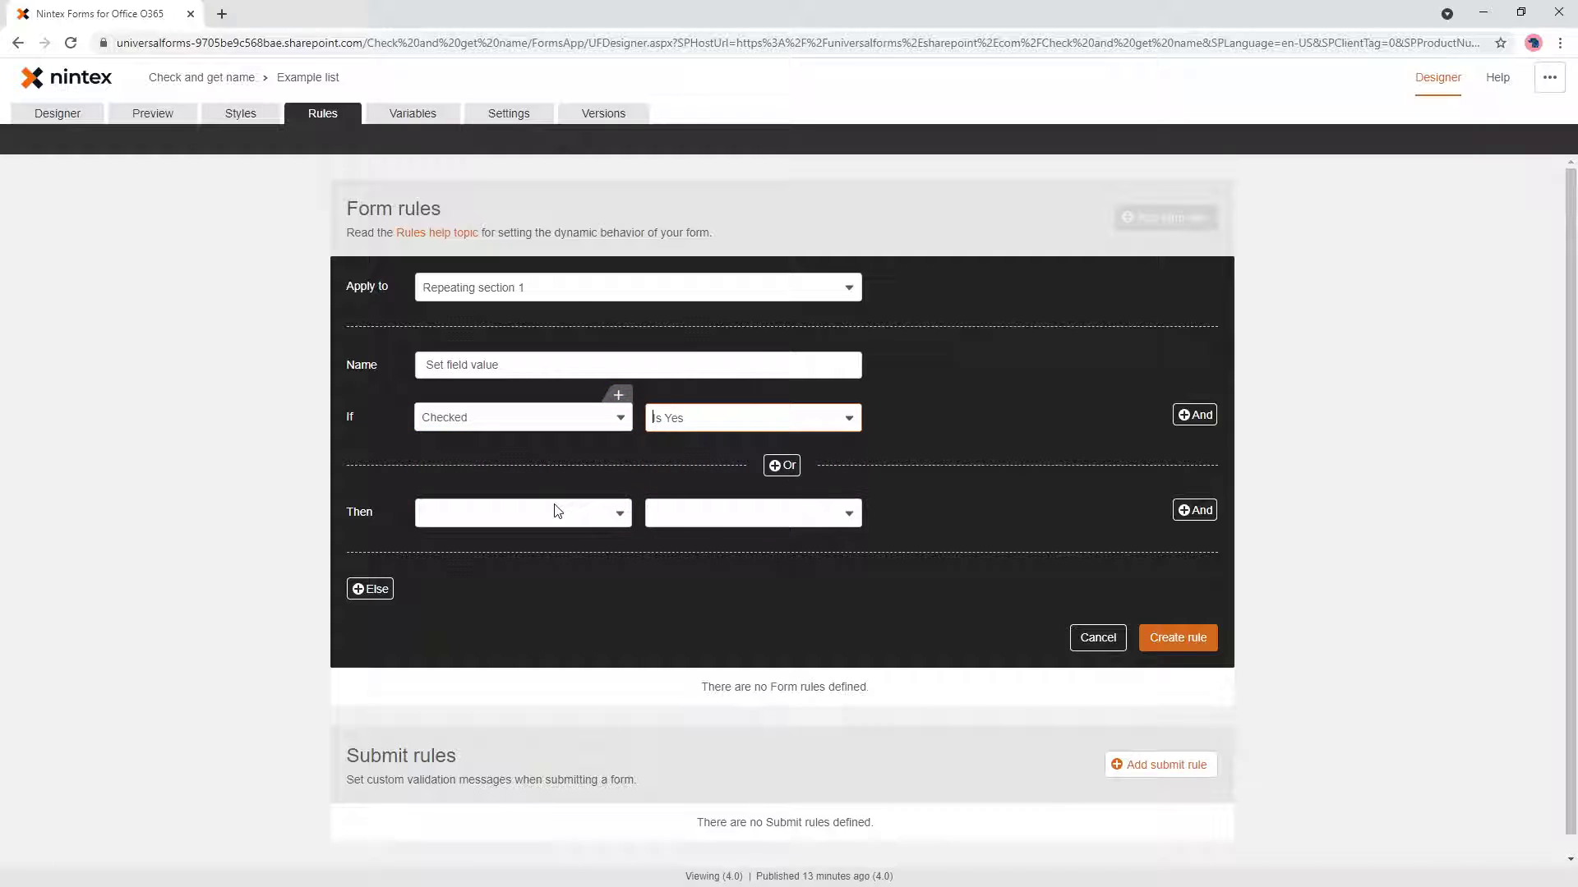
left_click(553, 513)
left_click(521, 564)
left_click(660, 518)
scroll(703, 699, "down", 2)
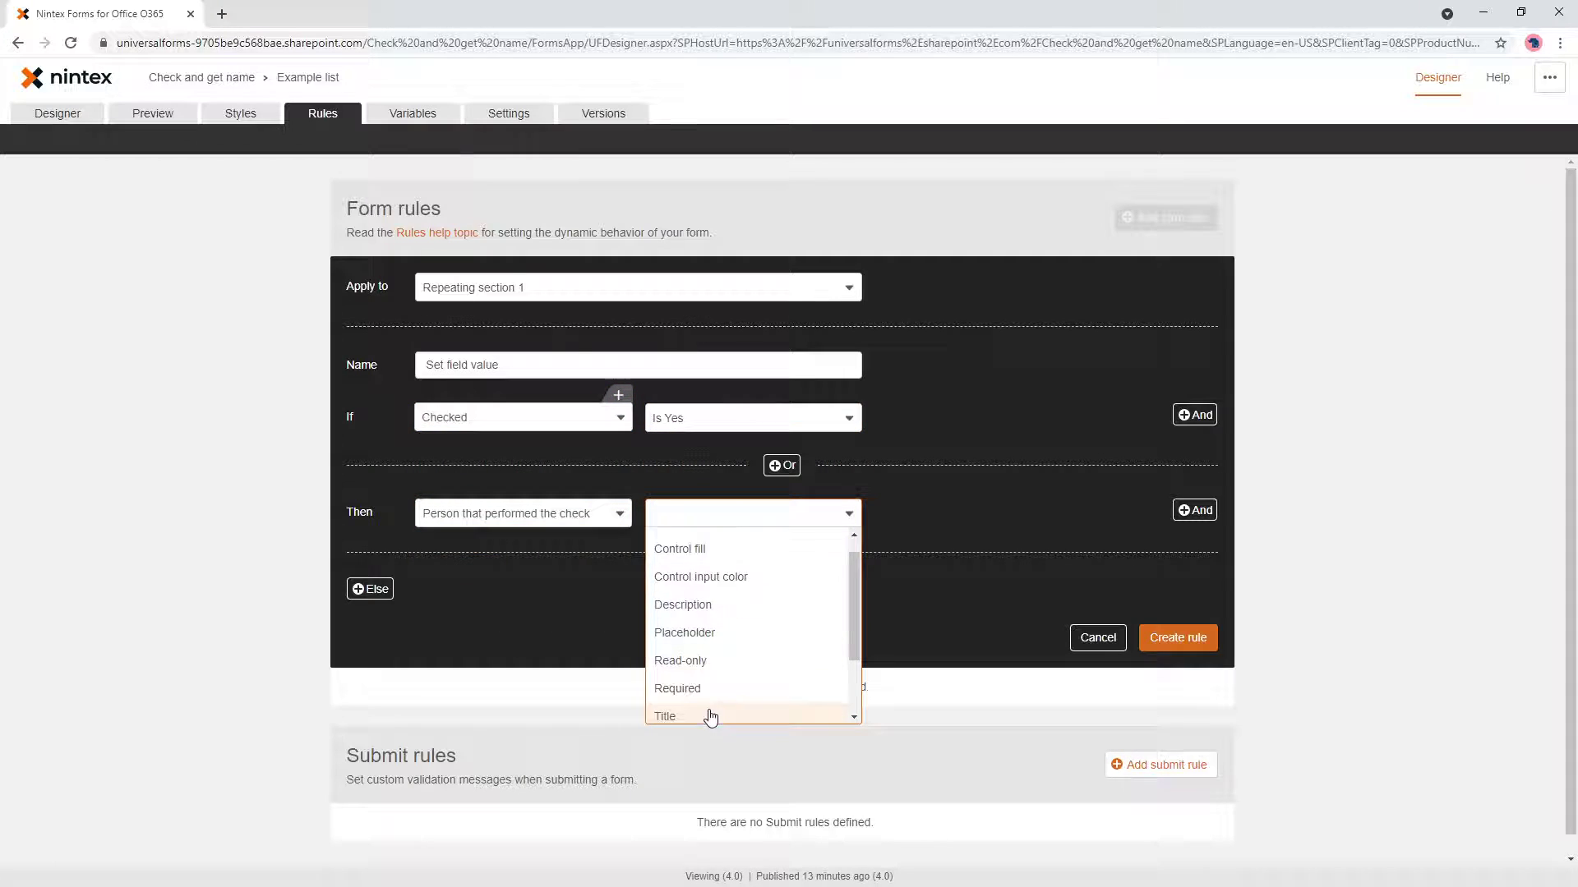
left_click(691, 687)
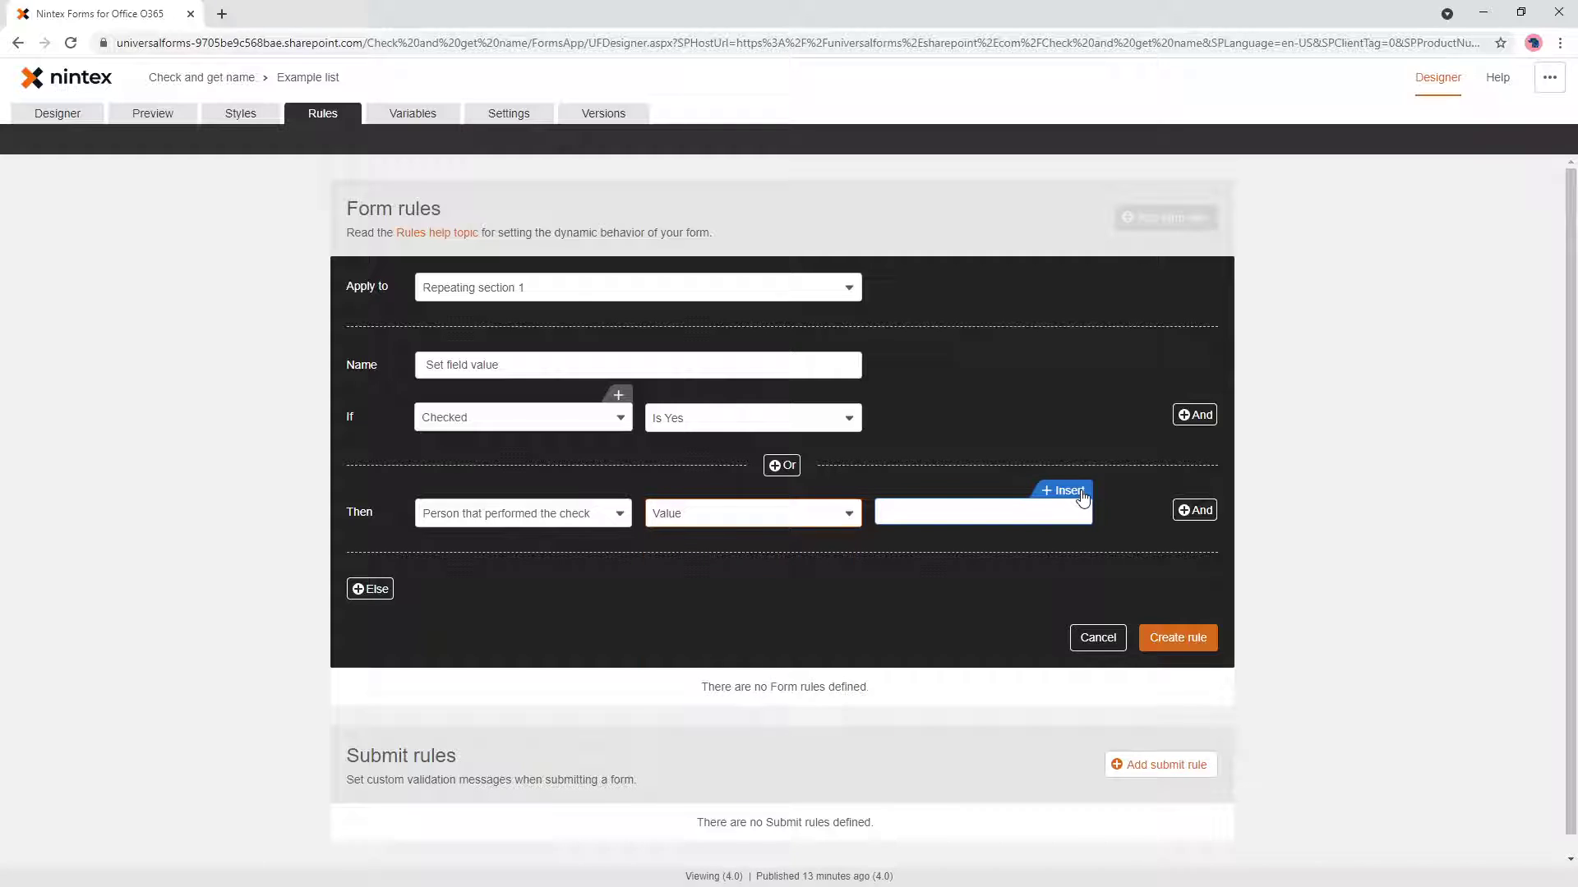
- Open the Insert dialog for the Then value and look up the userProfileLookup function
left_click(1081, 493)
left_click(237, 411)
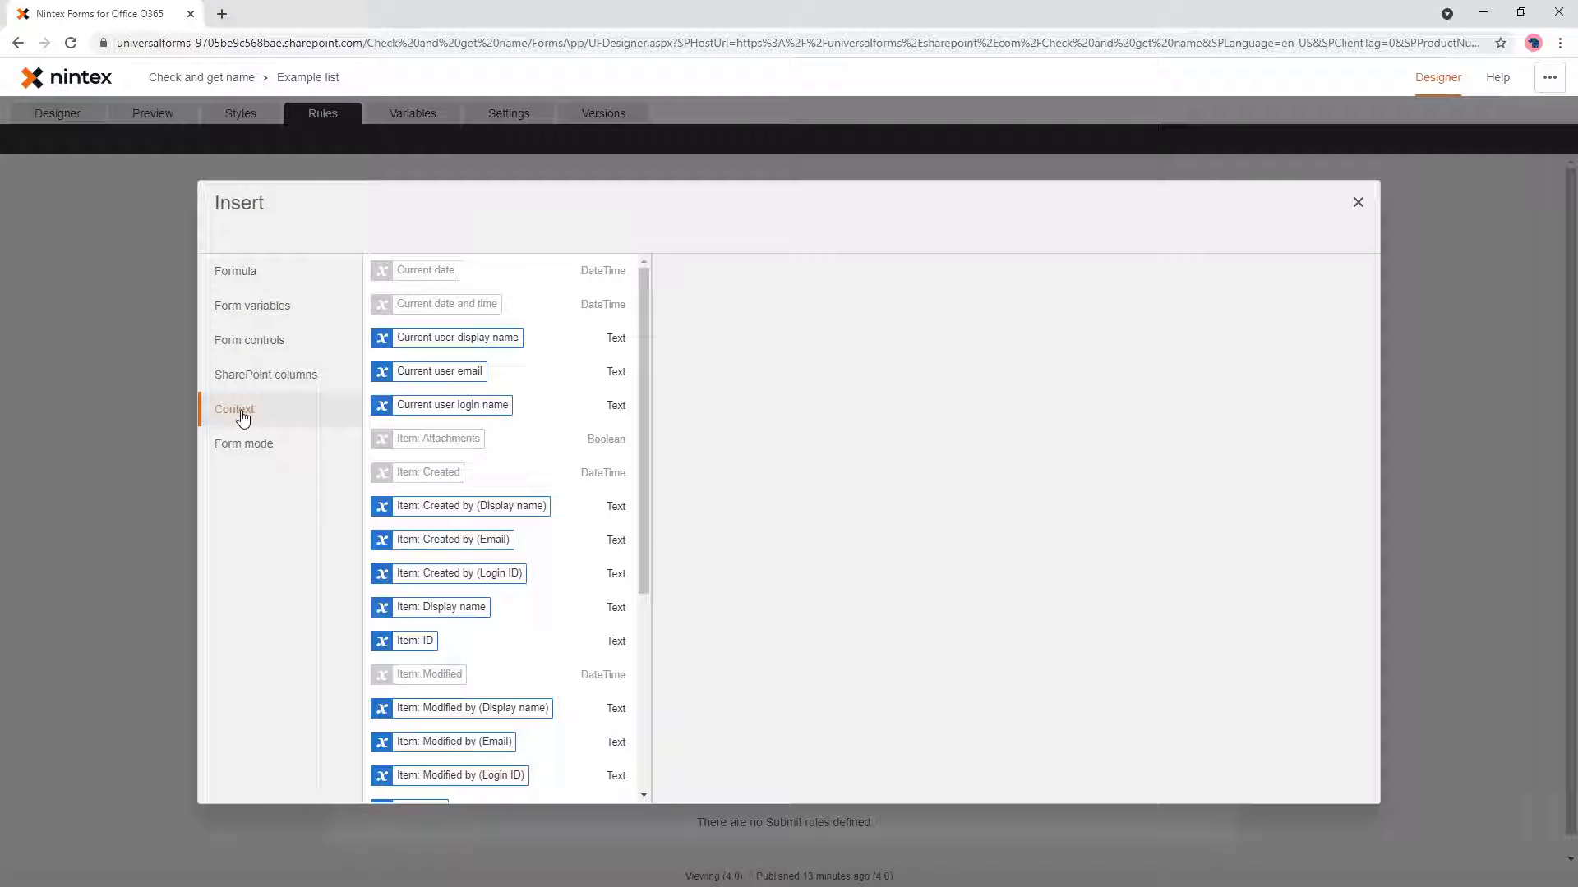
left_click(248, 306)
left_click(524, 275)
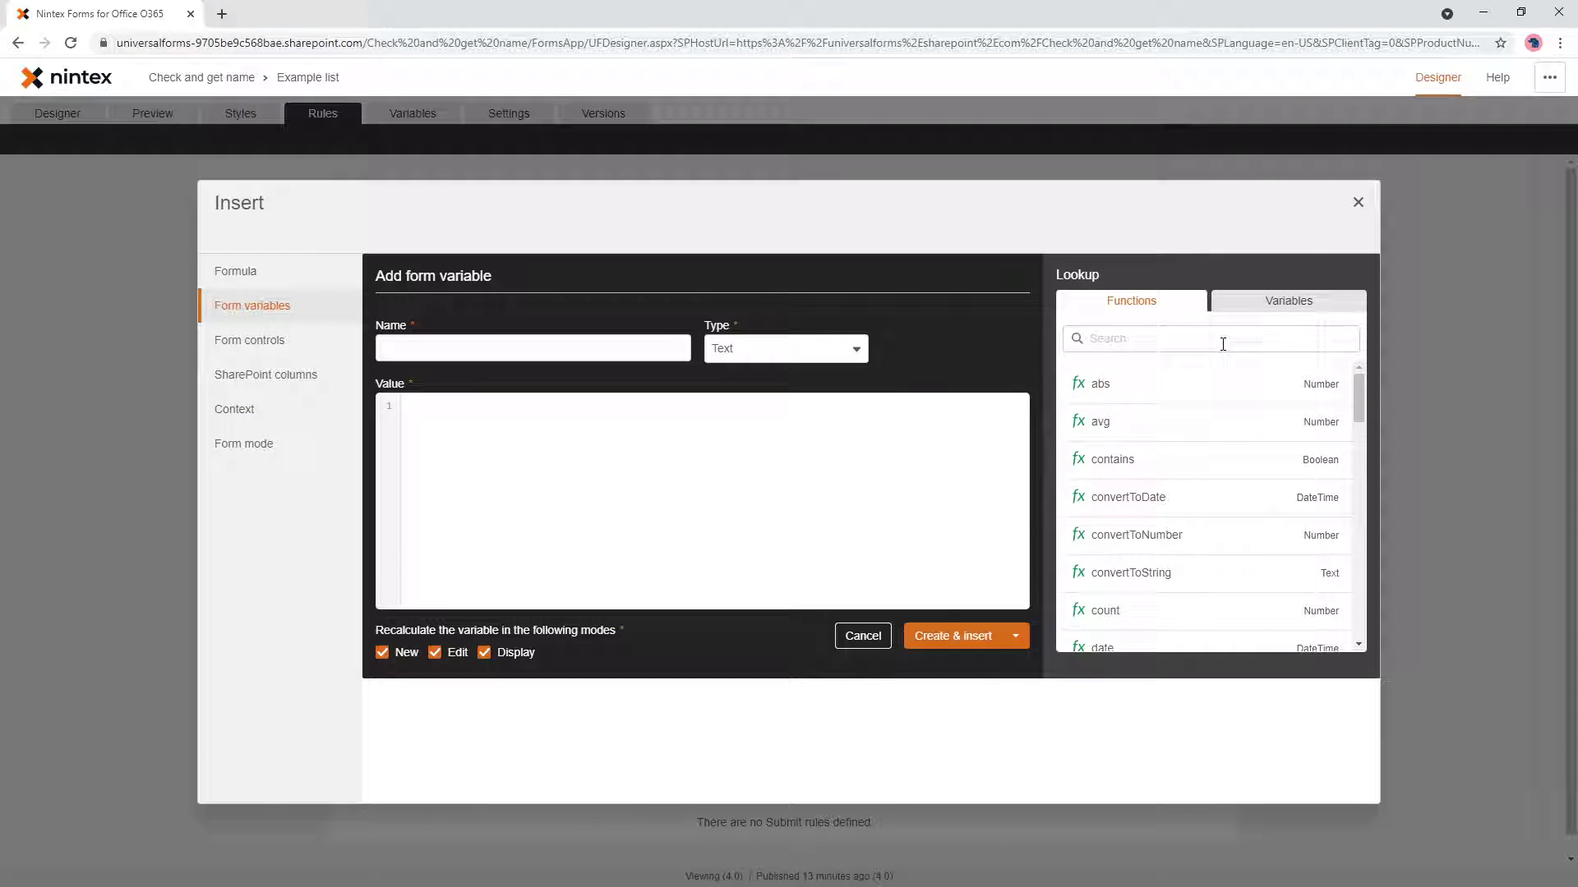
type("user")
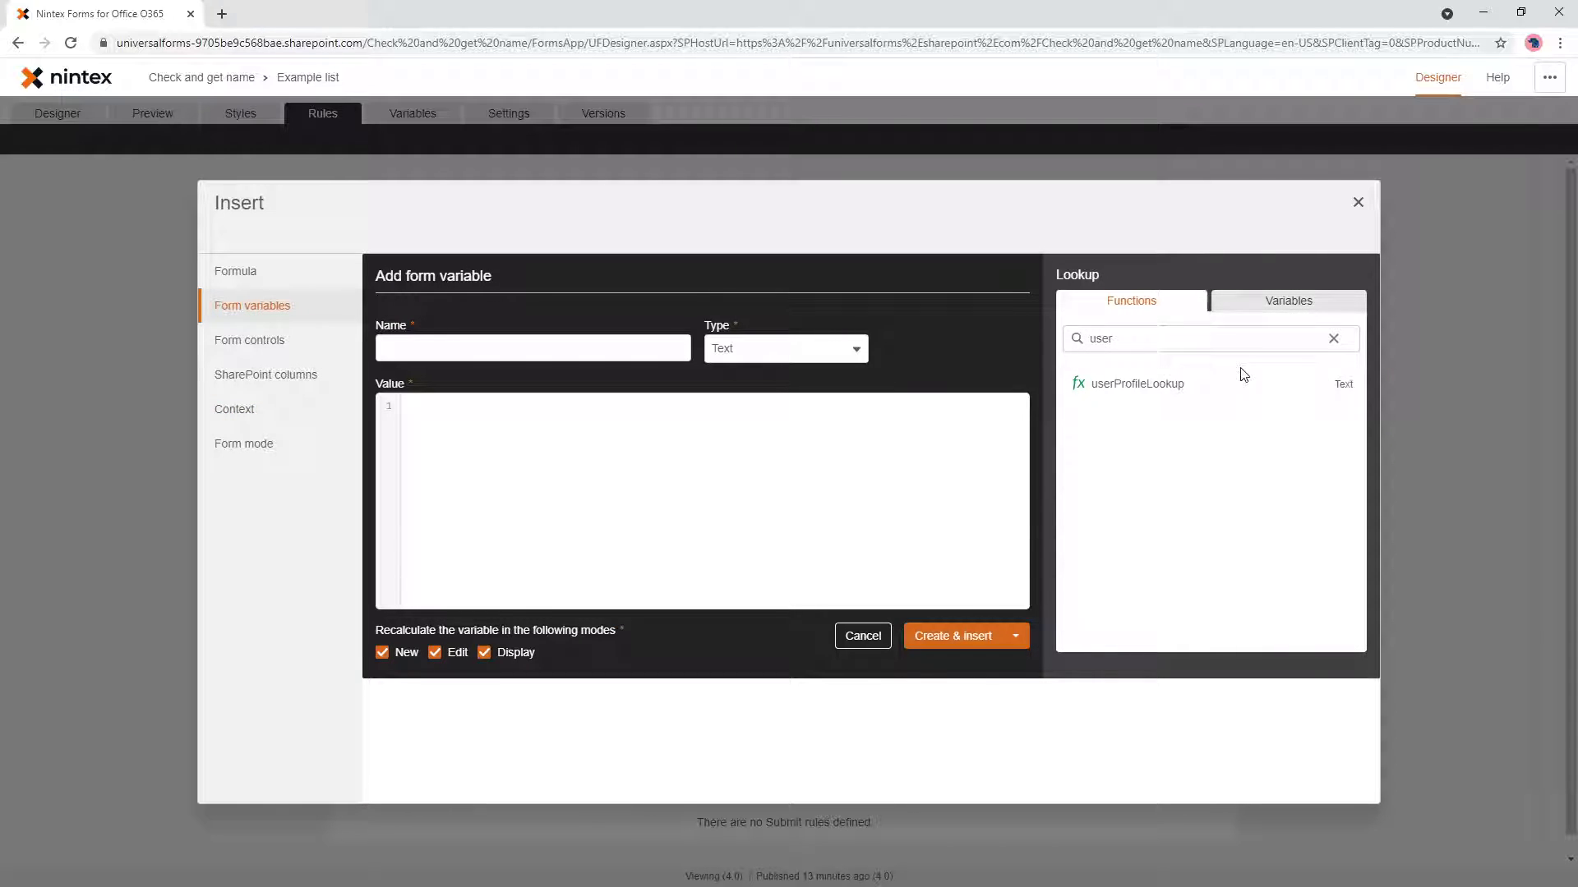
left_click(1240, 380)
left_click_drag(1077, 536, 1321, 542)
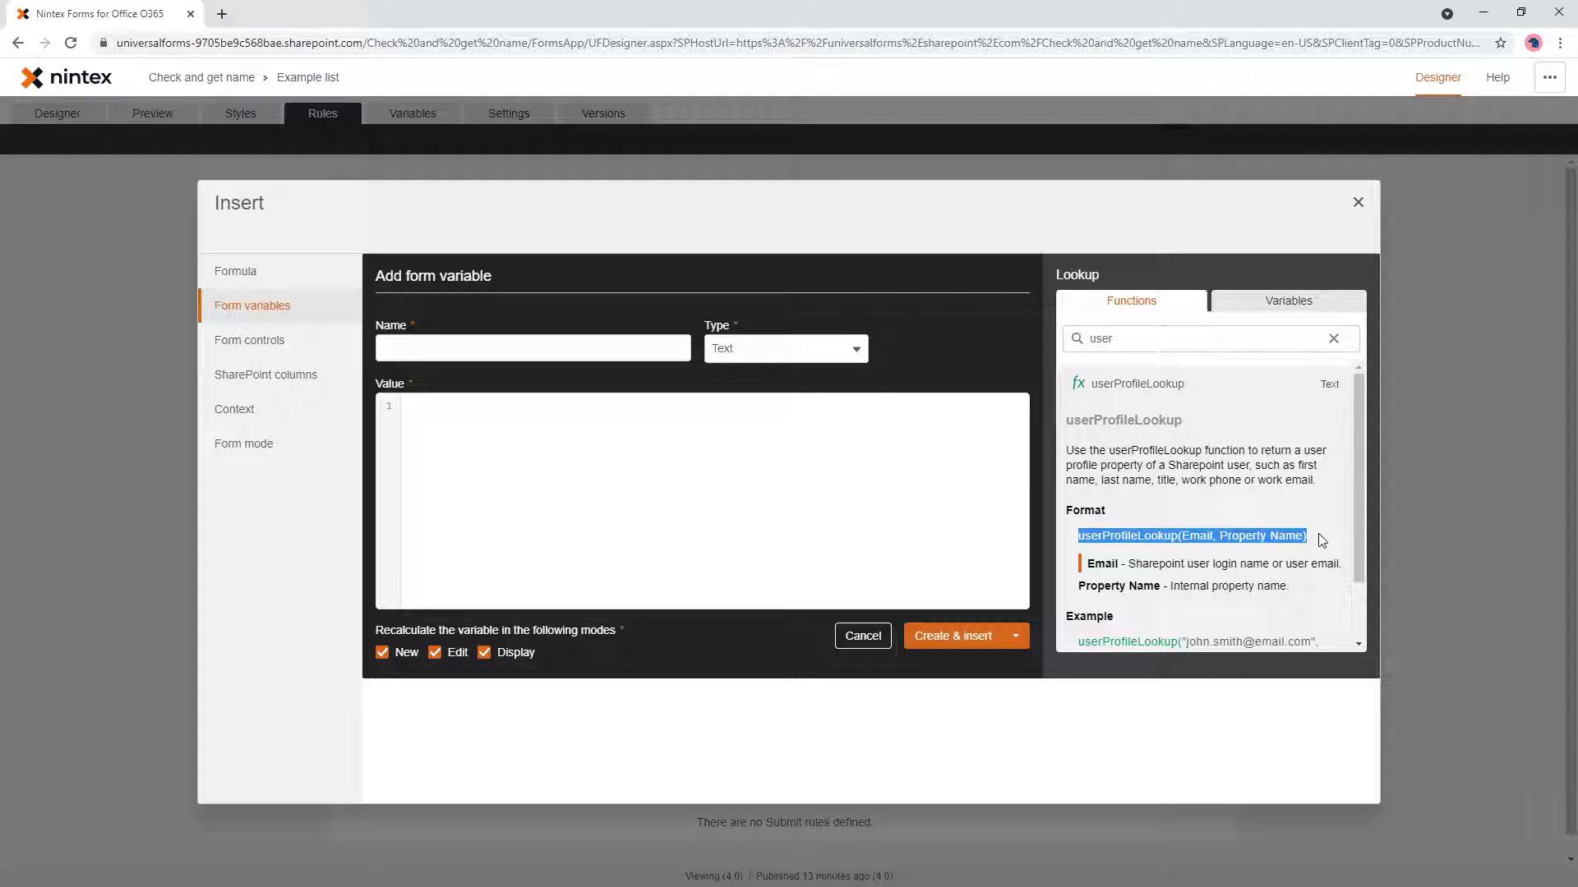
- Return to the Context list showing Current user display name
left_click(245, 415)
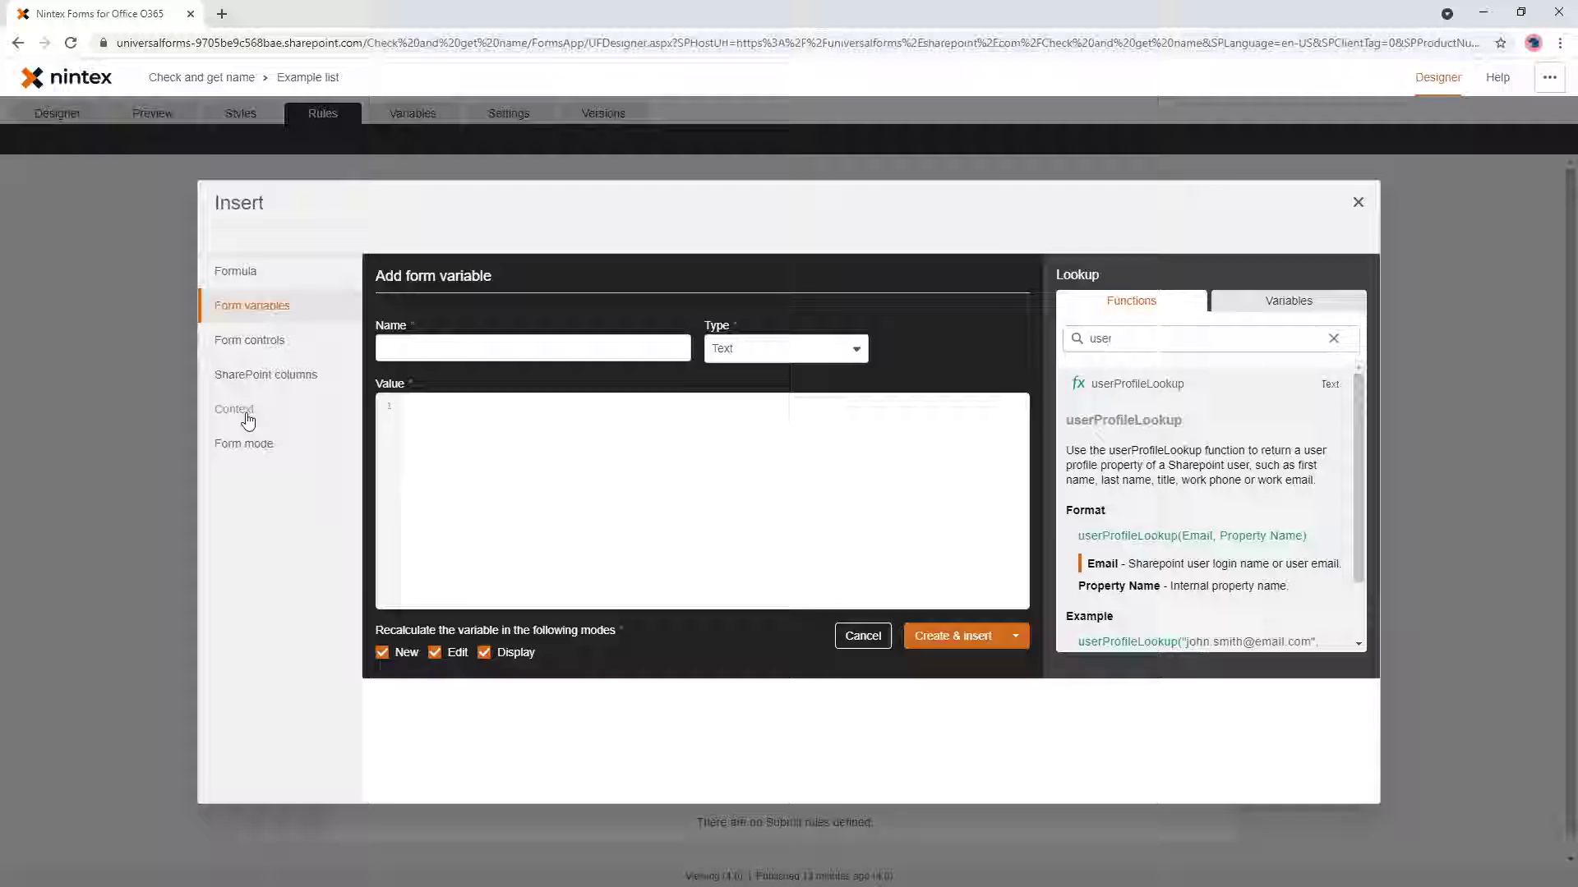
mouse_move(394, 412)
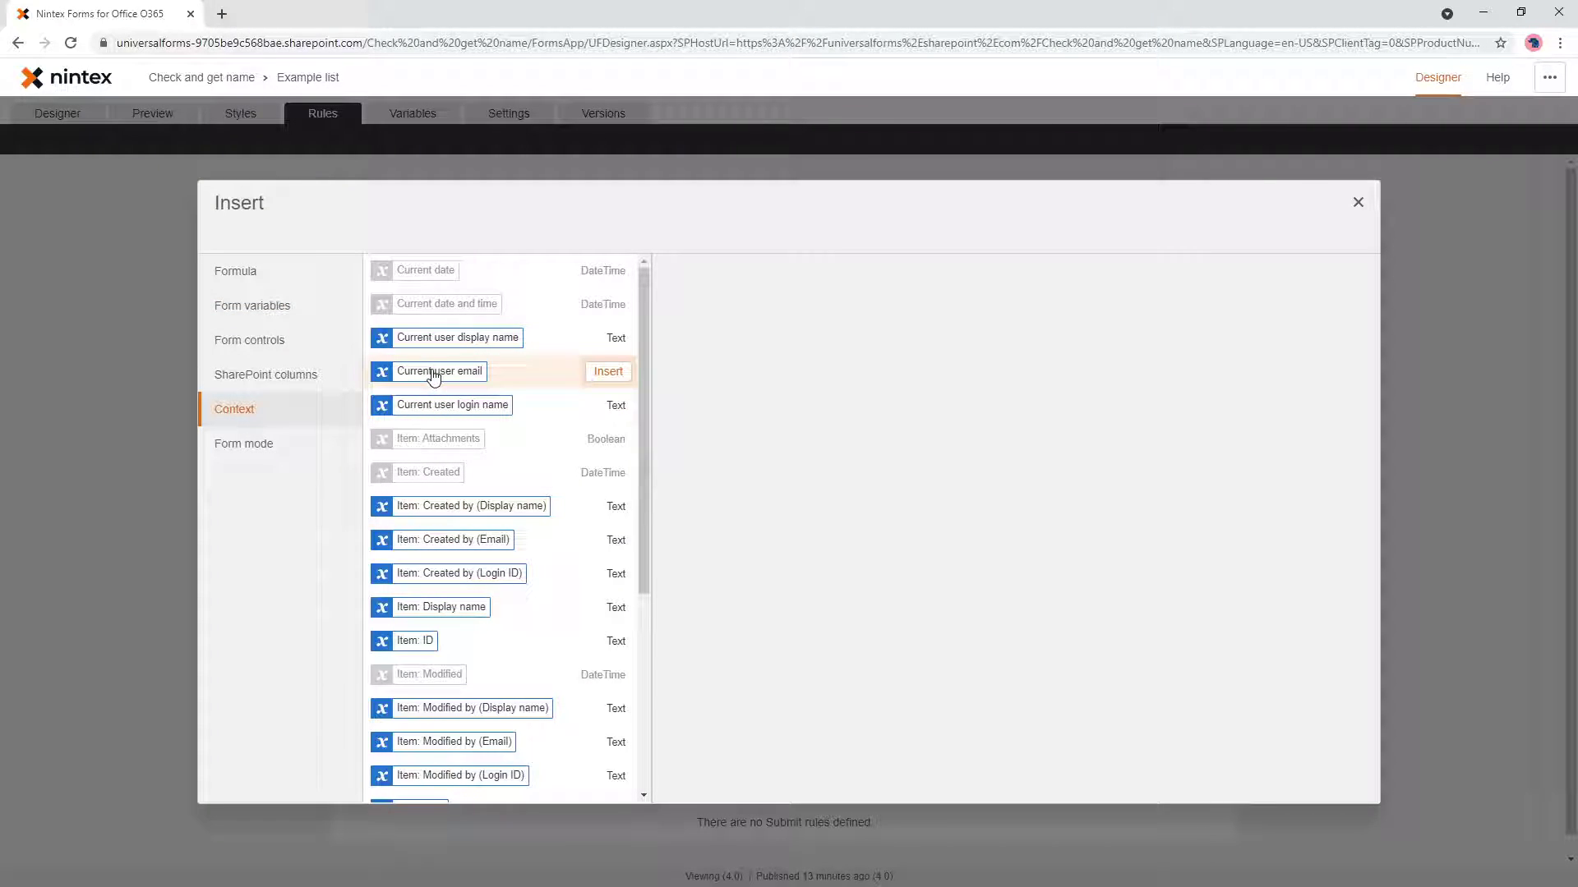
mouse_move(444, 350)
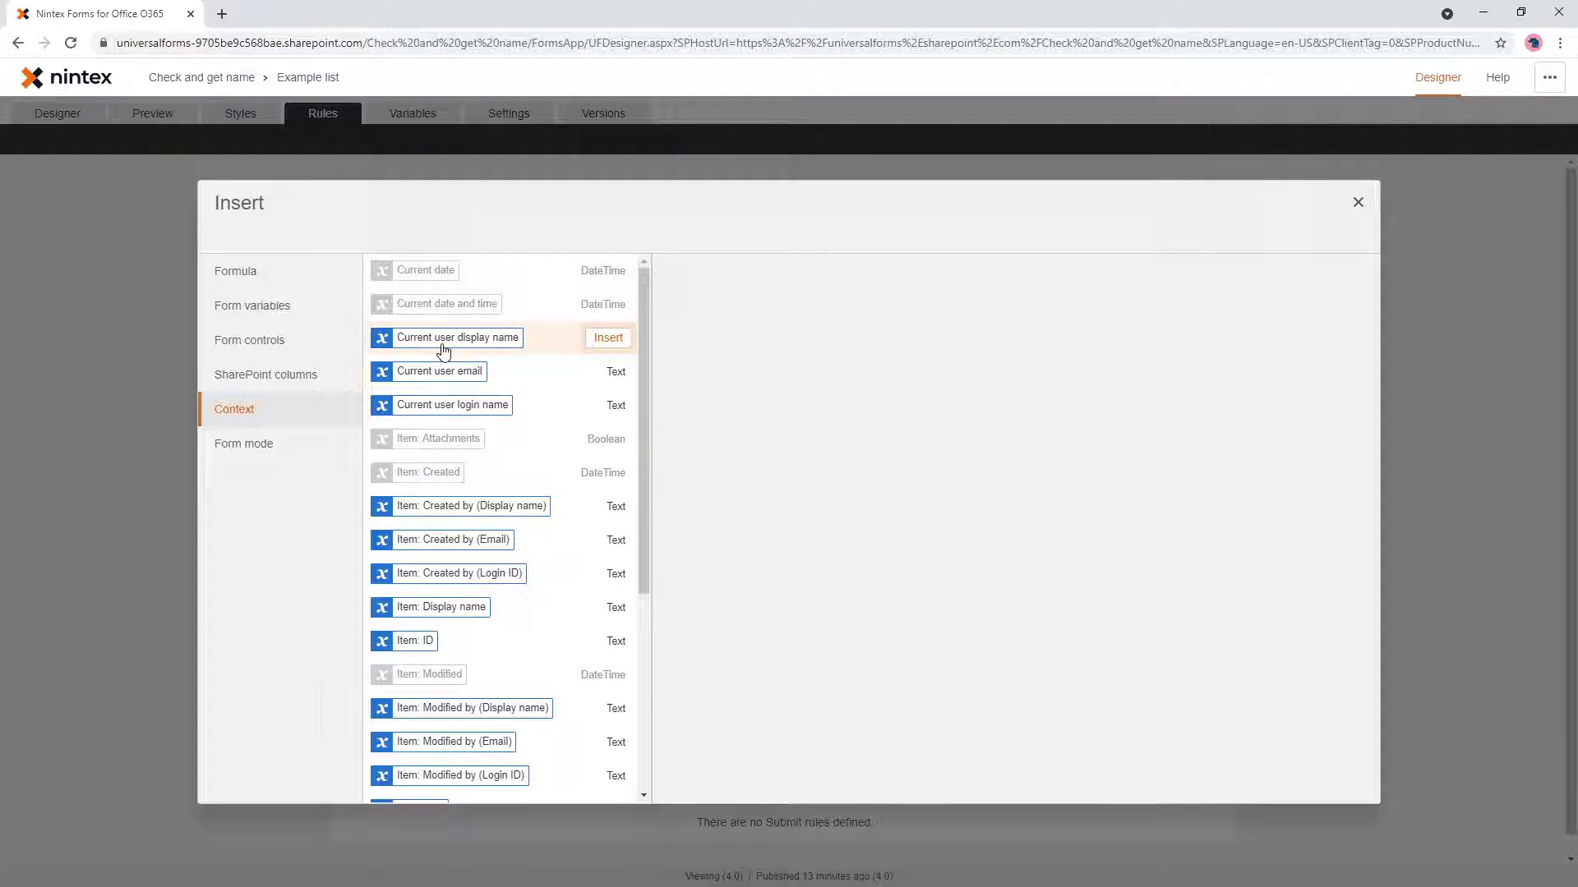
- Insert Current user display name and add an Else branch setting Person that performed the check's Value
left_click(606, 340)
left_click(365, 590)
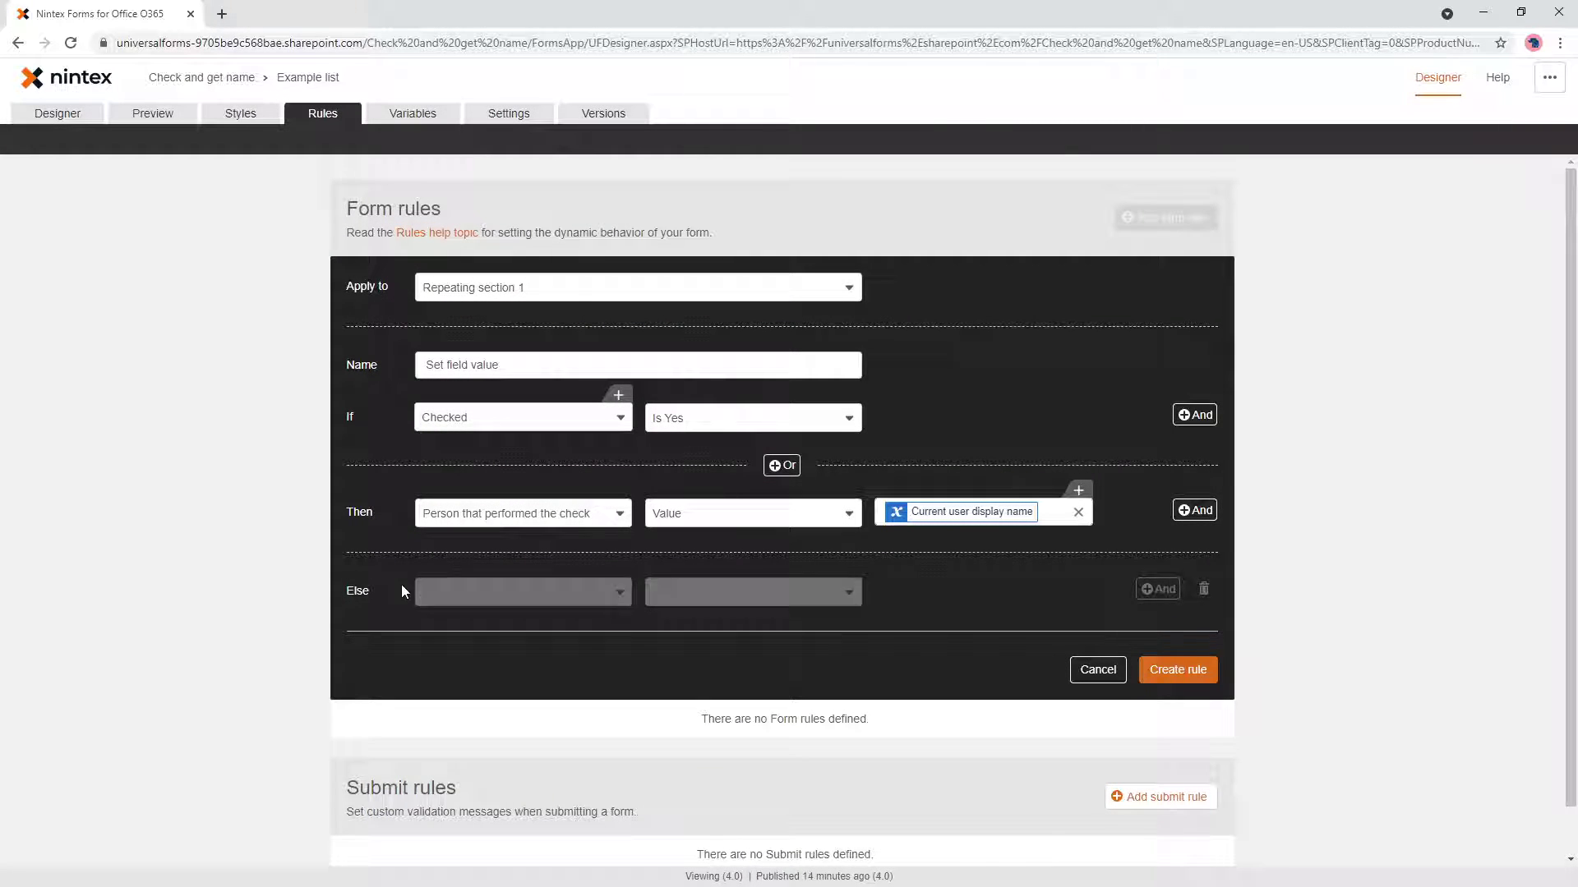
left_click(460, 592)
left_click(525, 648)
left_click(701, 593)
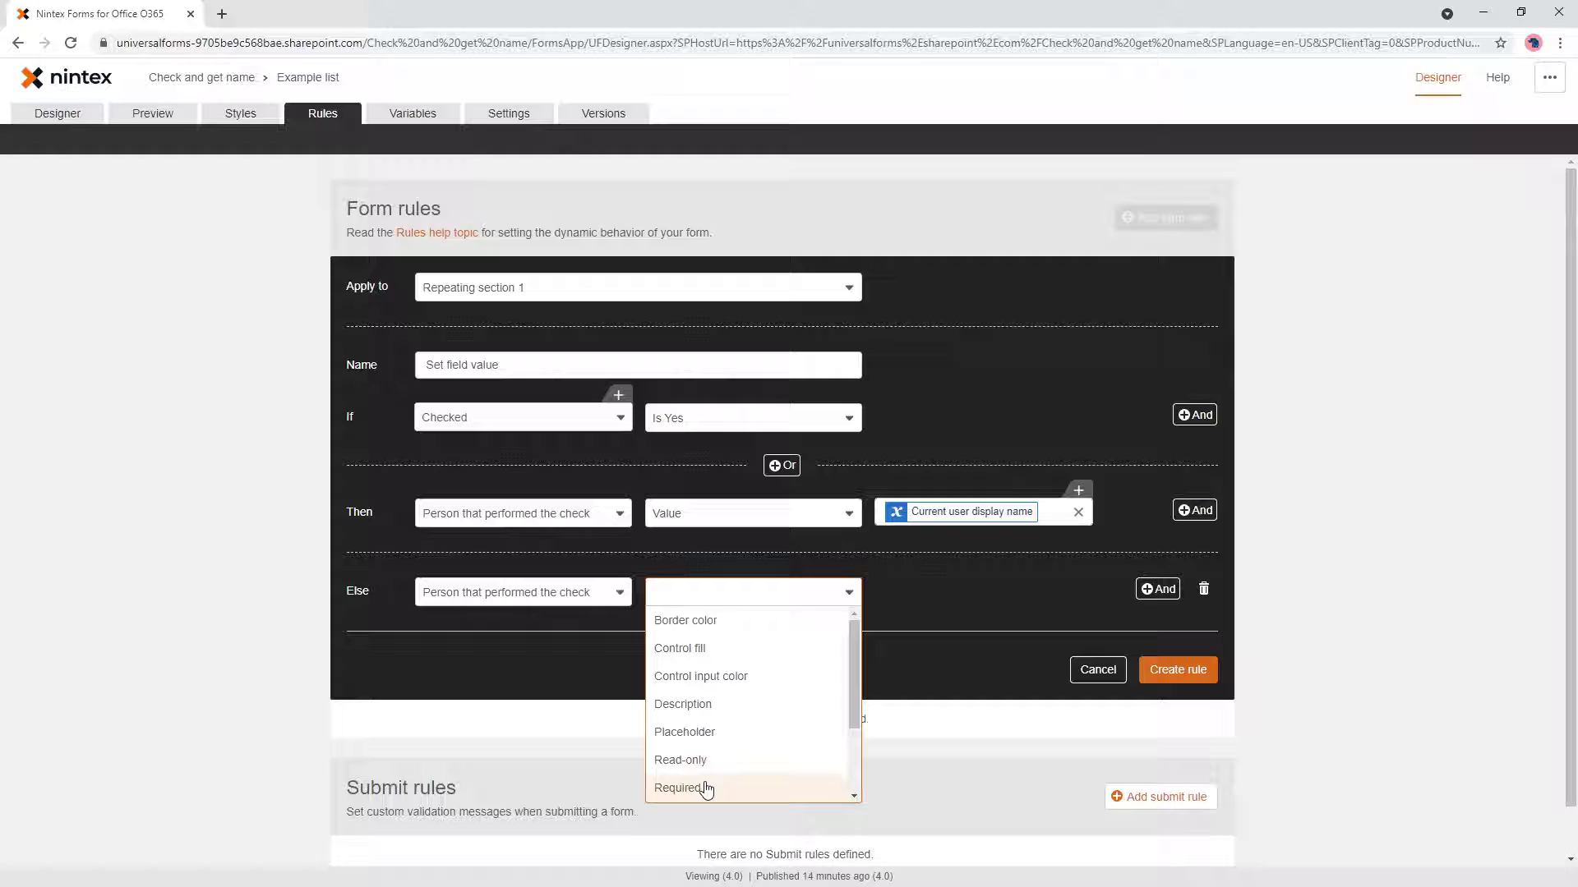
scroll(705, 772, "down", 2)
left_click(705, 733)
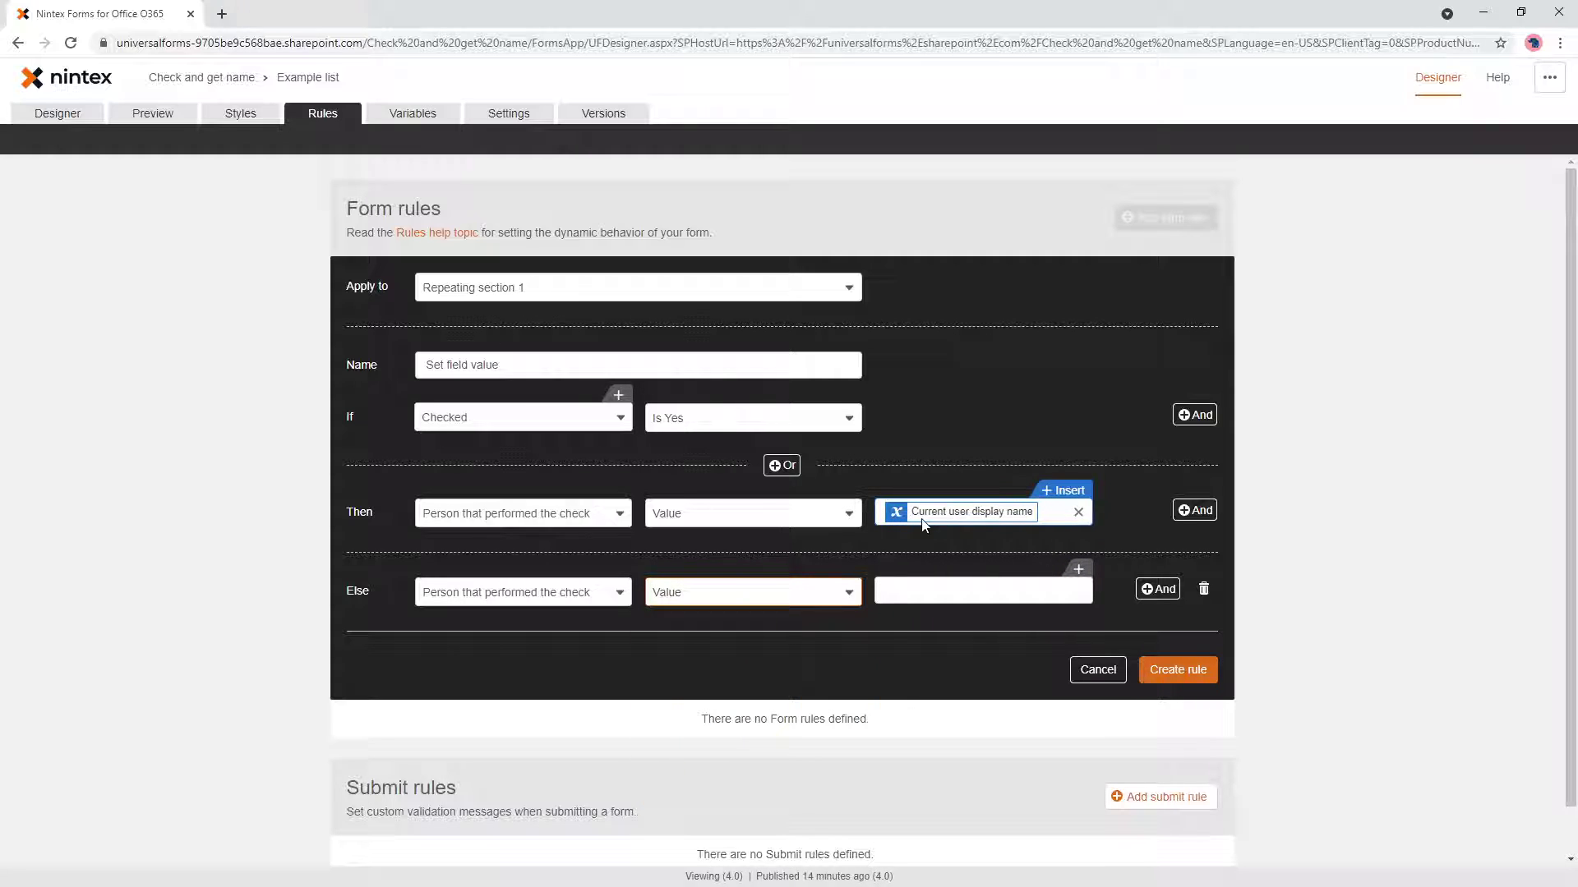
- Close the Insert list without choosing a value and create the rule
left_click(959, 521)
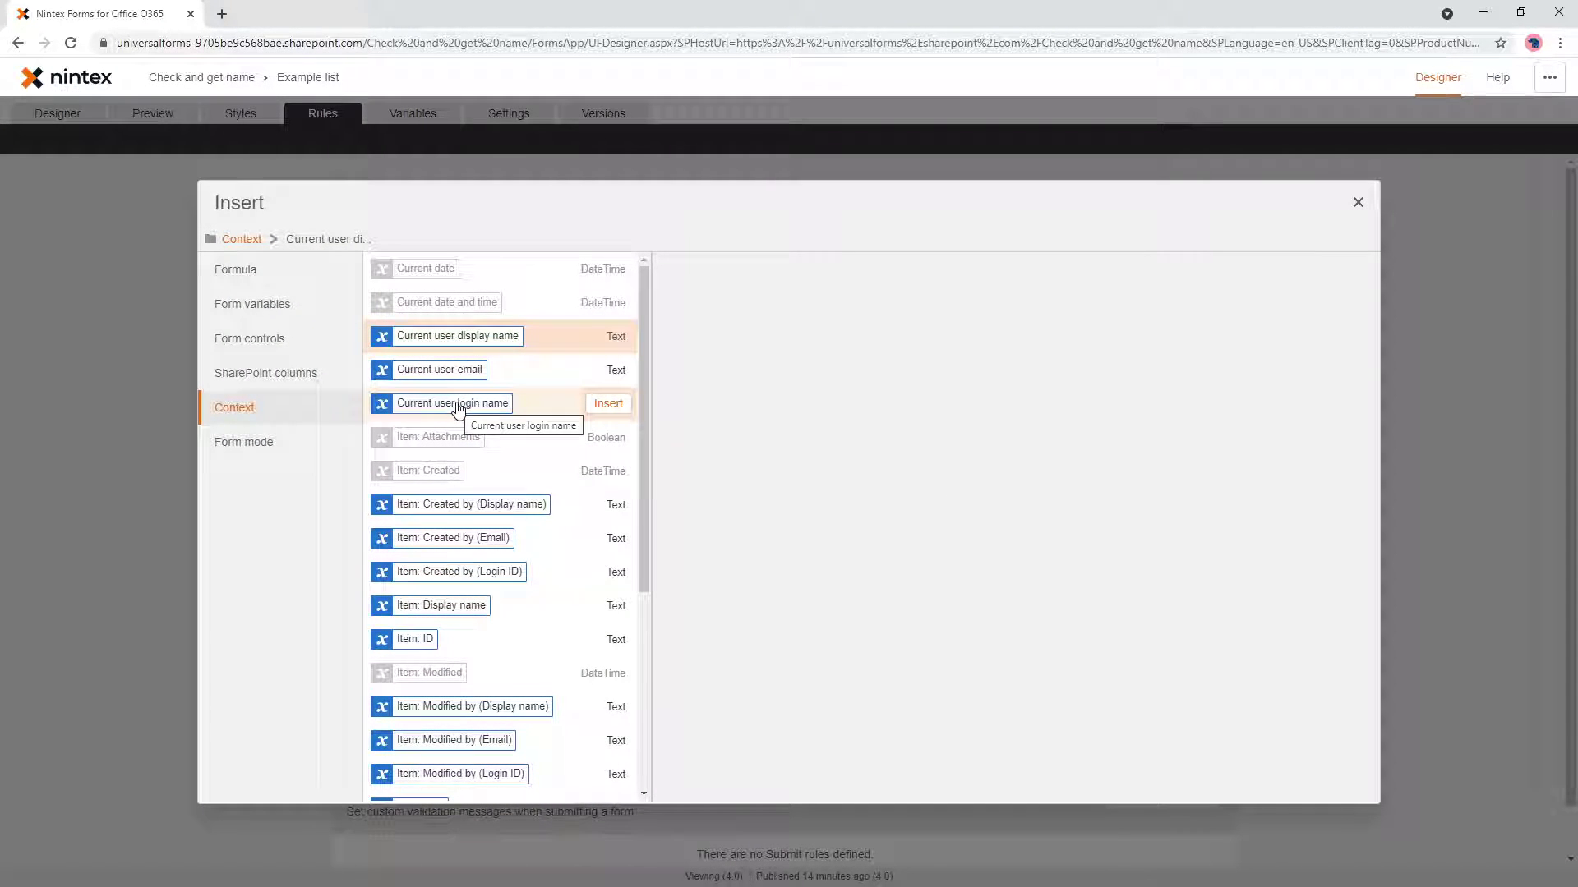
left_click(1357, 202)
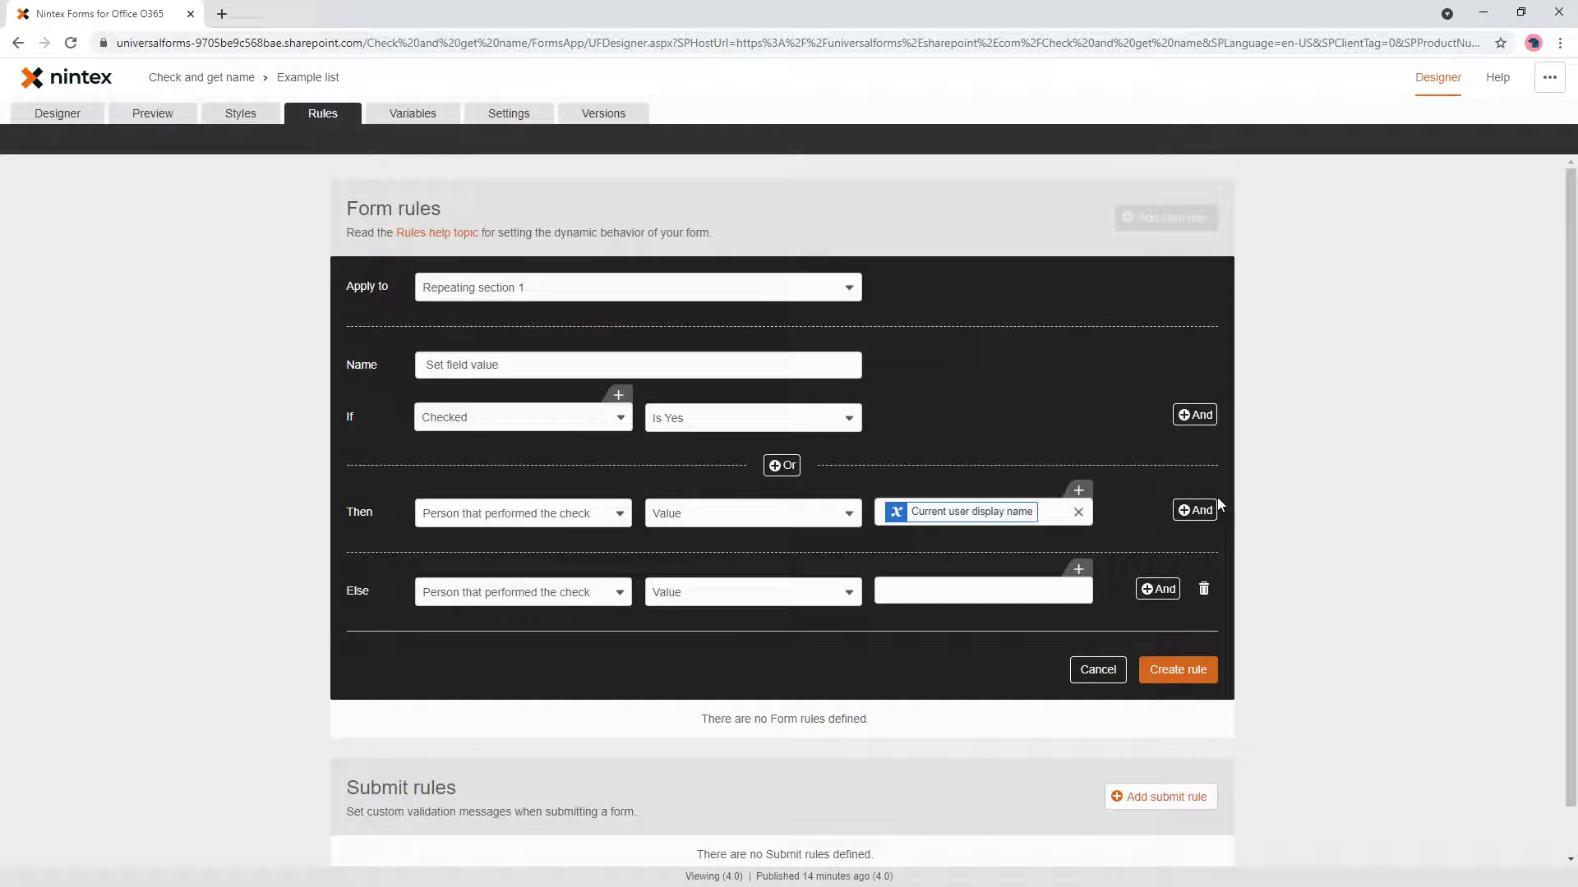
left_click(1178, 674)
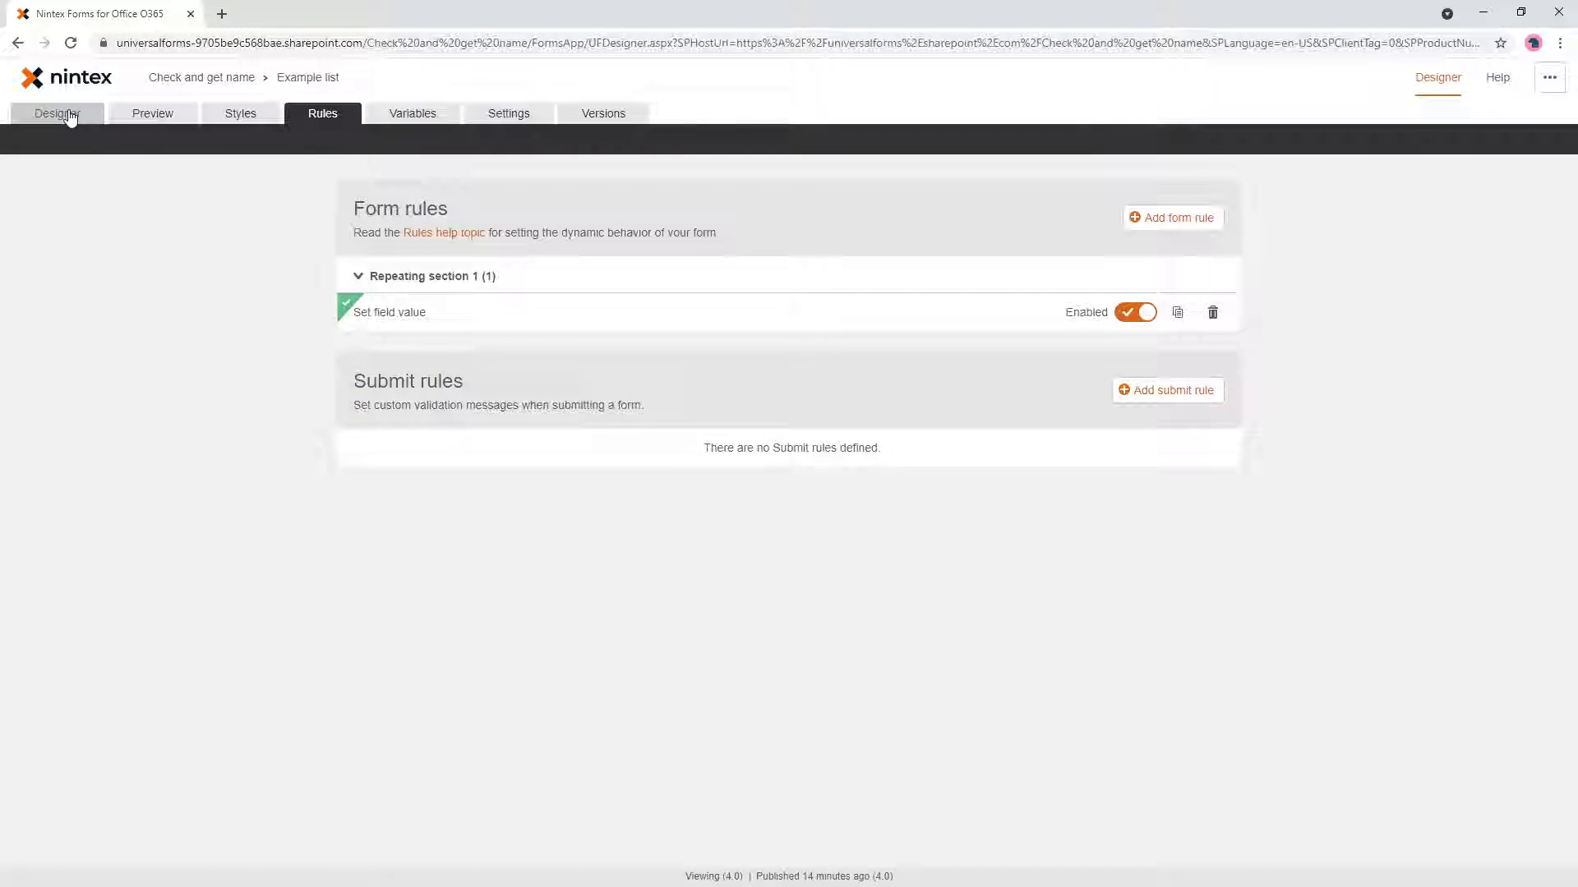
- Go back to Designer and open a new item form from the Example list
left_click(70, 117)
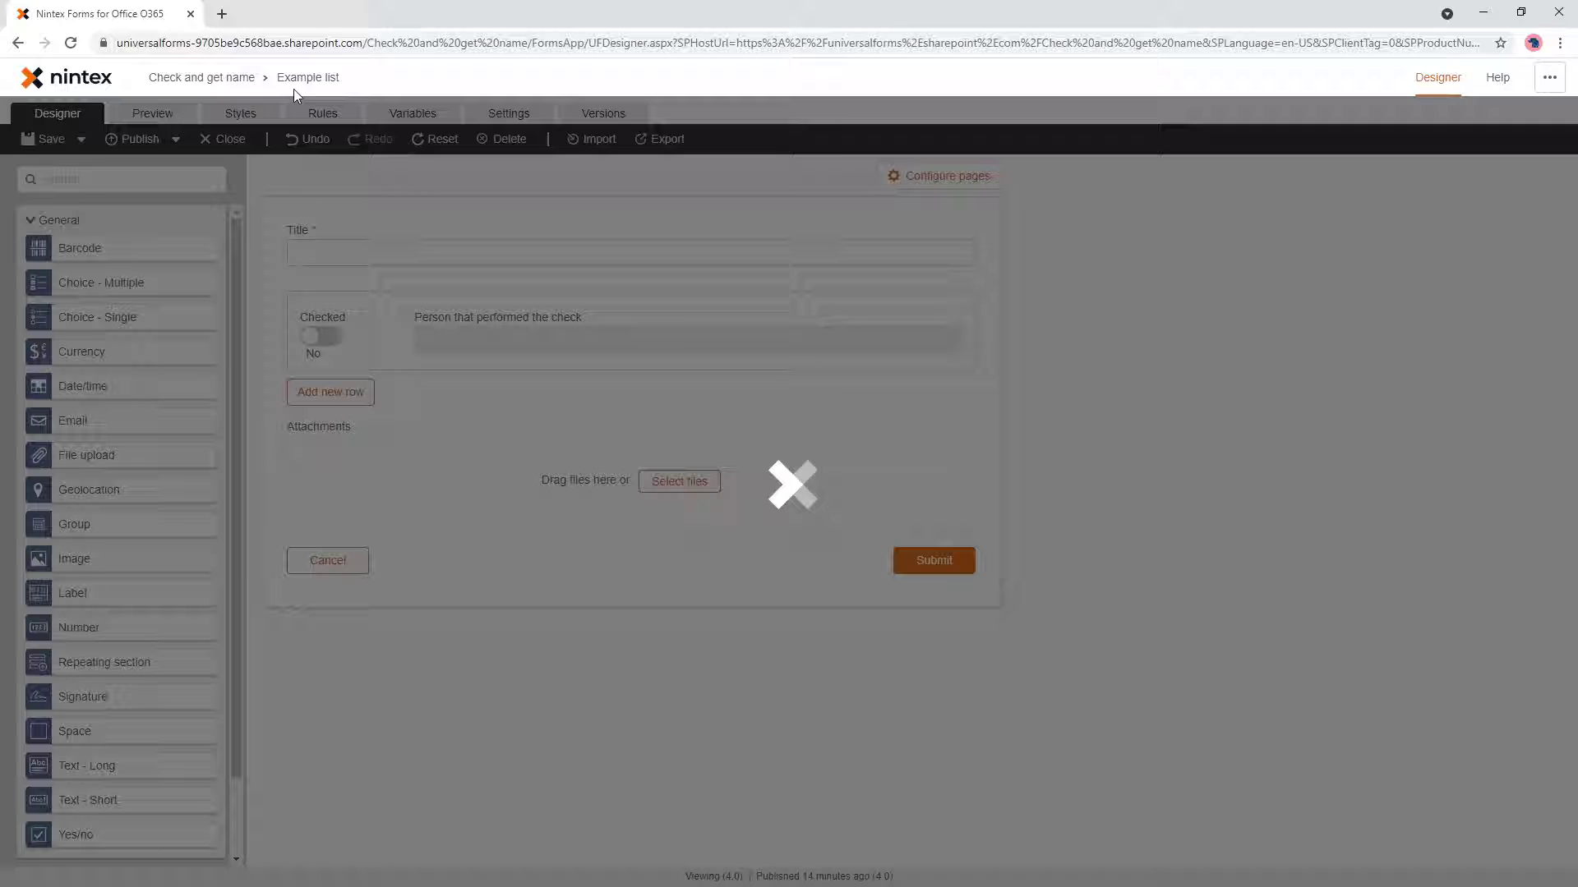
left_click(310, 77)
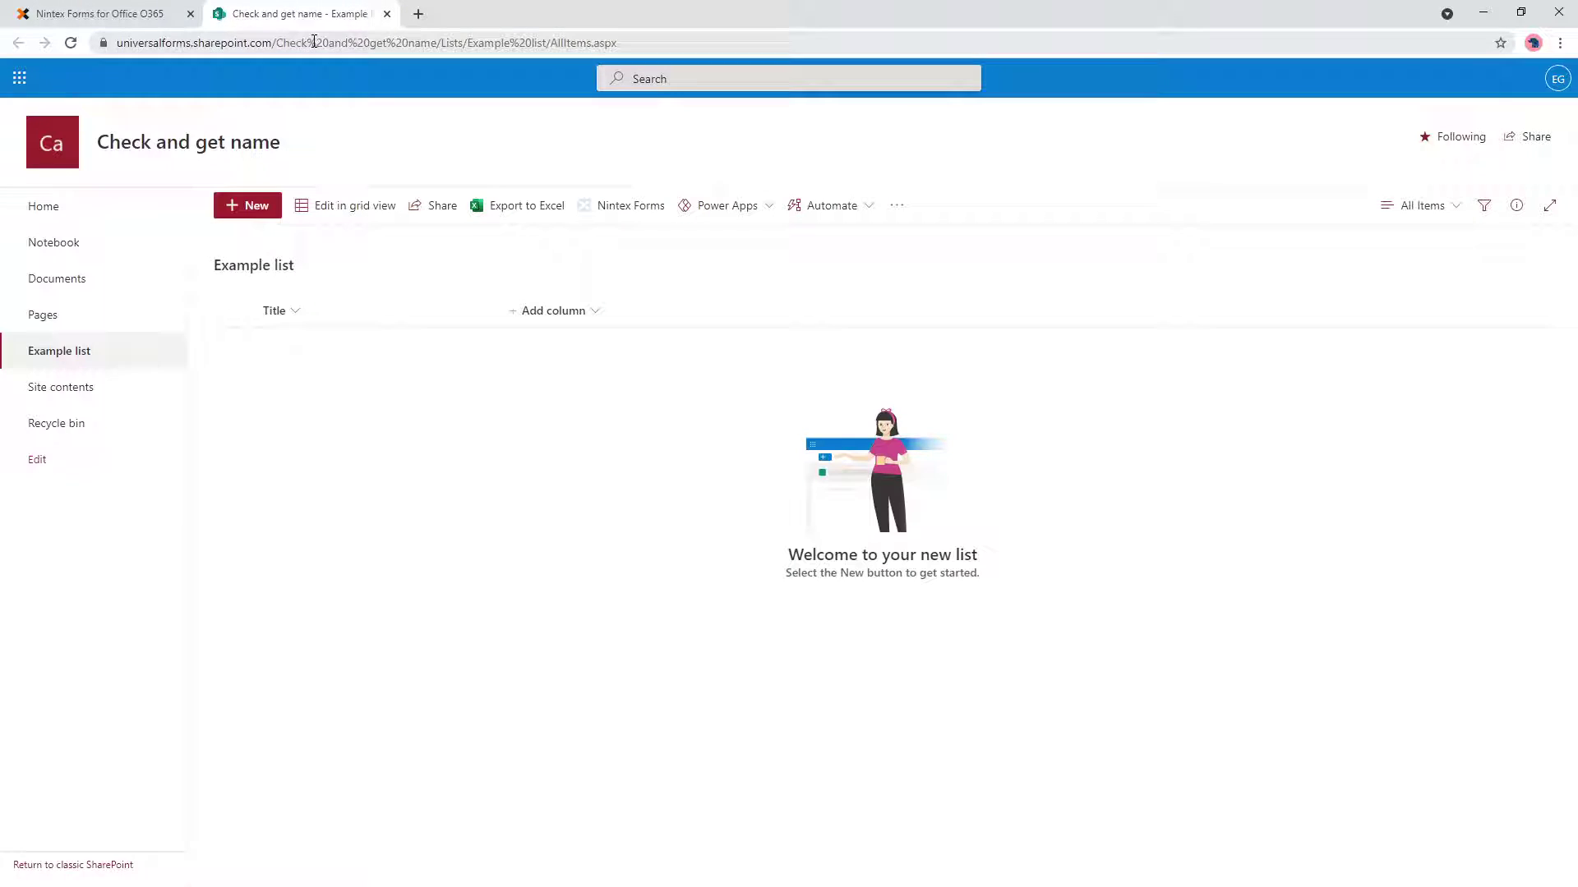
left_click(314, 41)
key("ctrl+c")
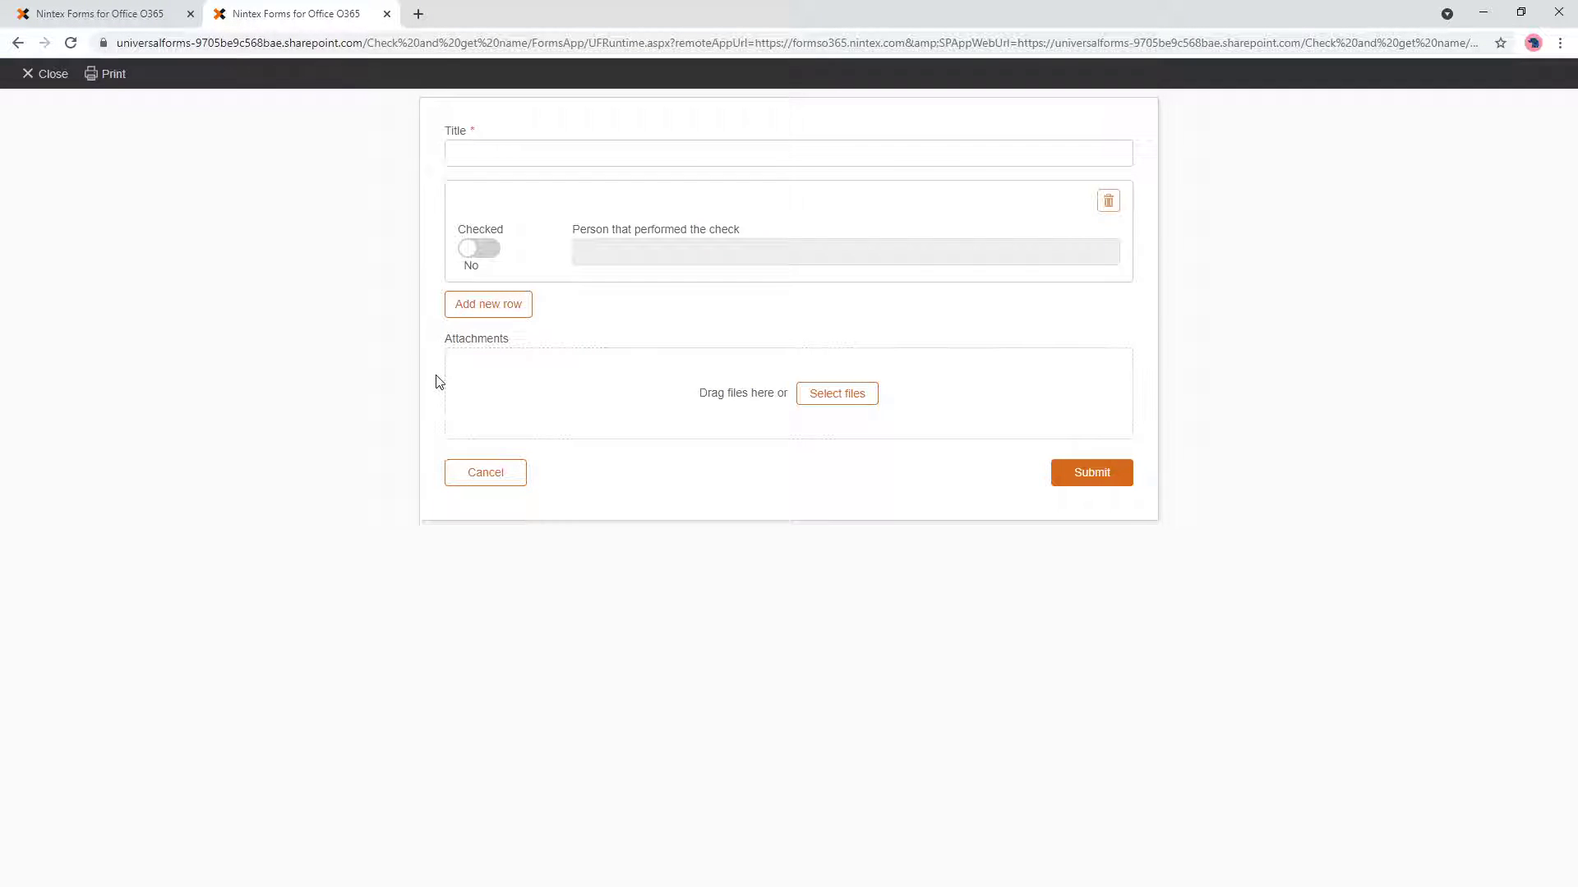
- Enter title 'Hello world', check the first row, add two more checked rows, and submit
left_click(521, 162)
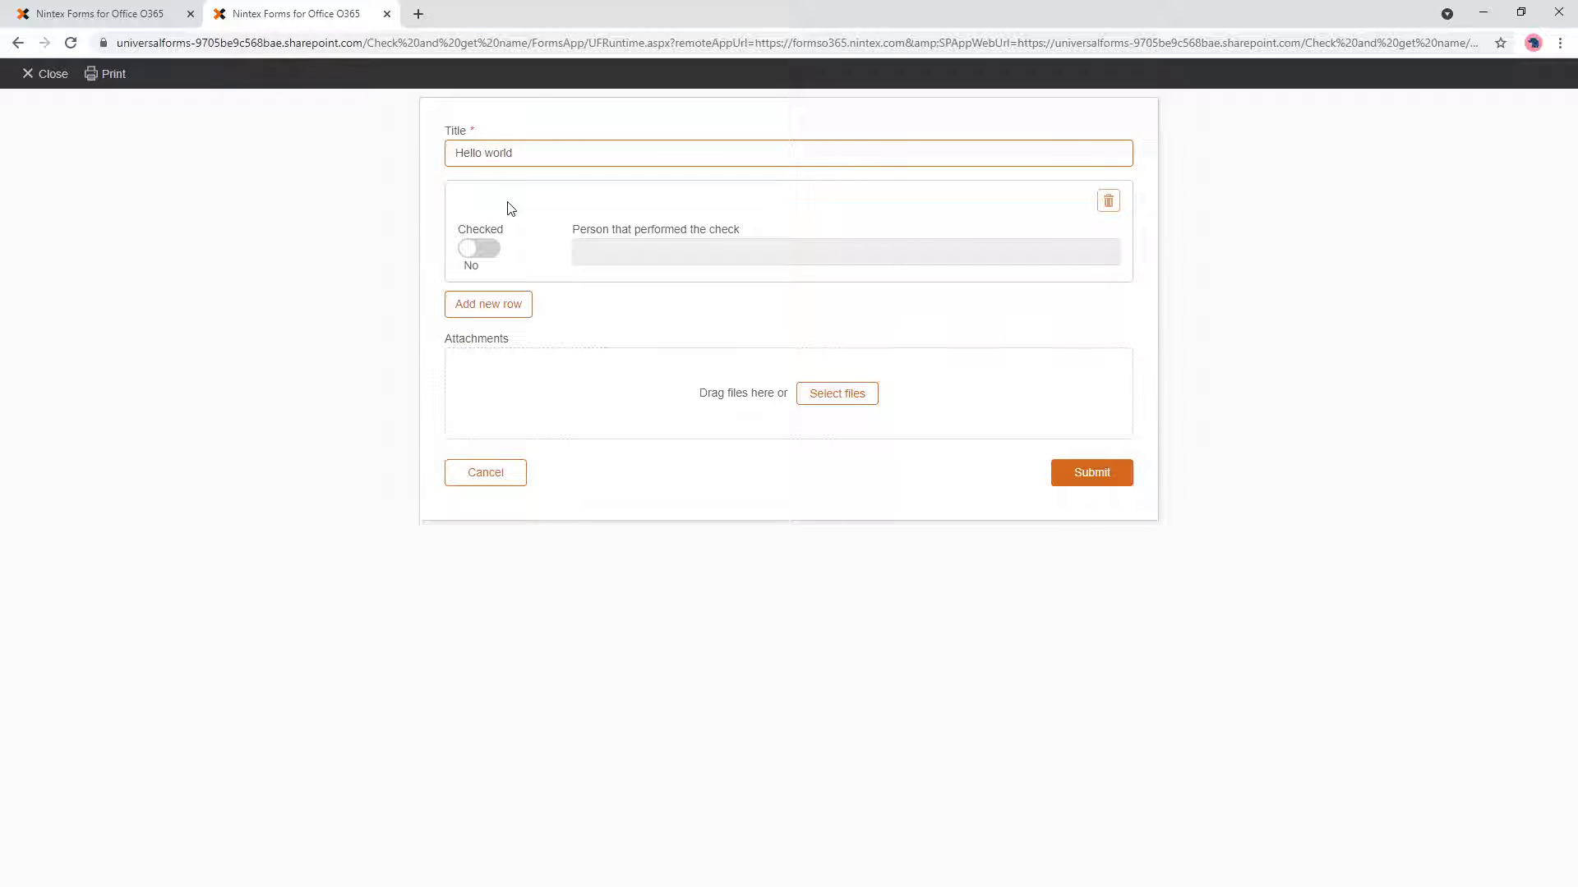
left_click(483, 248)
left_click_drag(687, 254, 561, 254)
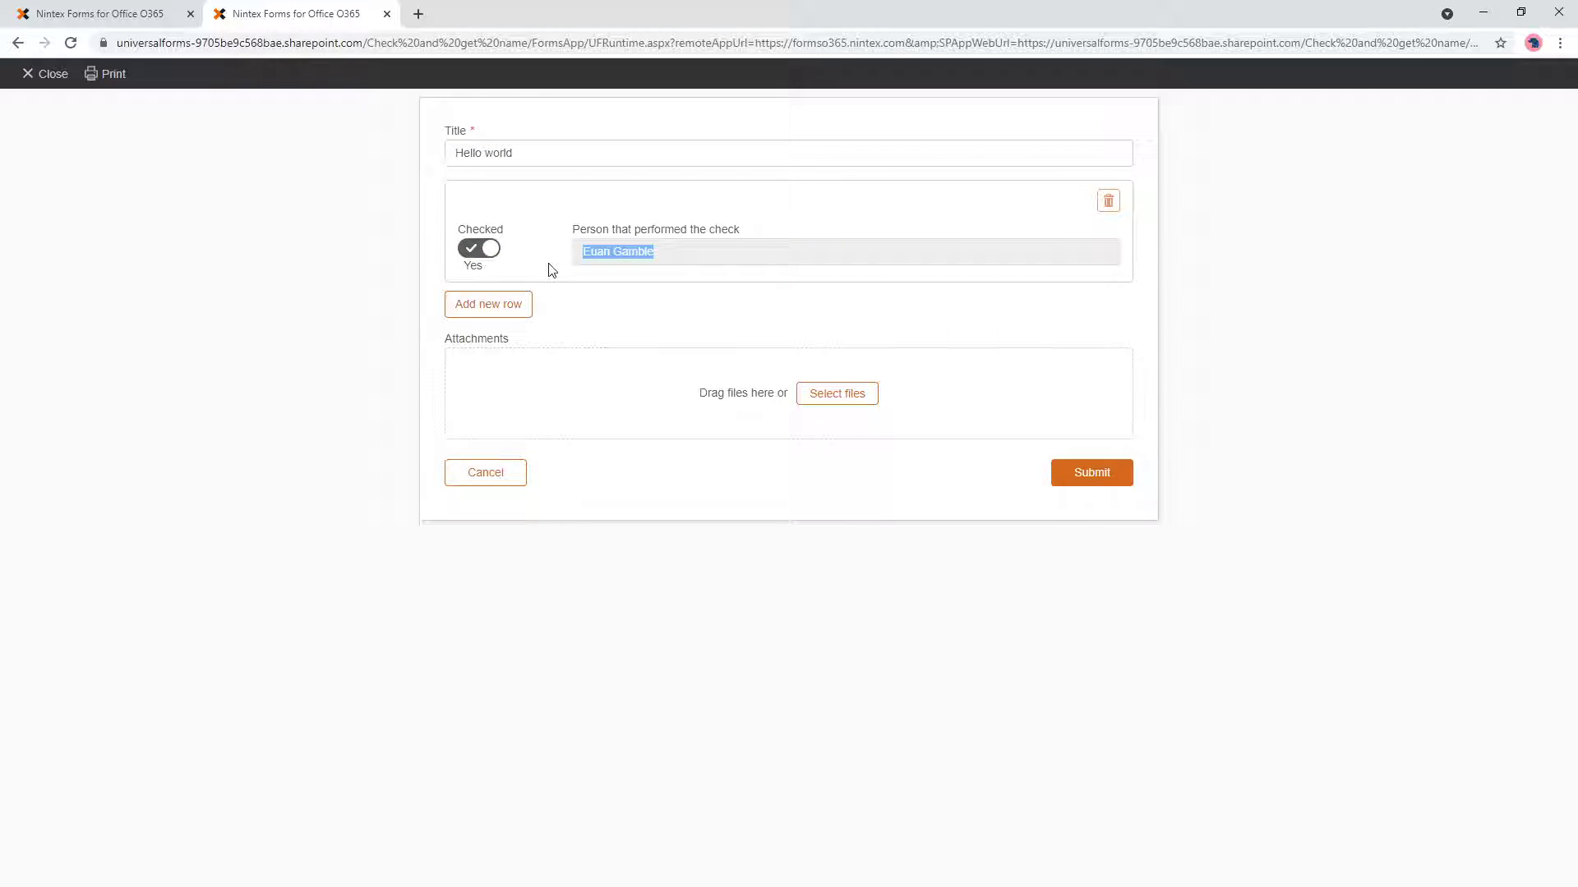
left_click(477, 250)
left_click(481, 250)
left_click(492, 305)
left_click(480, 351)
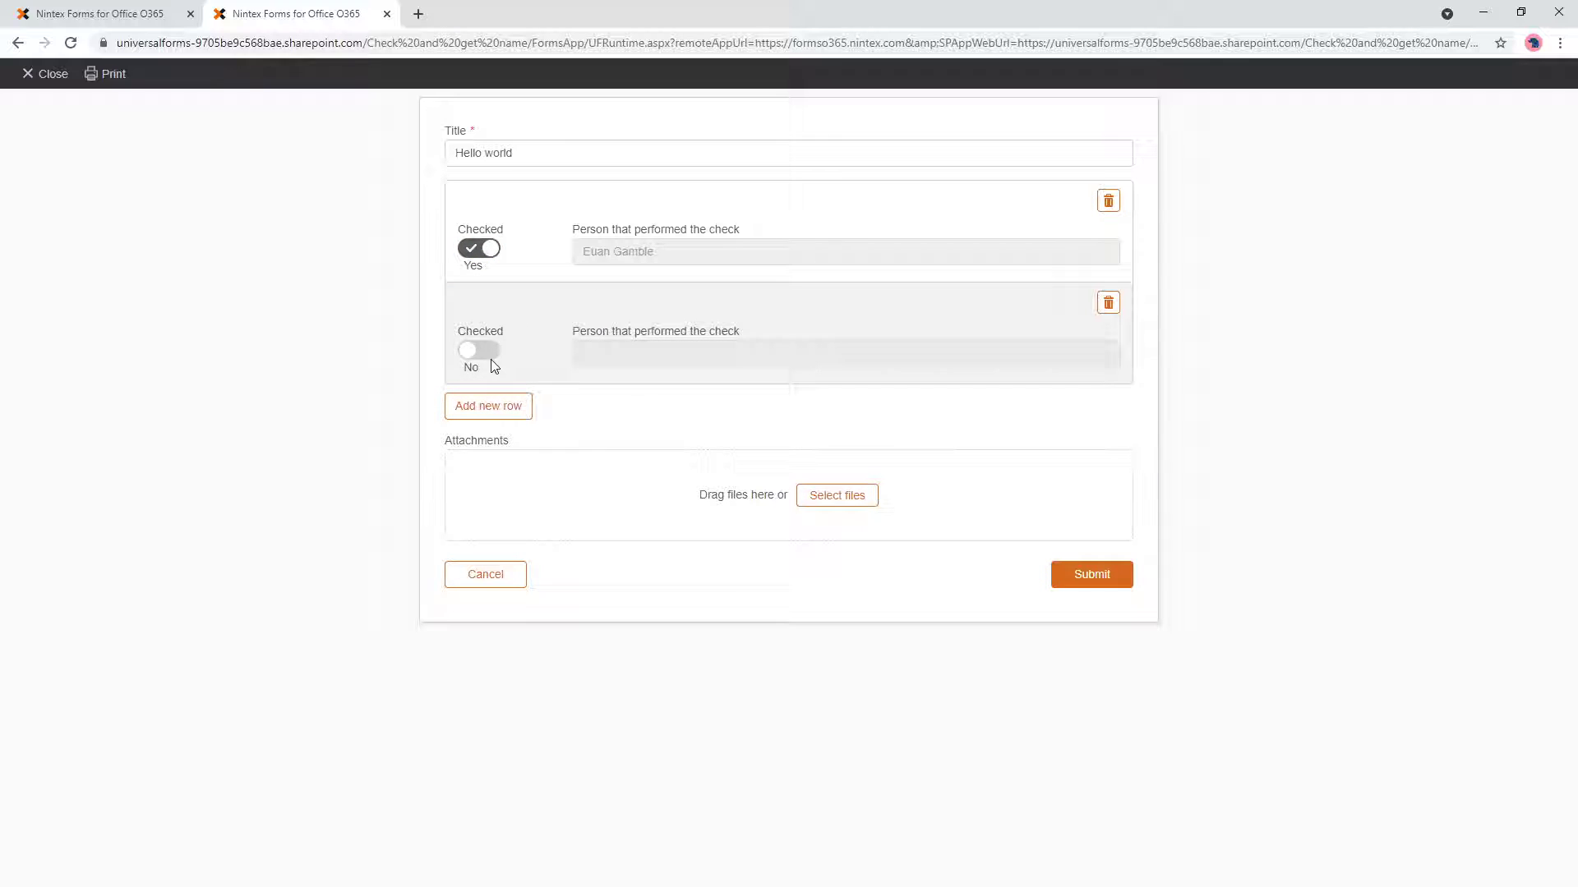
left_click(502, 406)
left_click(479, 452)
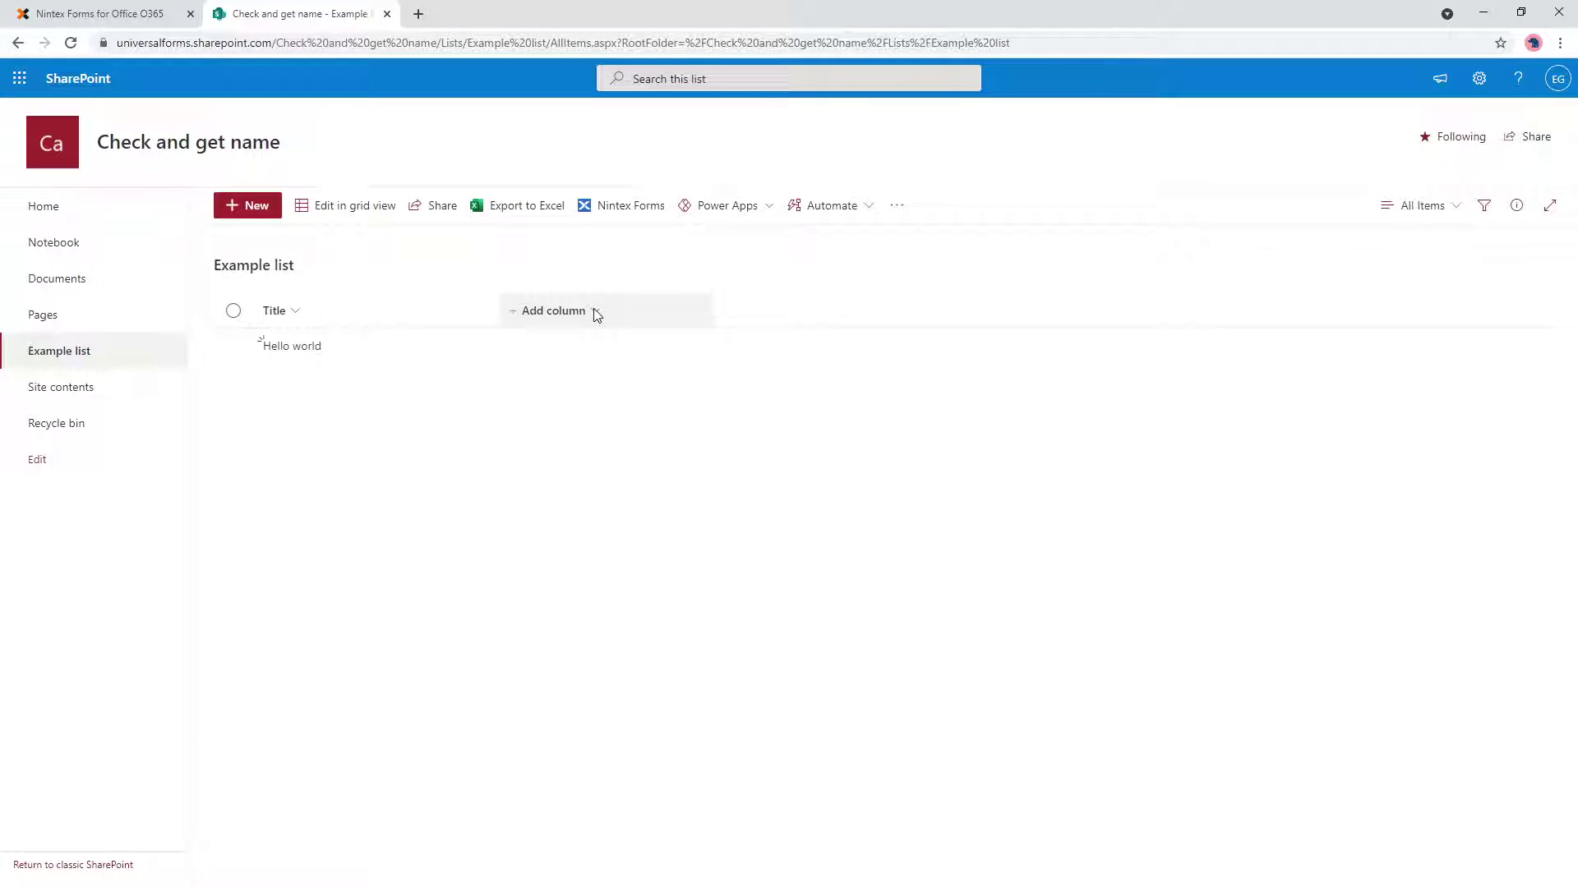
- Sign out, paste the Example list URL, and sign in with a different account
left_click(1558, 78)
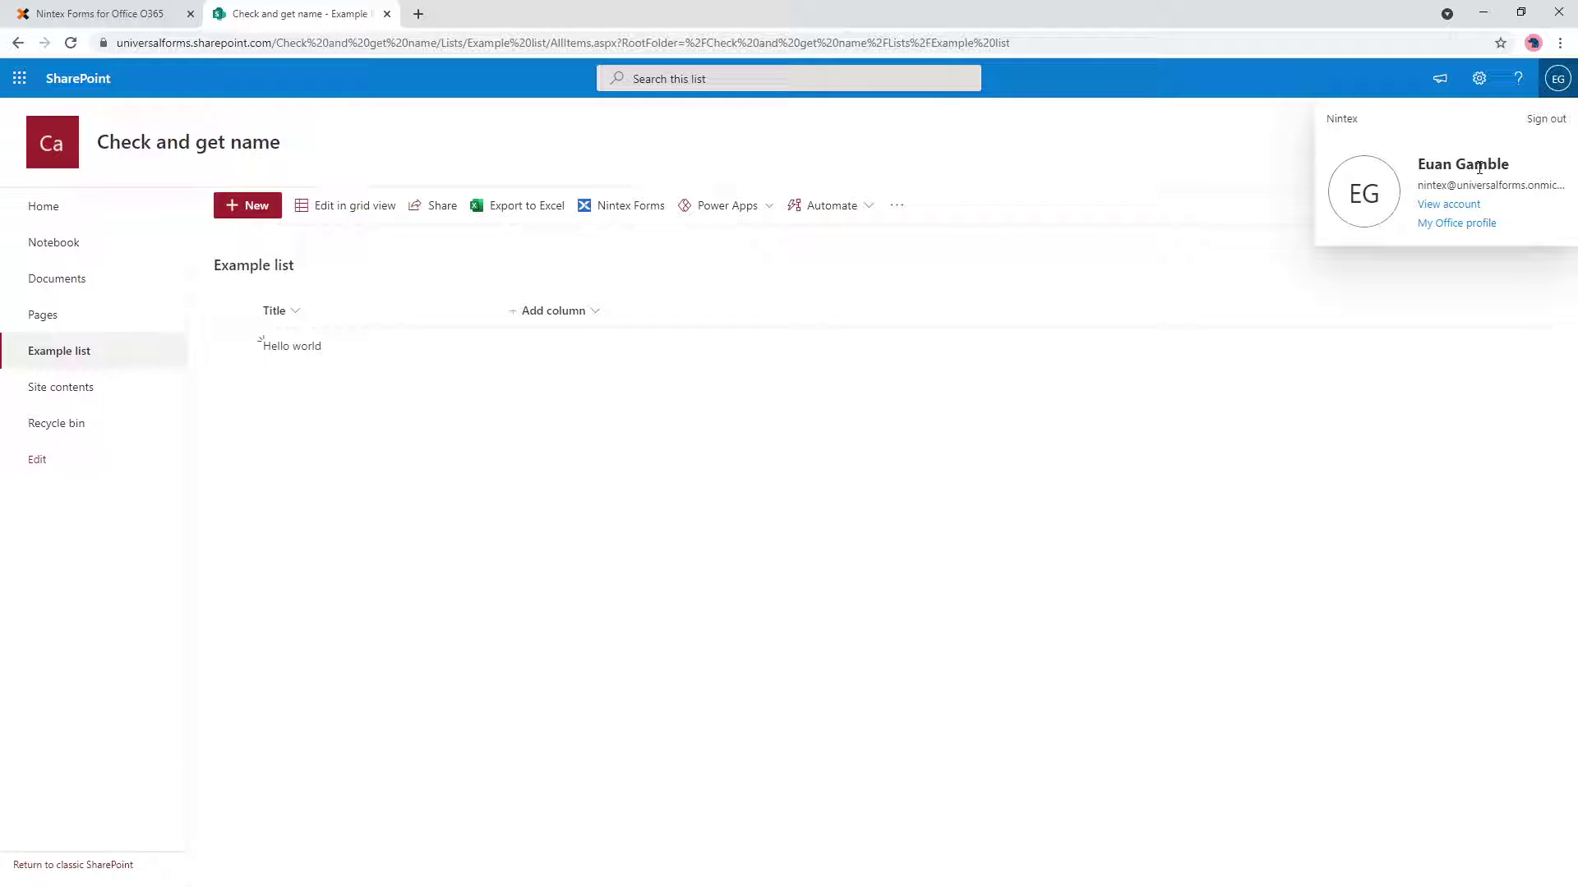
left_click(1544, 120)
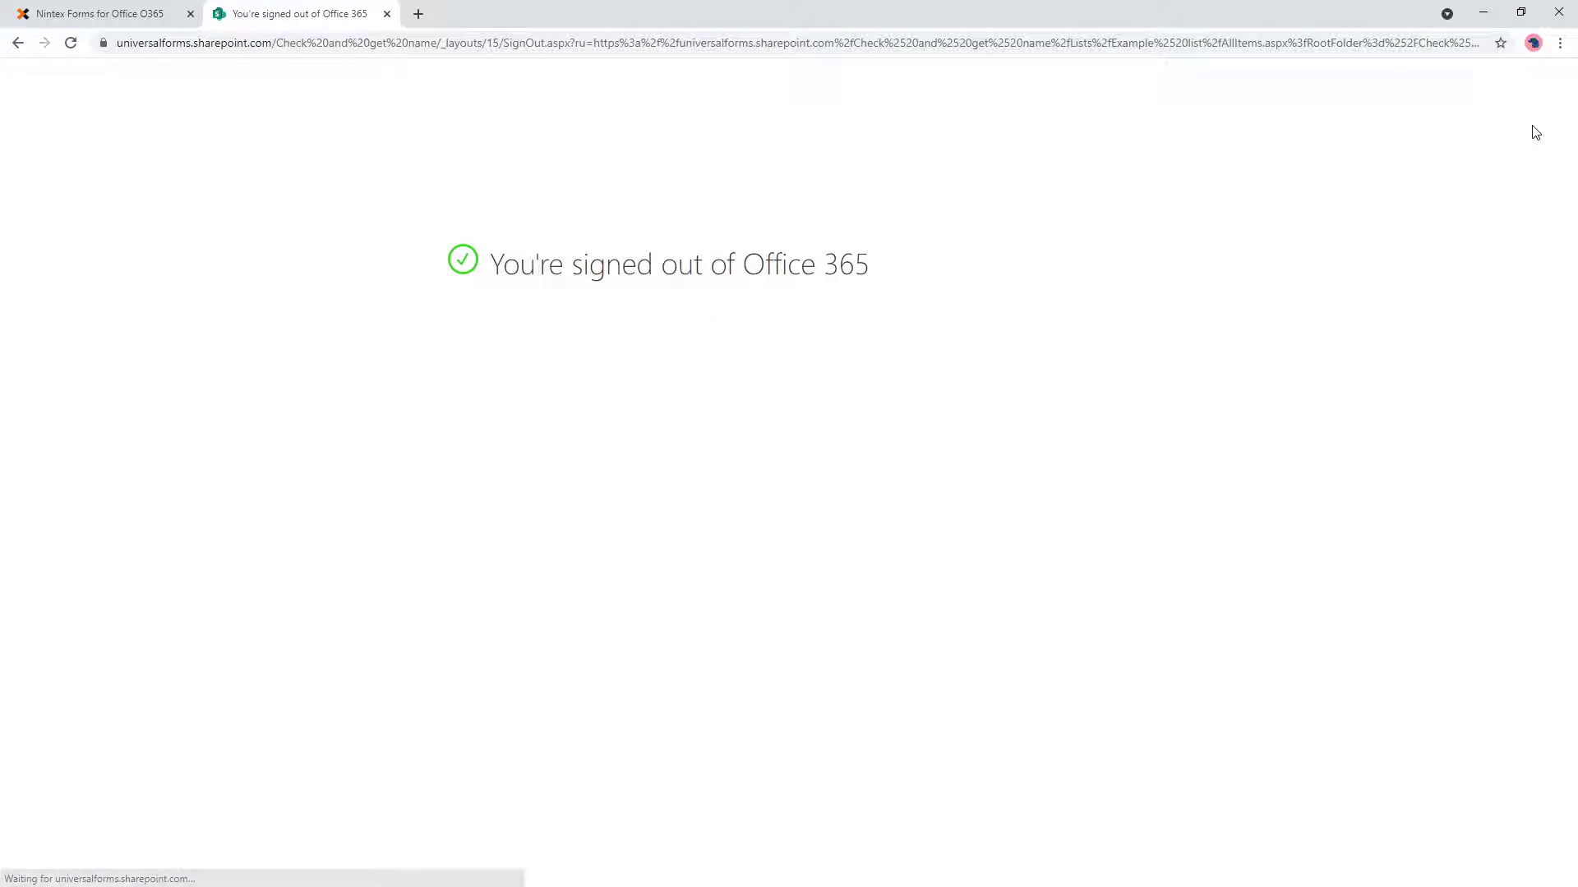
left_click(957, 43)
key("ctrl+v")
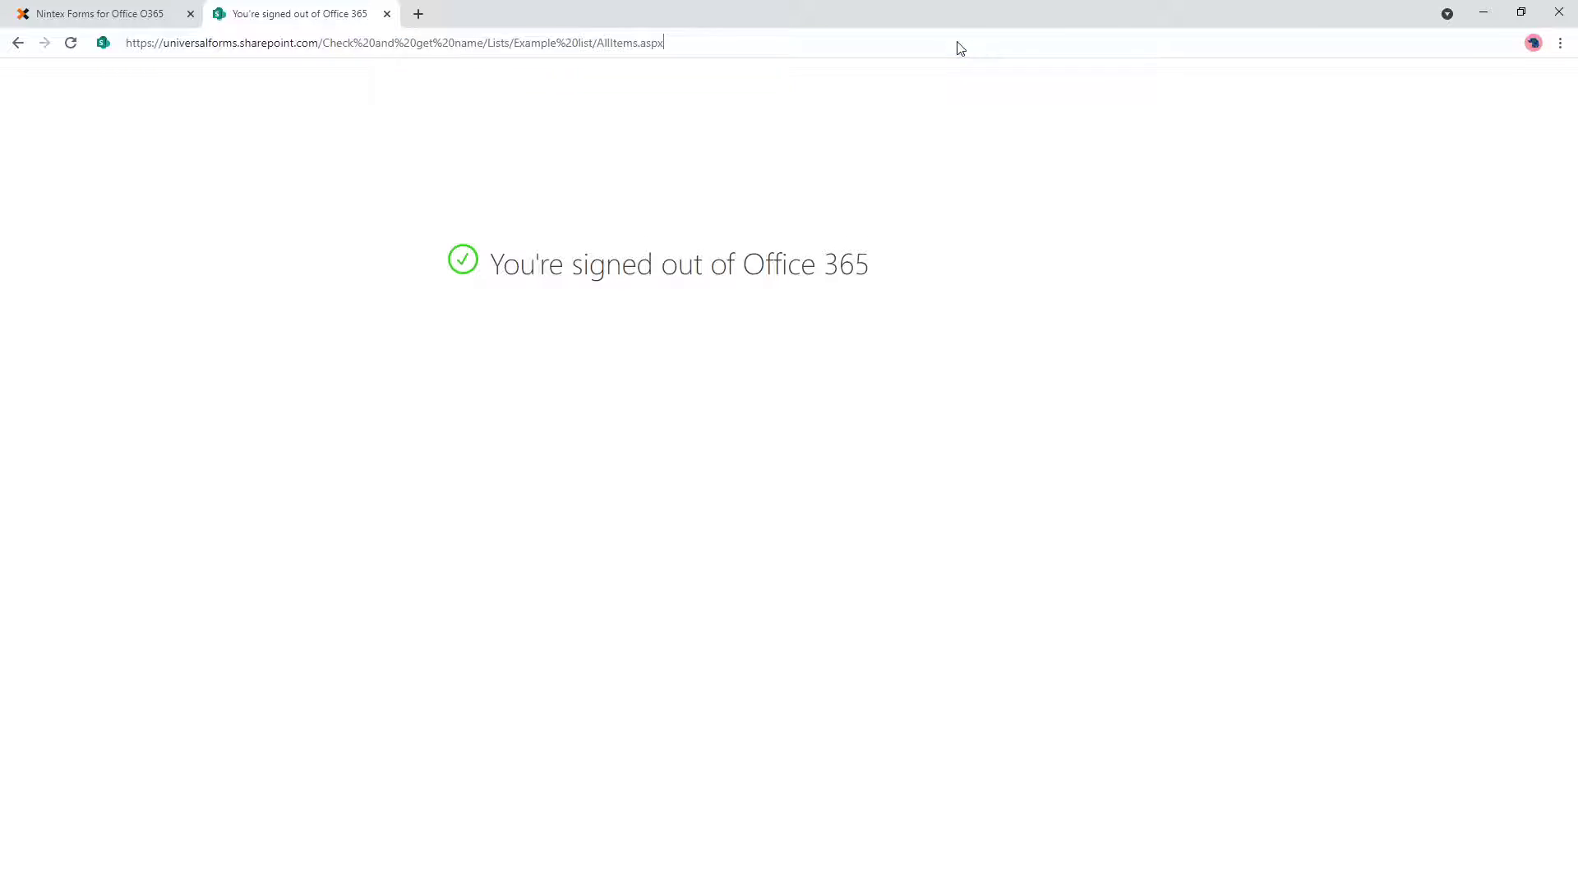
key("Return")
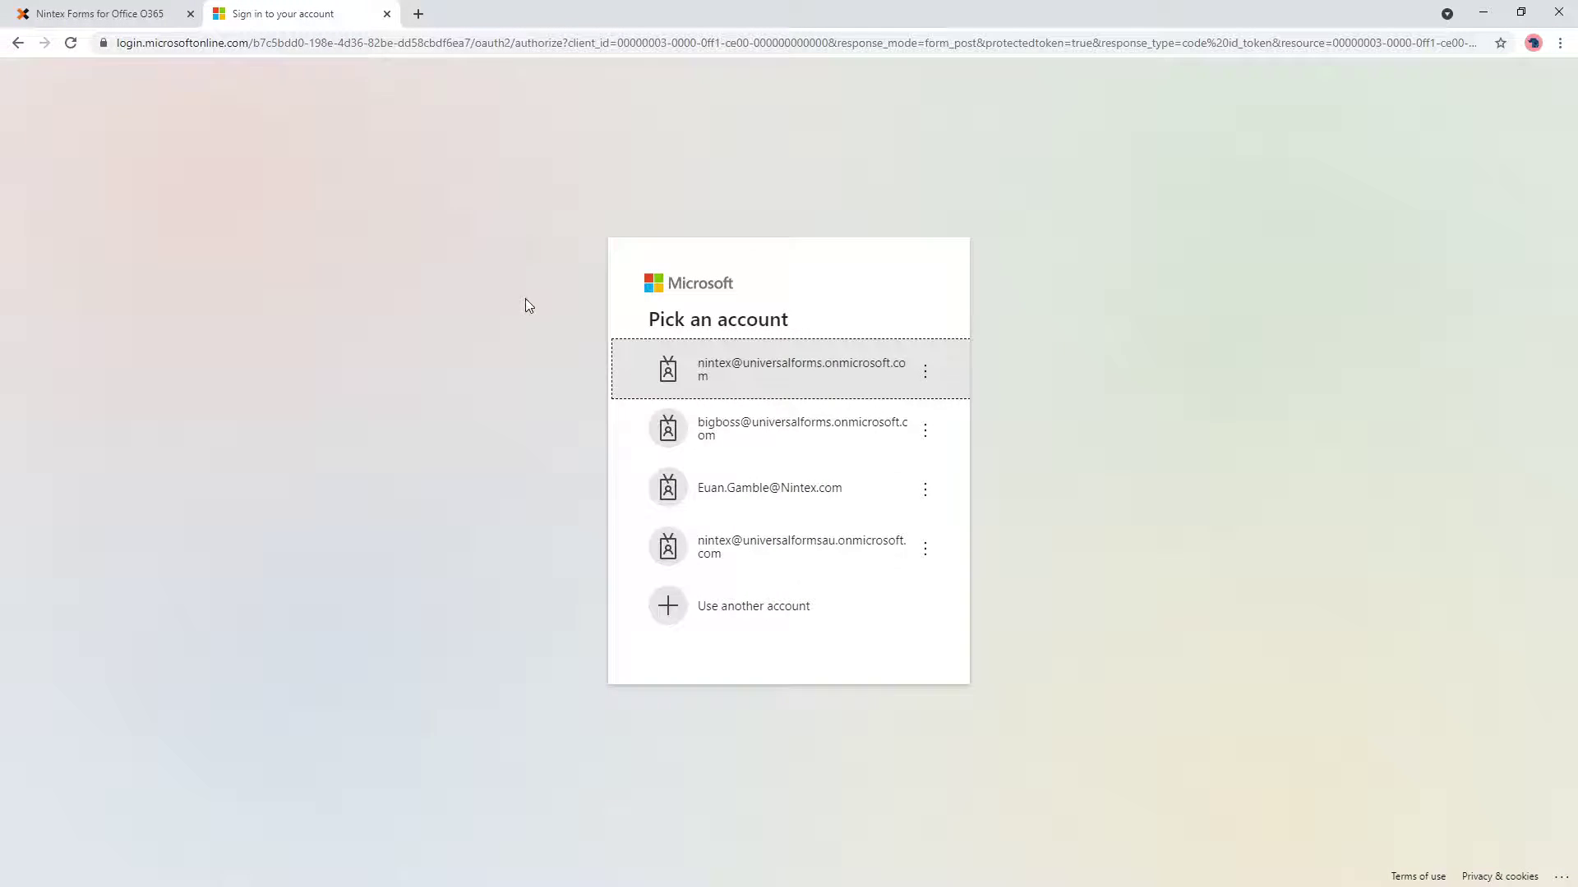
left_click(739, 442)
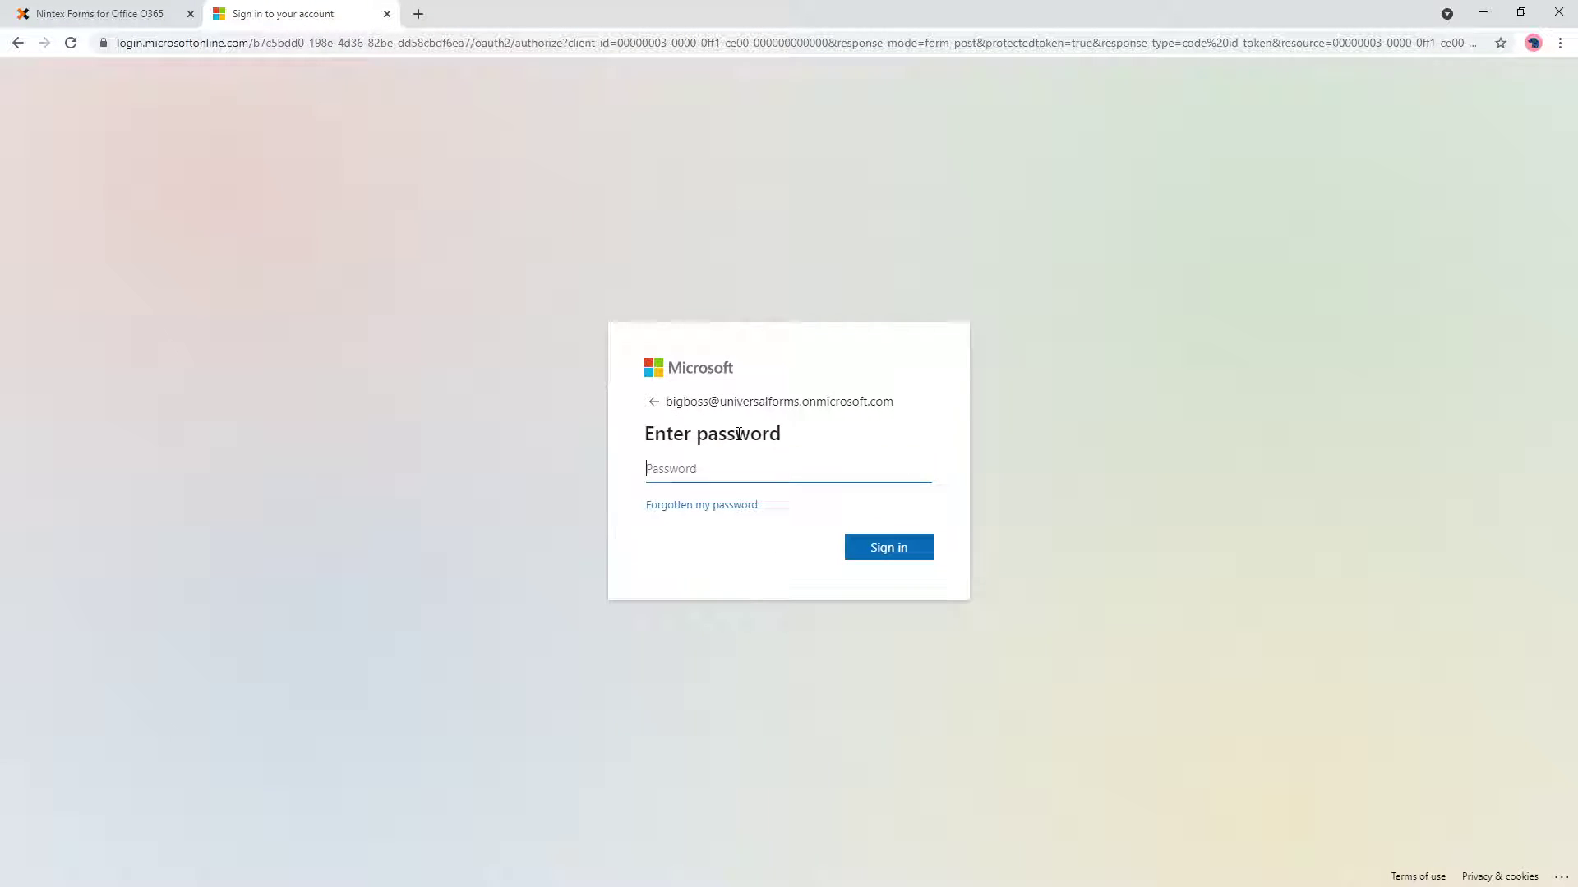
left_click(895, 552)
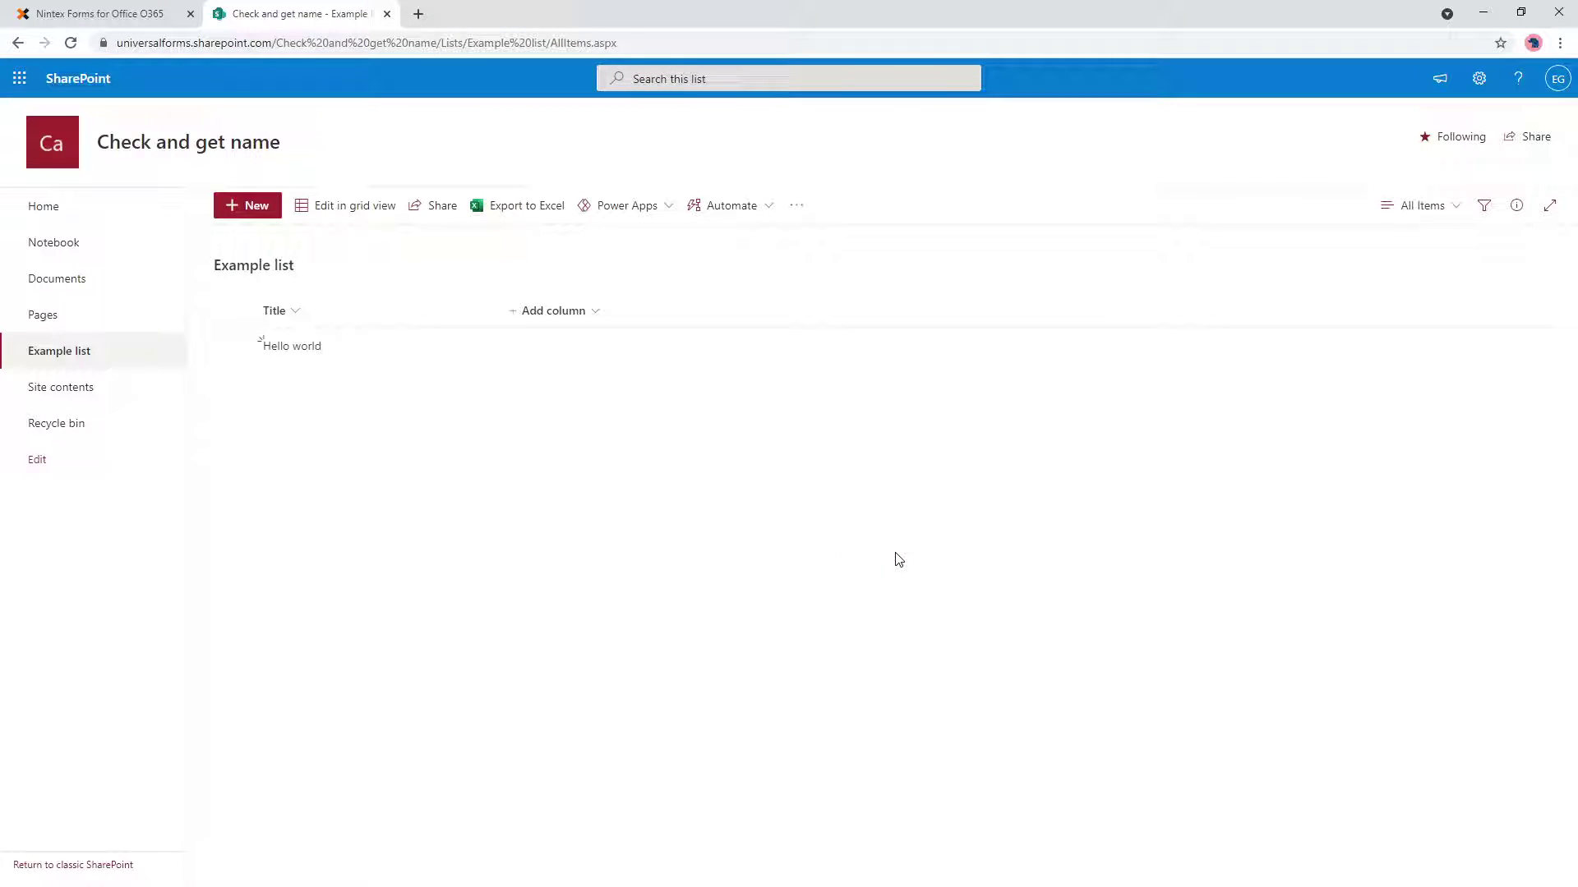
- Edit the Hello world item, add a fourth row, and submit it
left_click(305, 353)
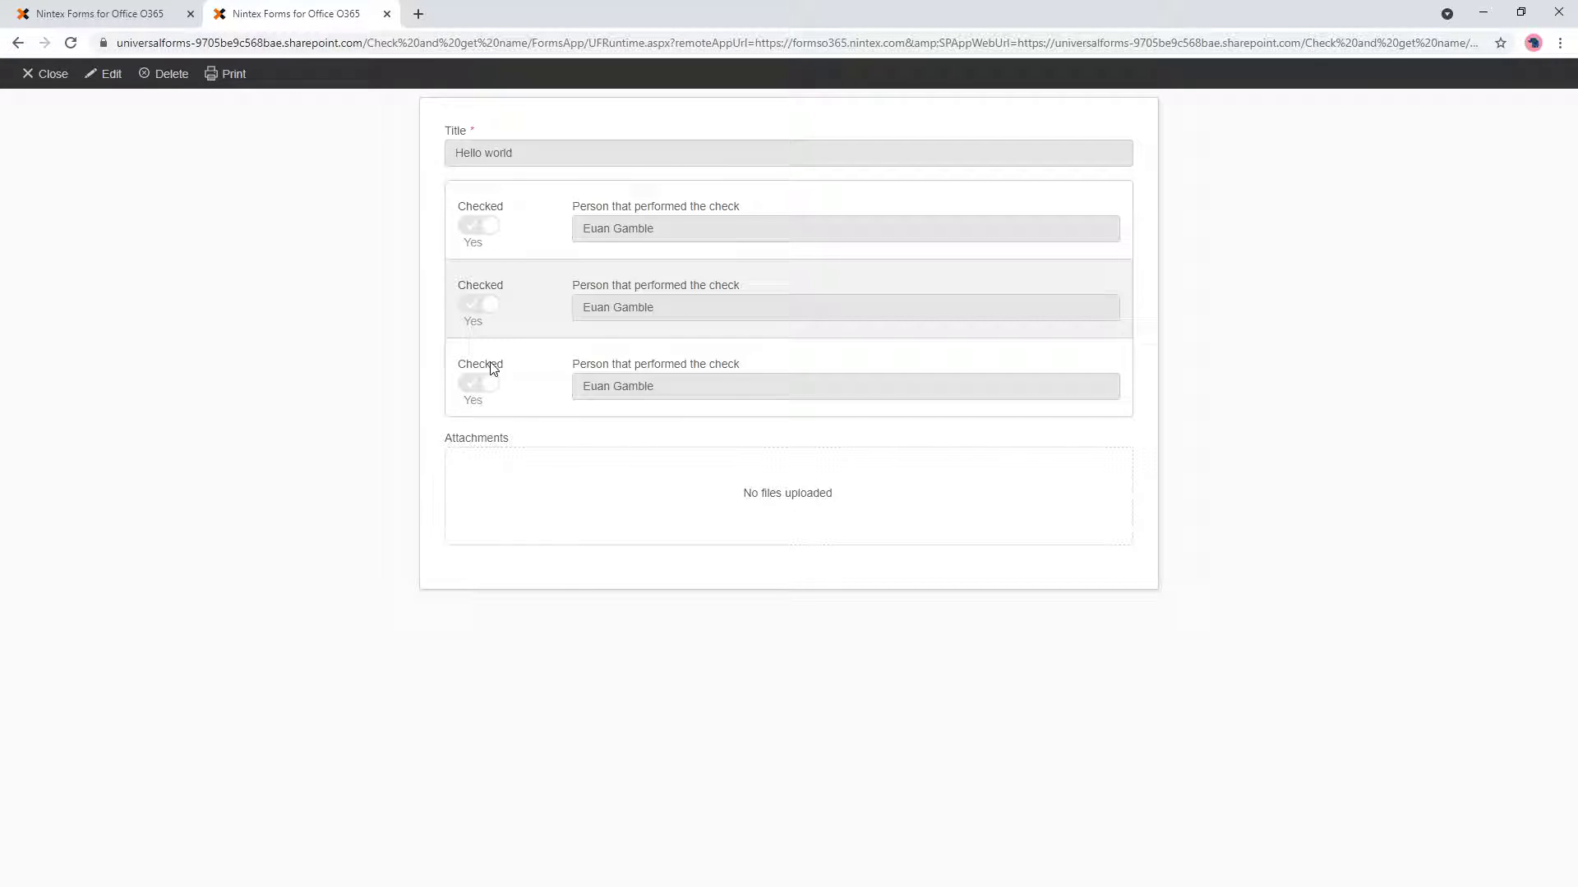
left_click(105, 74)
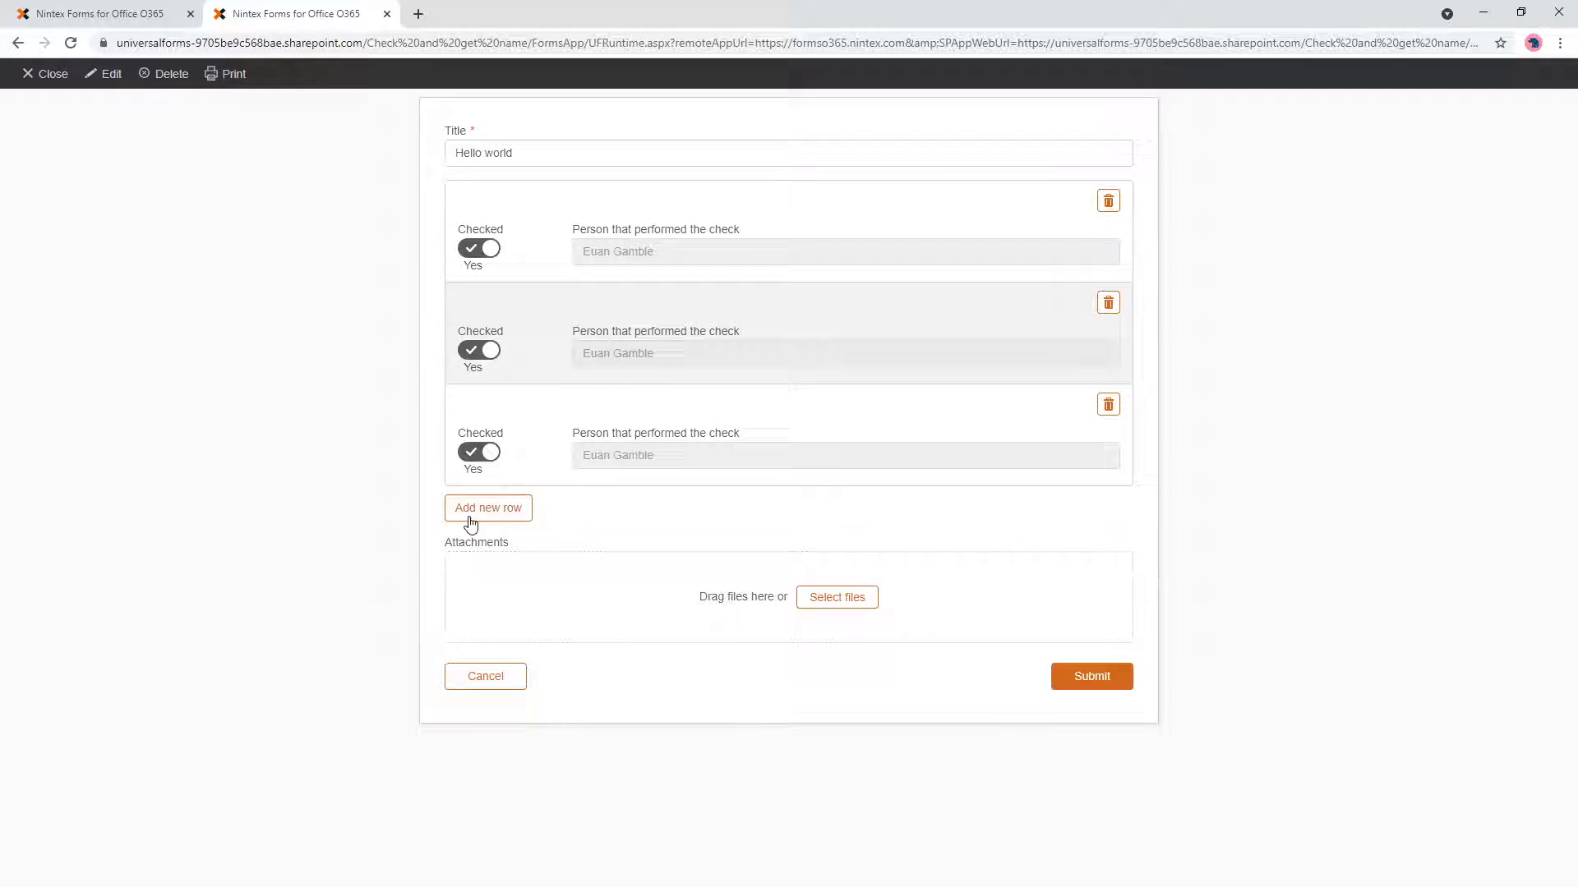
left_click(498, 526)
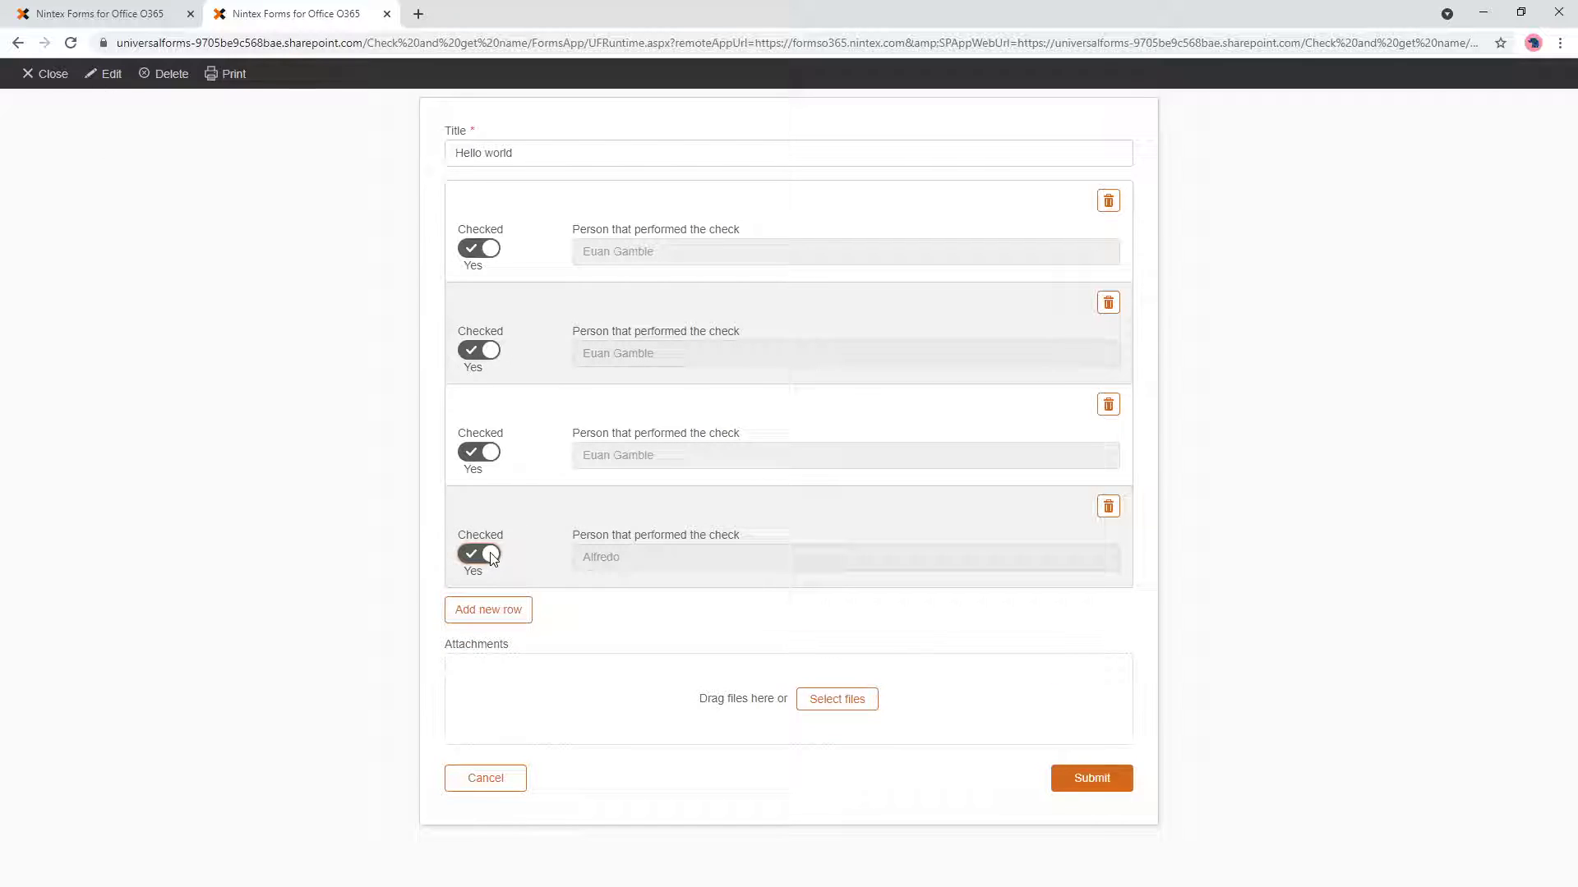
left_click_drag(655, 568, 573, 602)
left_click(618, 572)
left_click(1076, 778)
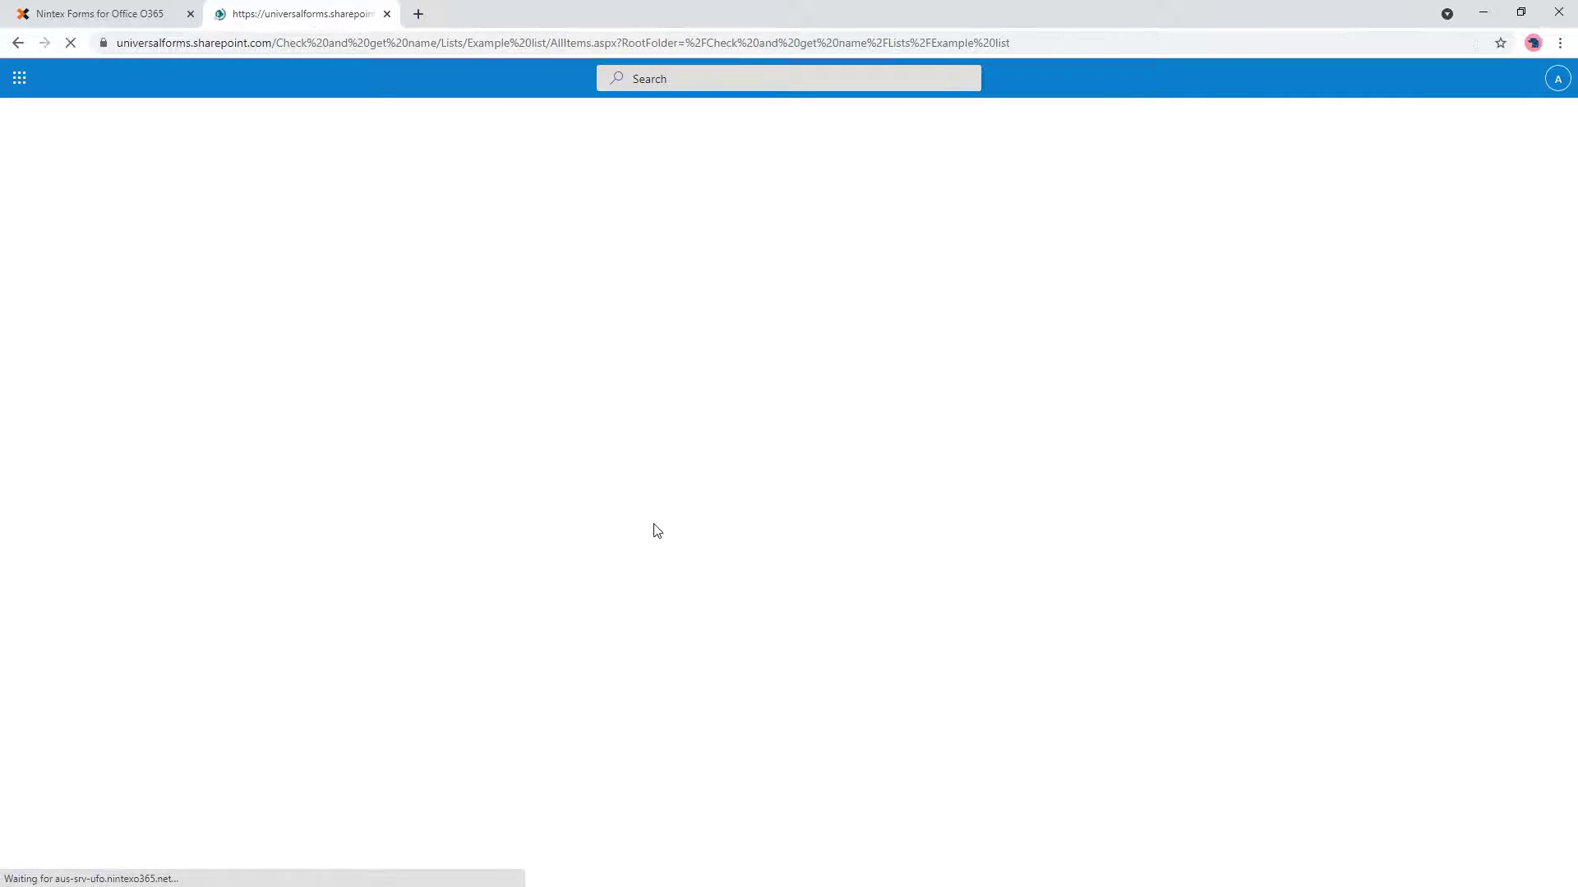
- Reopen the item in edit mode, toggle all three Checked rows off and on, then close the tab
left_click(299, 348)
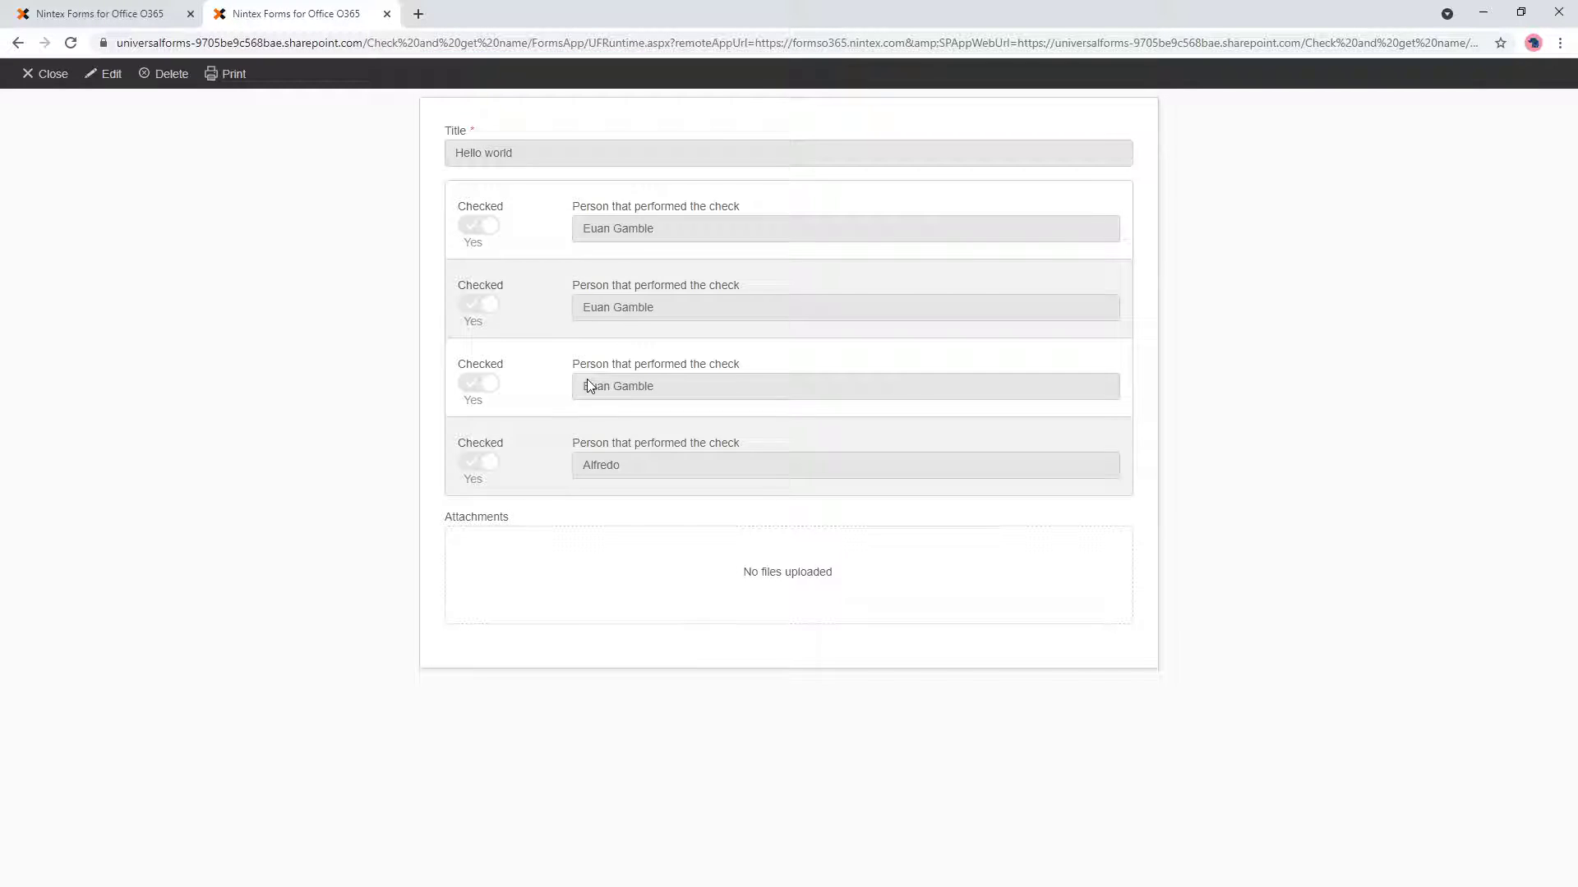
left_click(110, 85)
left_click(473, 250)
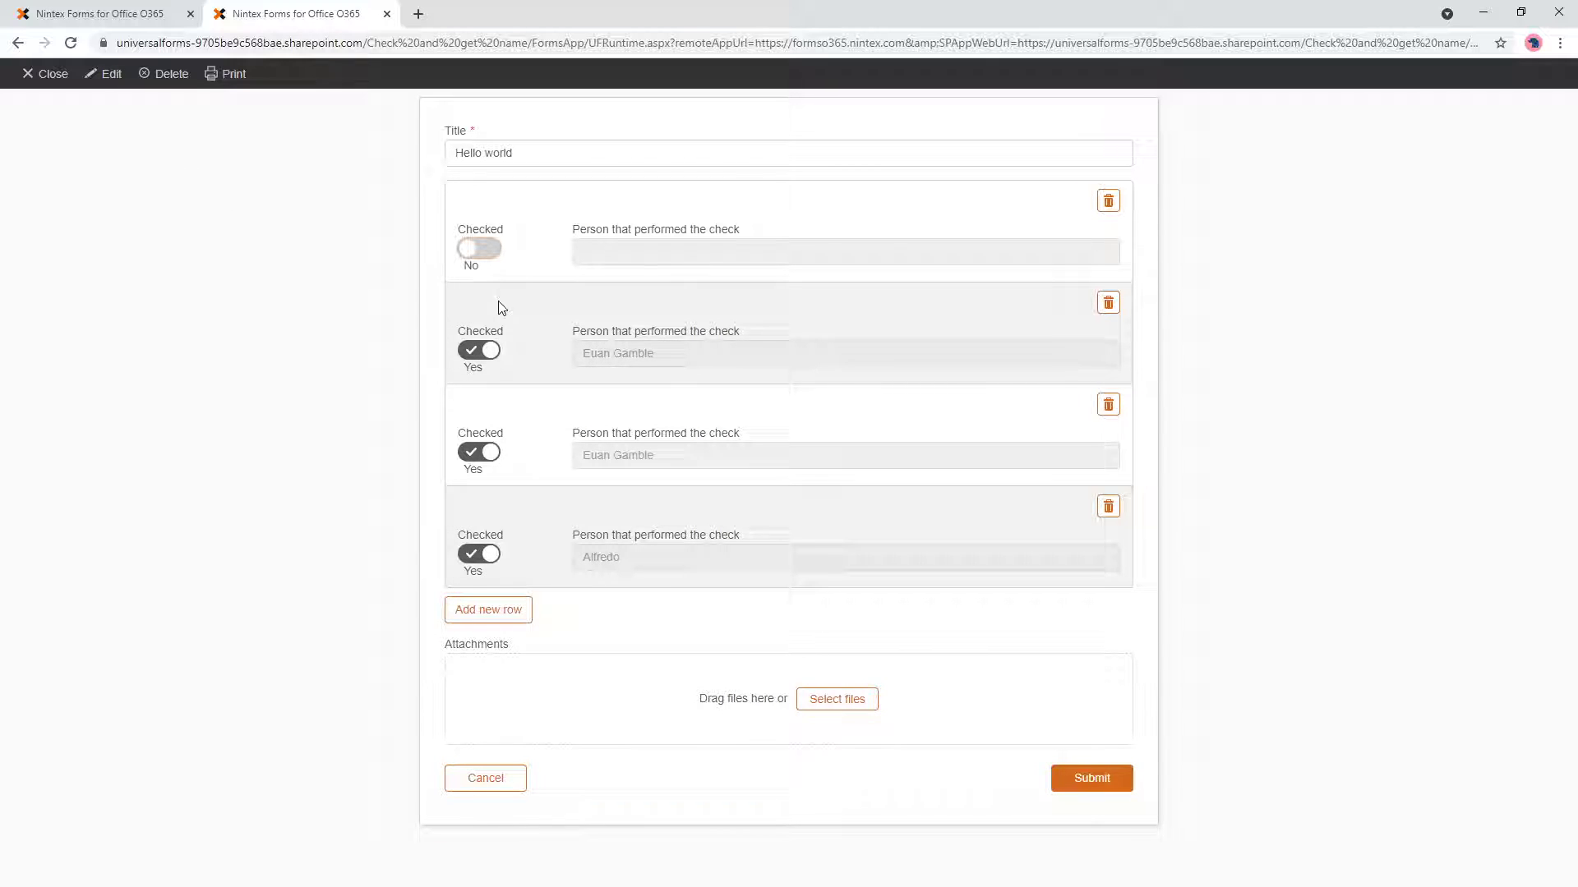
left_click(466, 352)
left_click(477, 451)
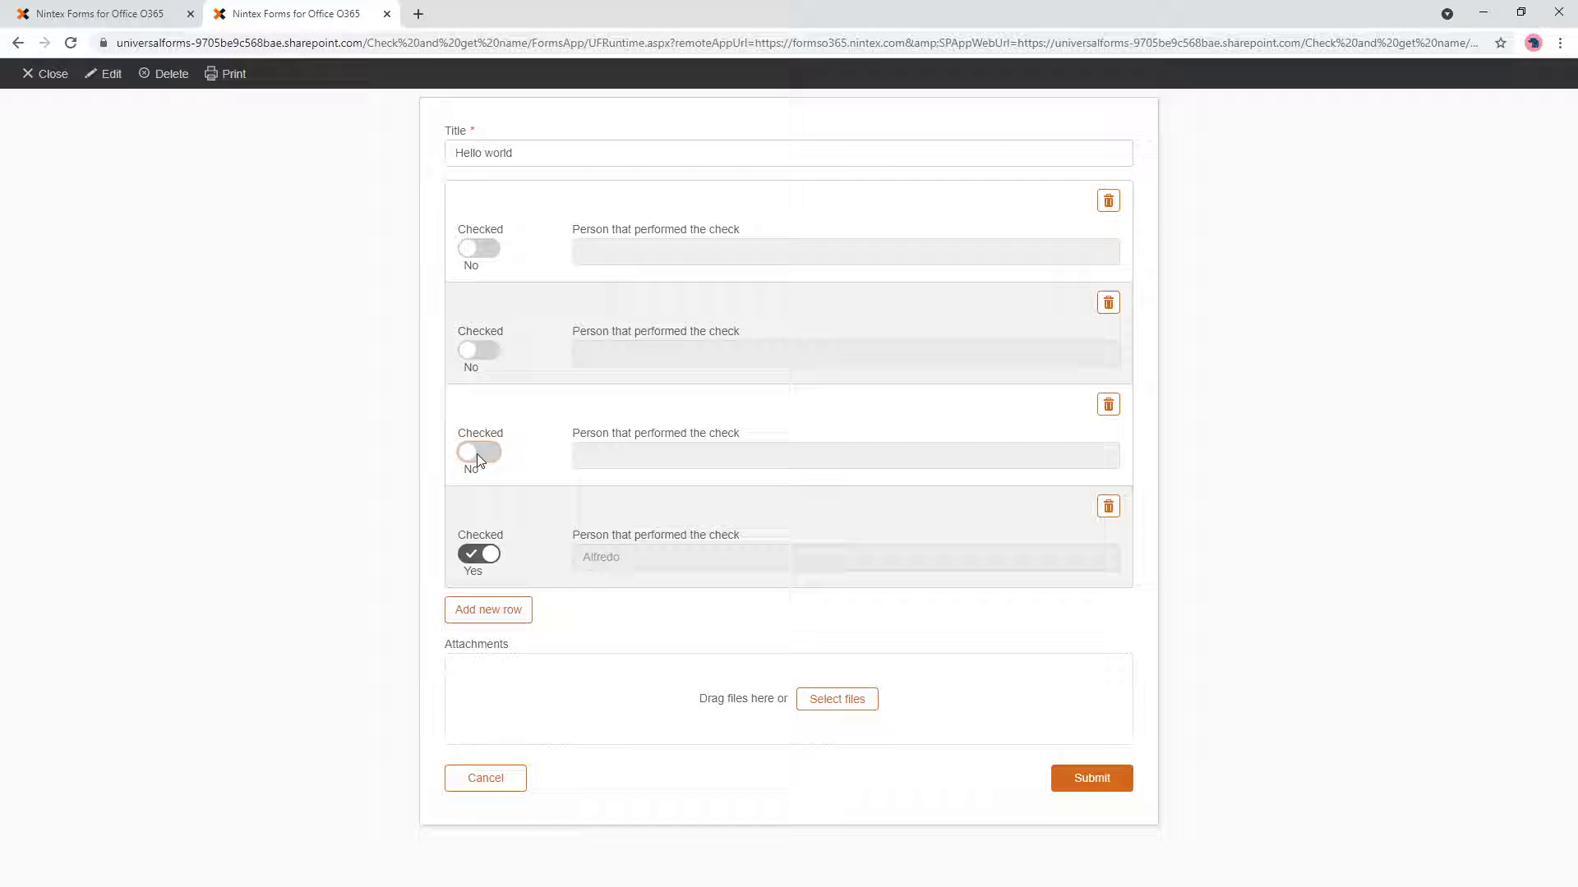
left_click(480, 456)
left_click(483, 354)
left_click(488, 249)
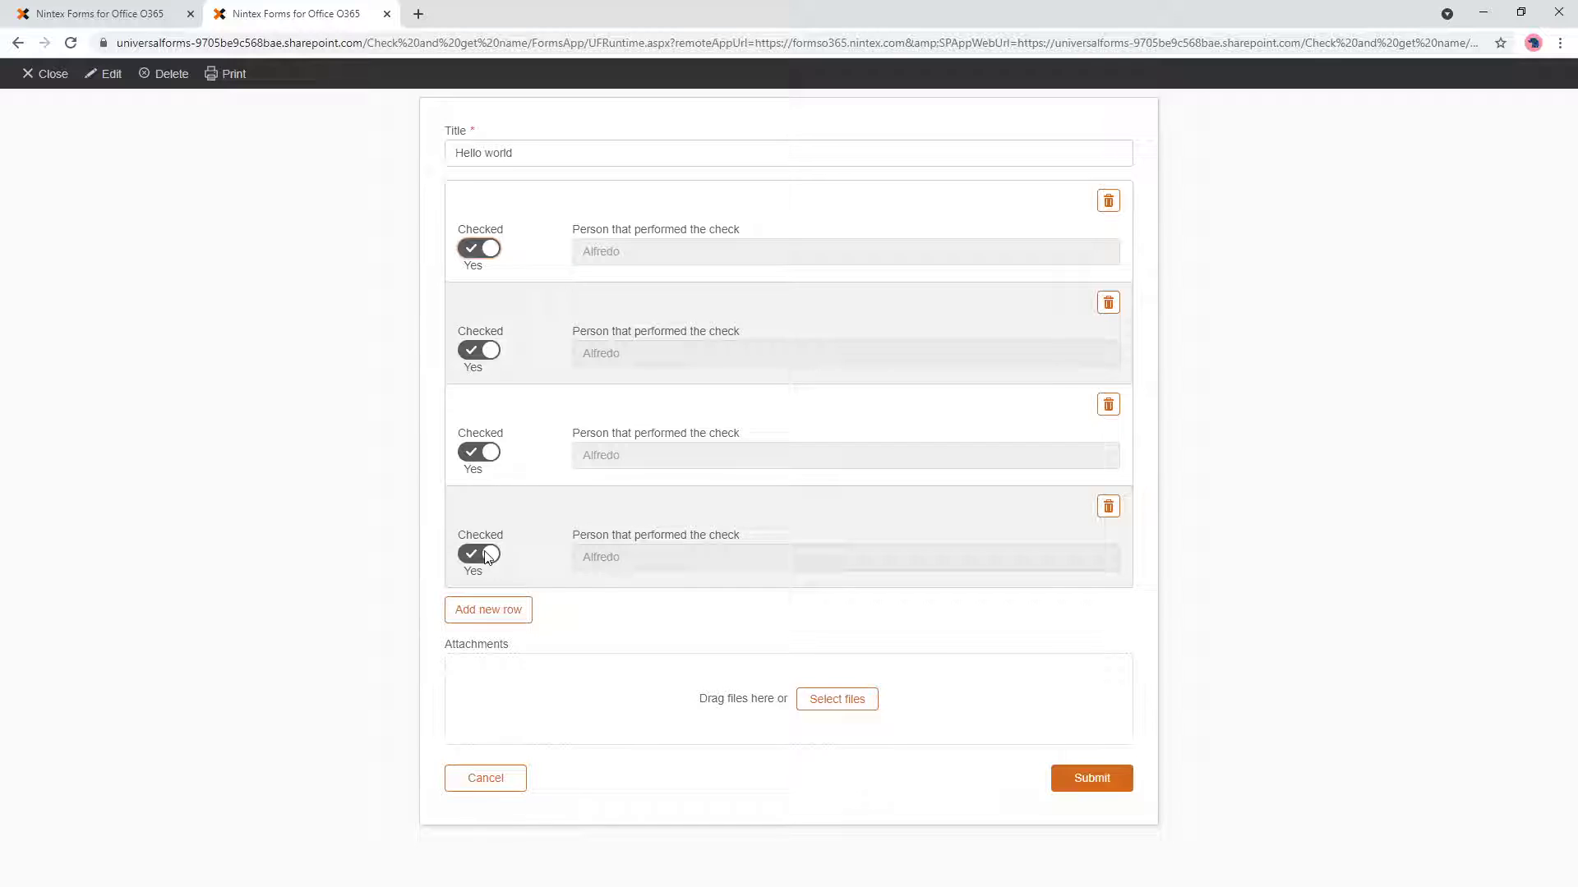
left_click(387, 15)
- Leave the unsaved form, dismiss the confirmation, and load the SharePoint Example list page
left_click(866, 134)
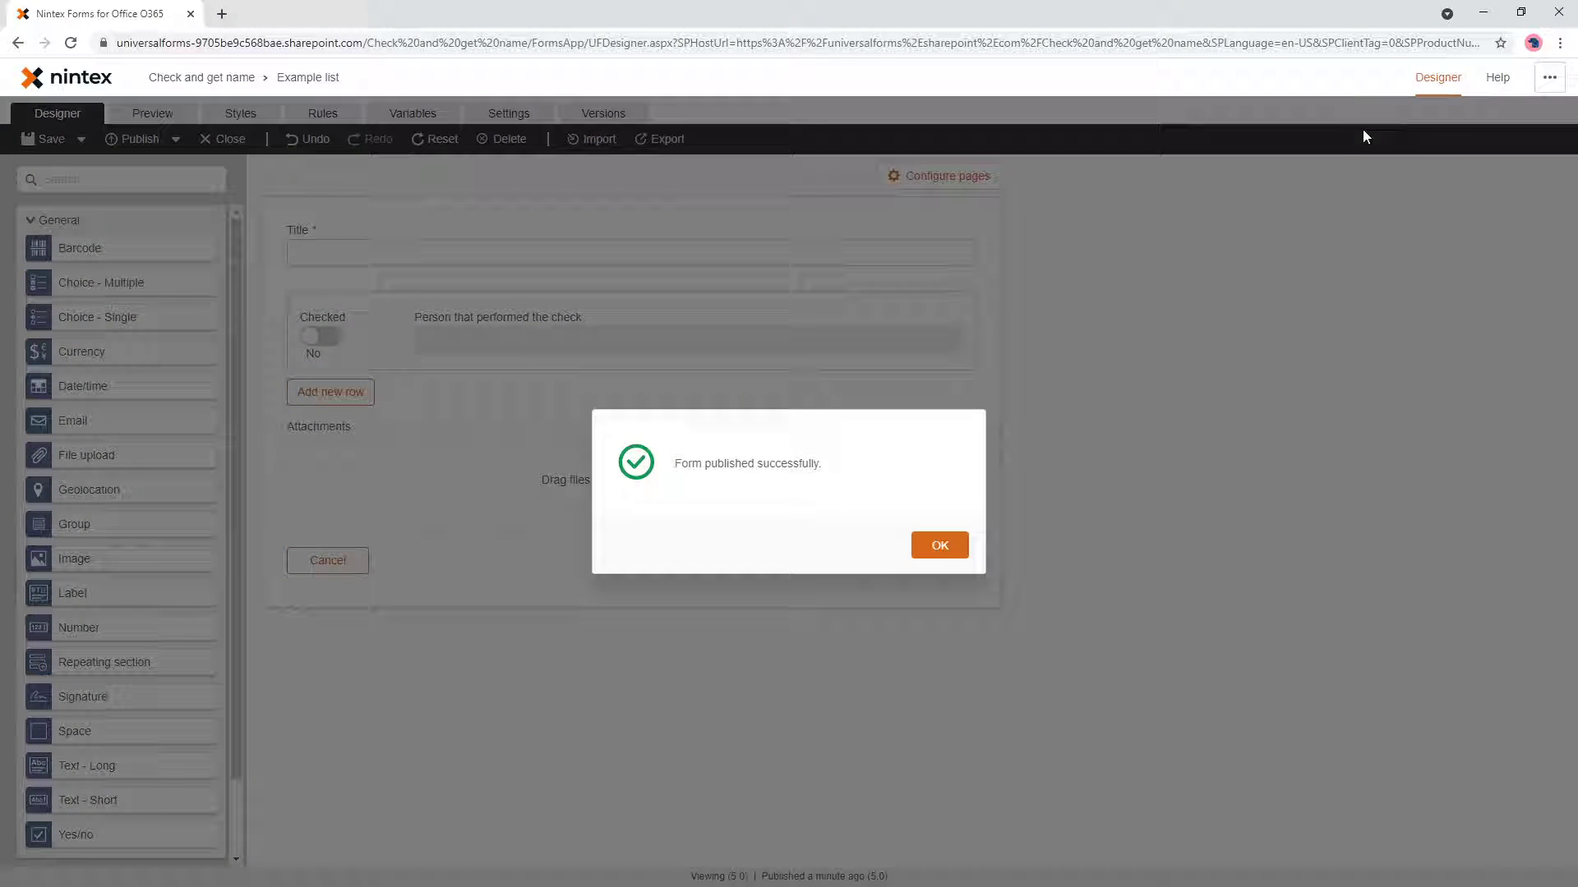
left_click(939, 545)
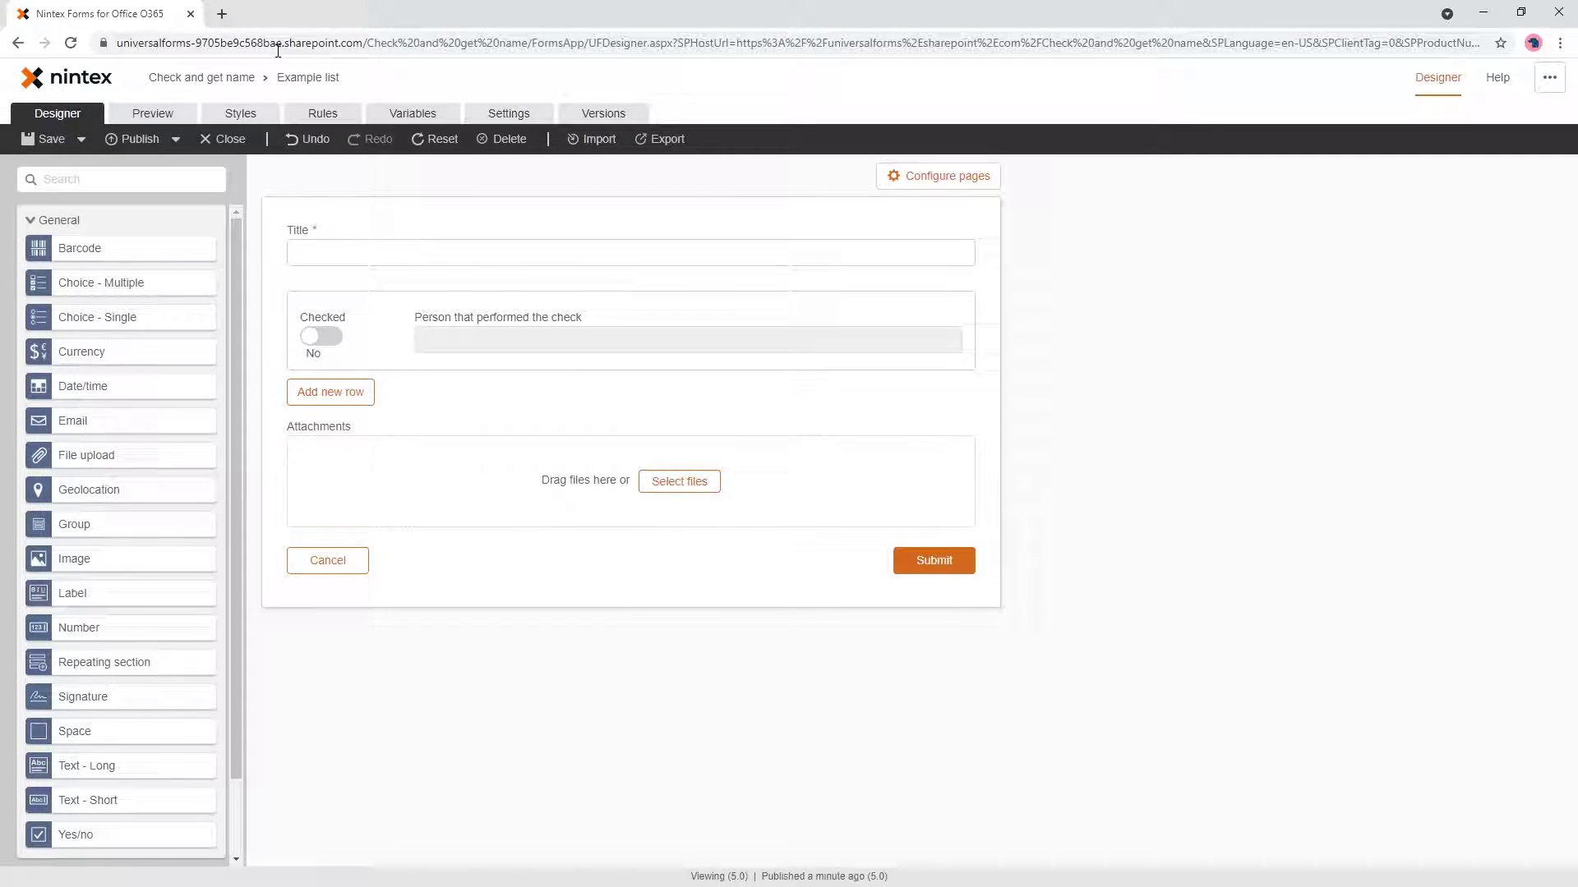
left_click(287, 45)
type("https://universalforms.sharepoint.com/Check%20and%20get%20name/Lists/Example%20list/AllItems.aspx")
key("Return")
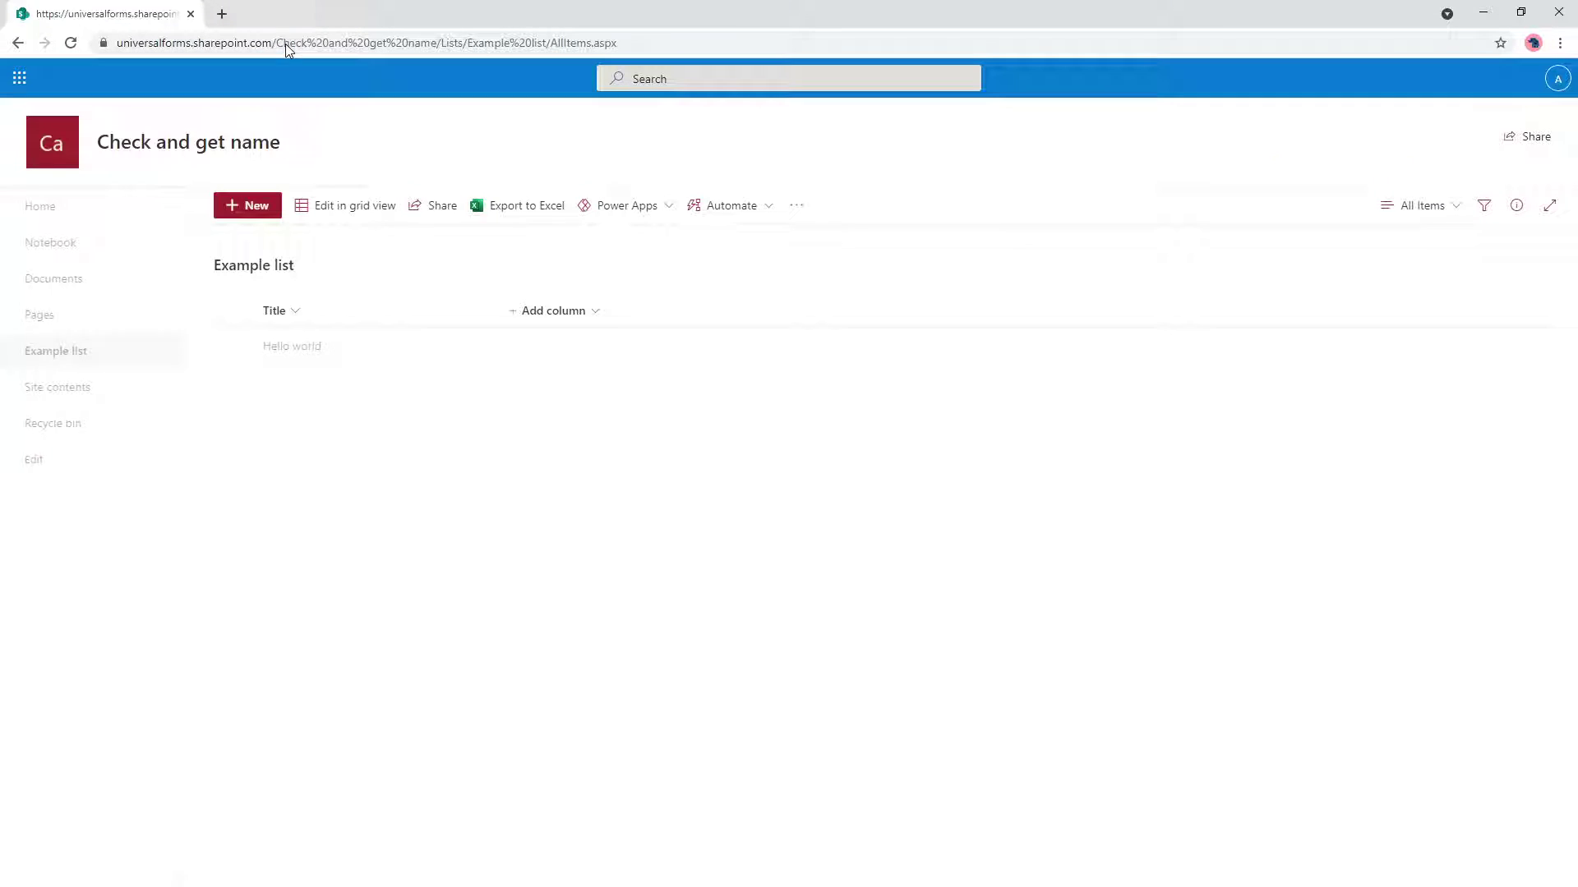
- Sign out of SharePoint and sign back in with a different account
left_click(1555, 79)
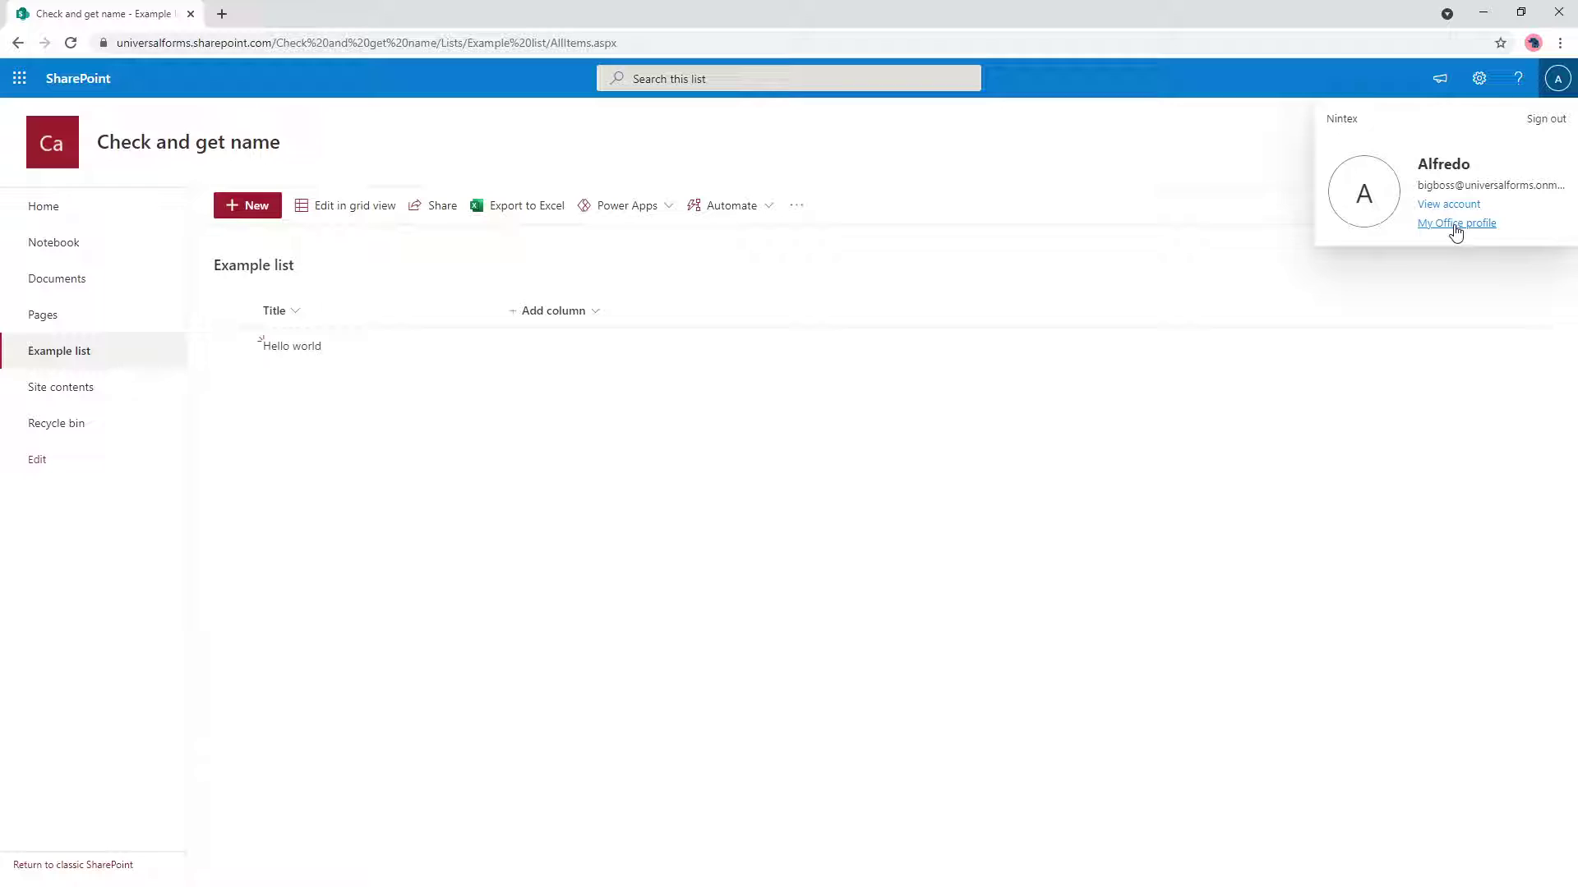
left_click(1536, 124)
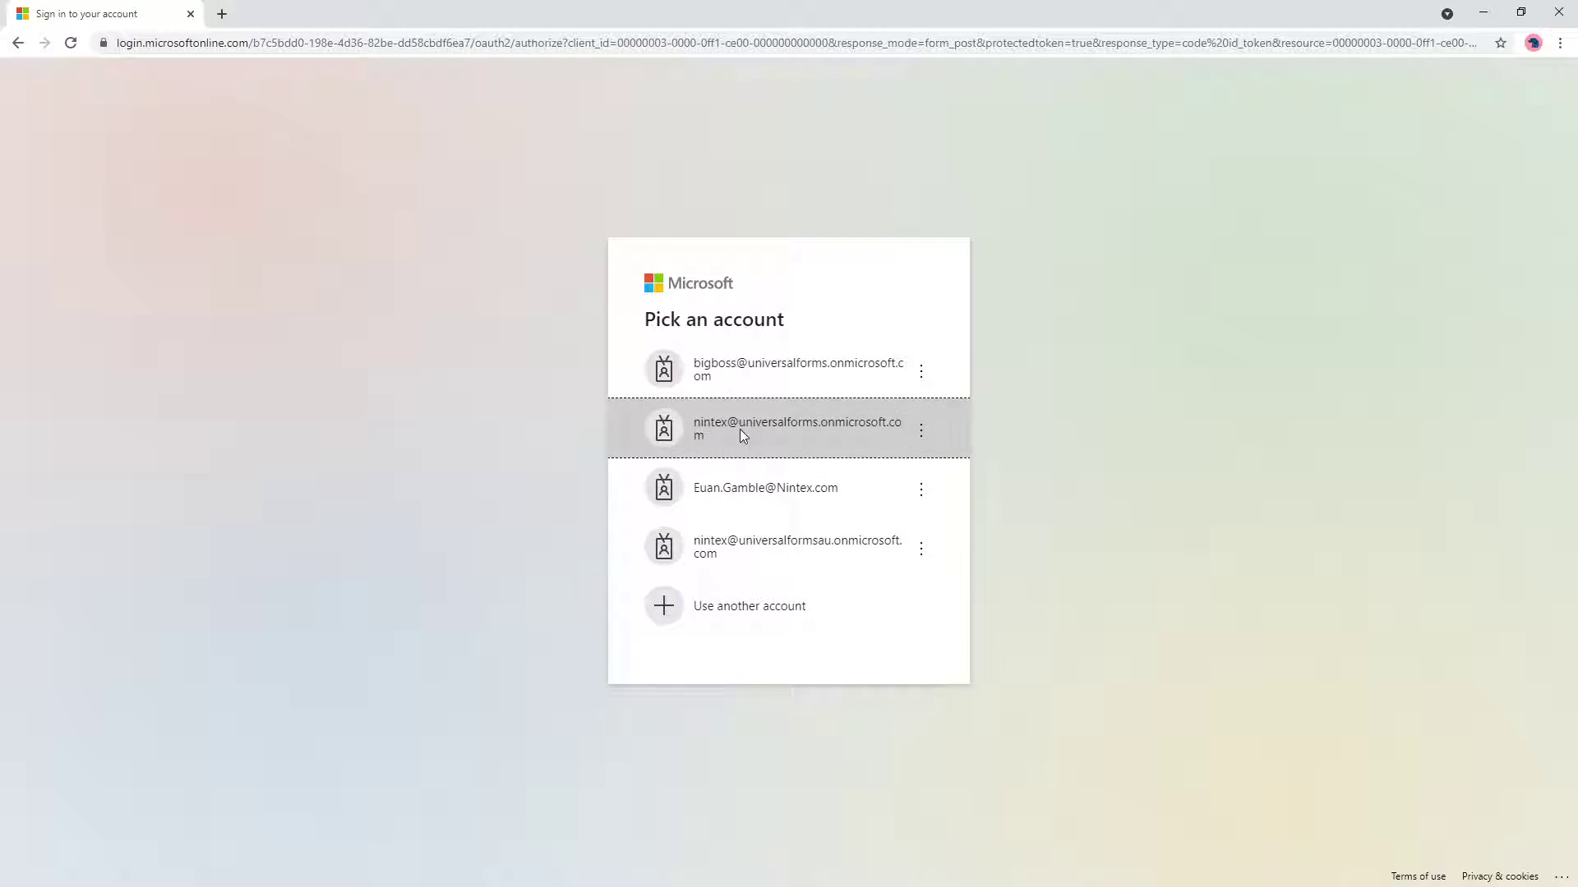
left_click(893, 549)
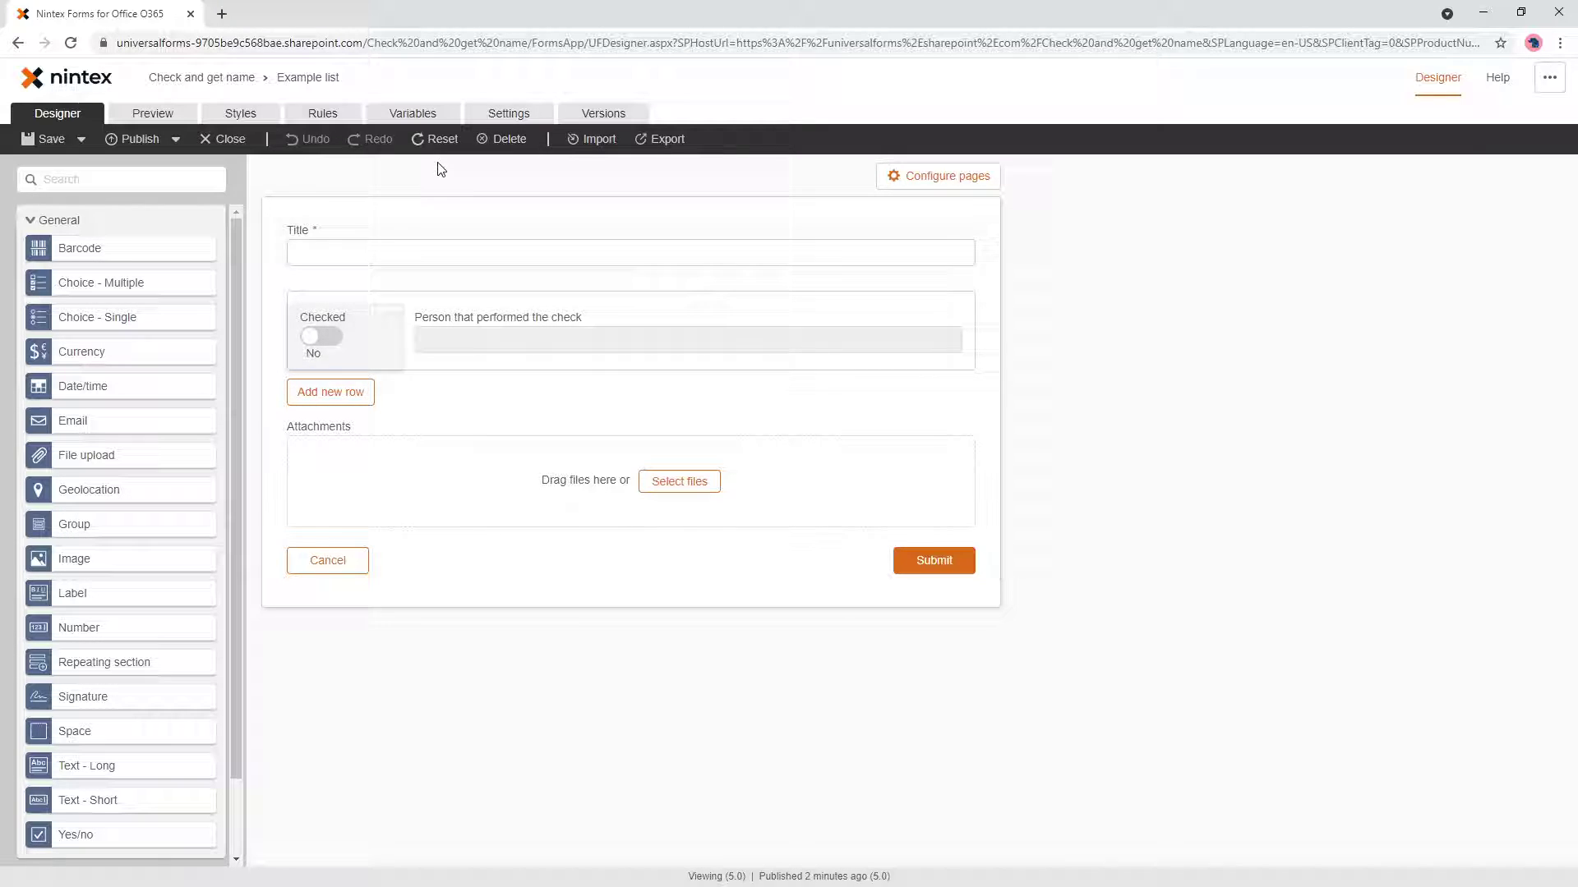
- Start the 'Disable checkbox if not equal field' rule on Repeating section 1 with condition Checked Is Yes
left_click(325, 115)
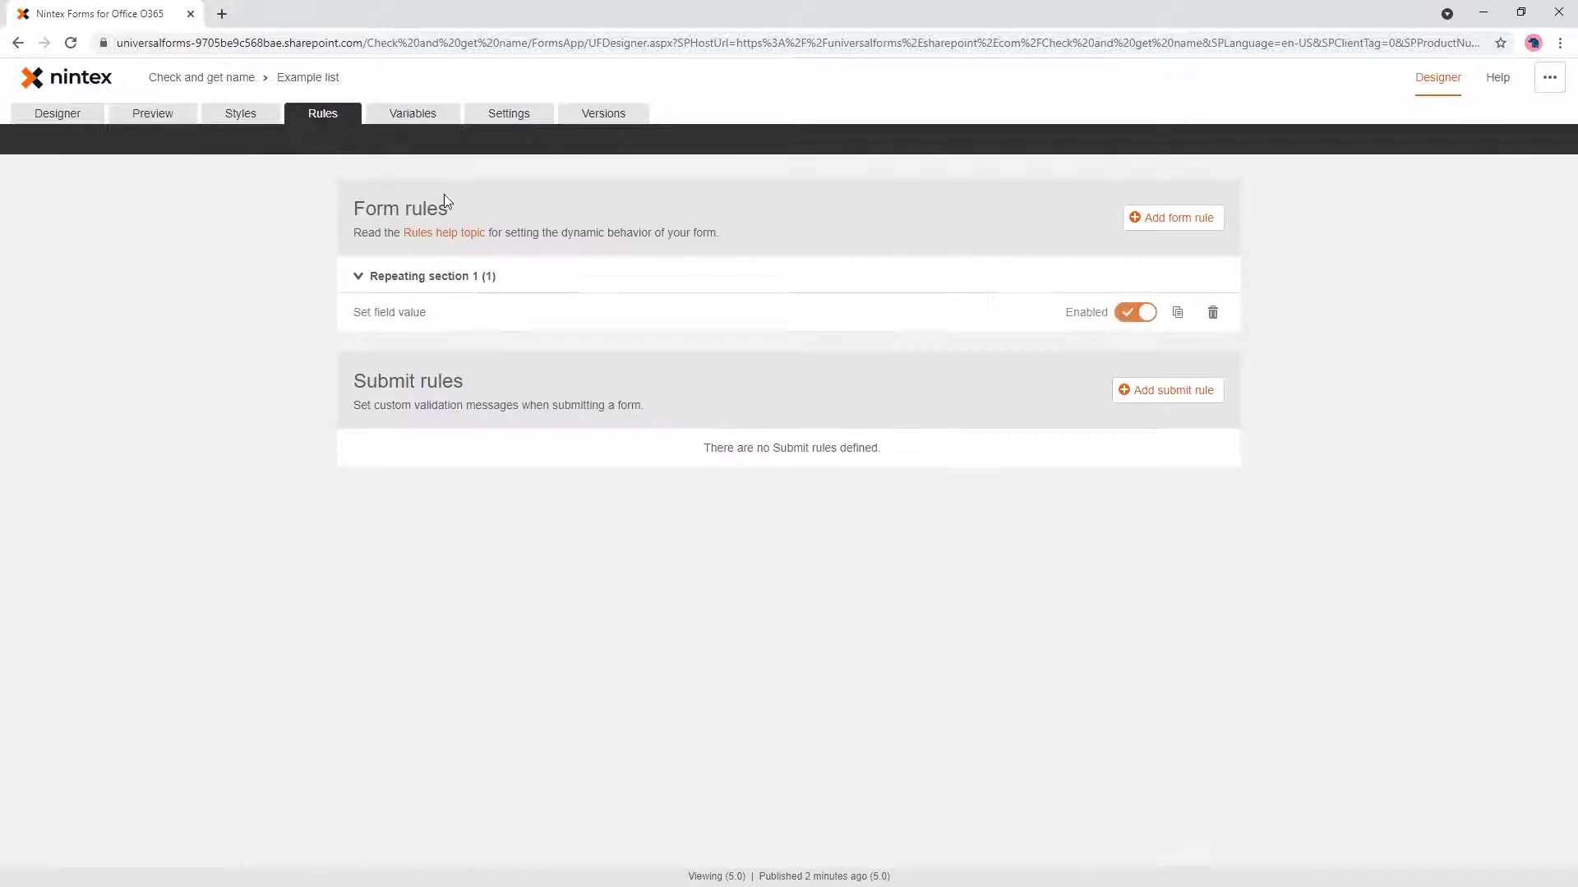
left_click(1164, 222)
left_click(611, 287)
left_click(515, 337)
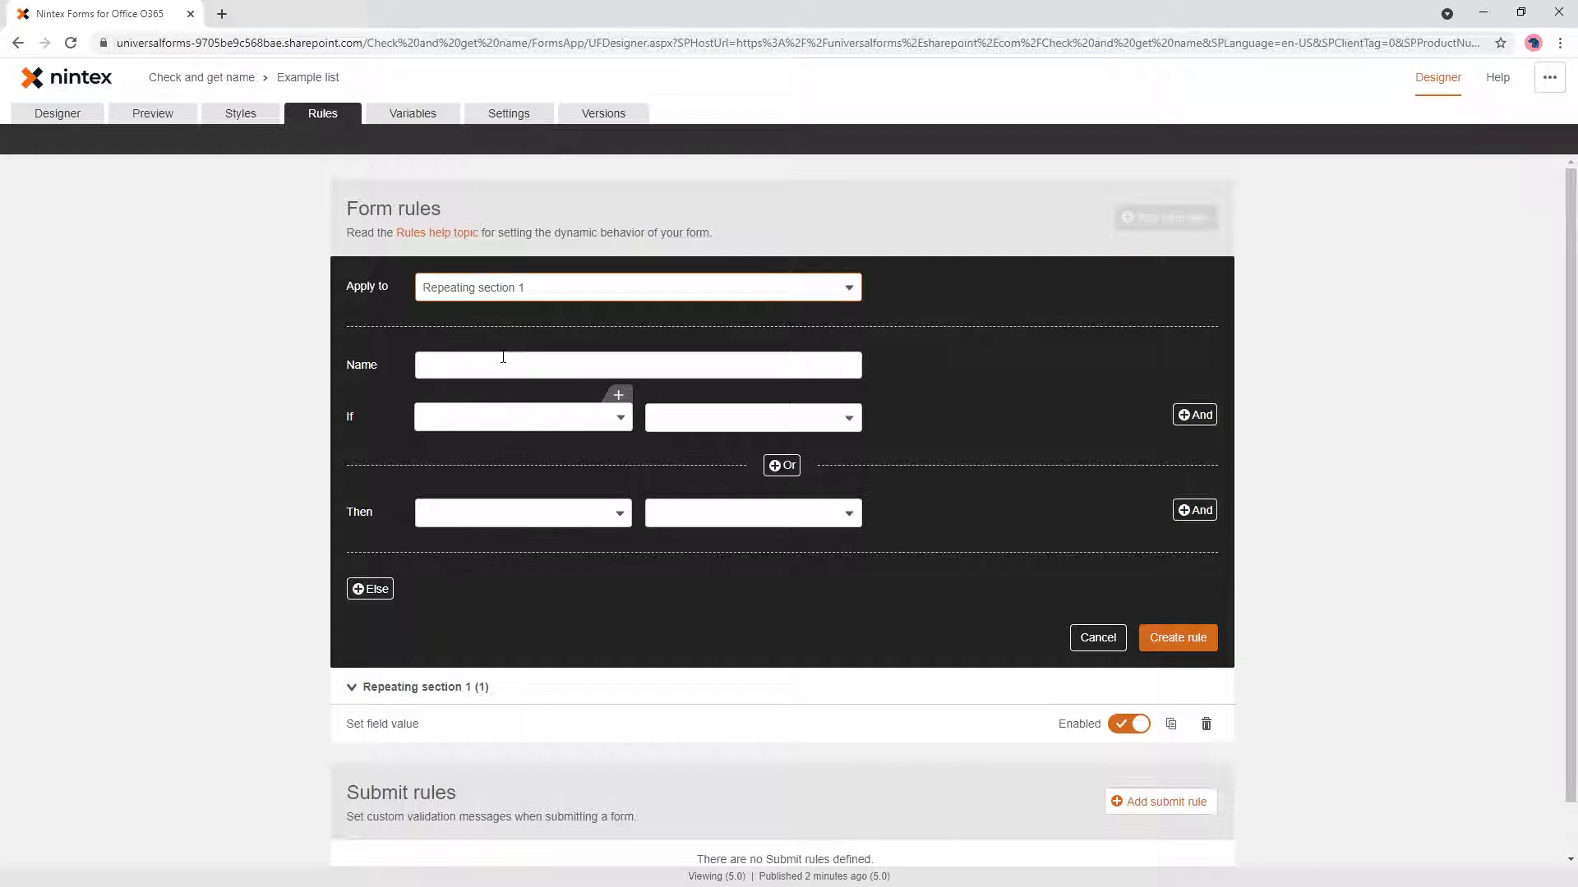
left_click(493, 368)
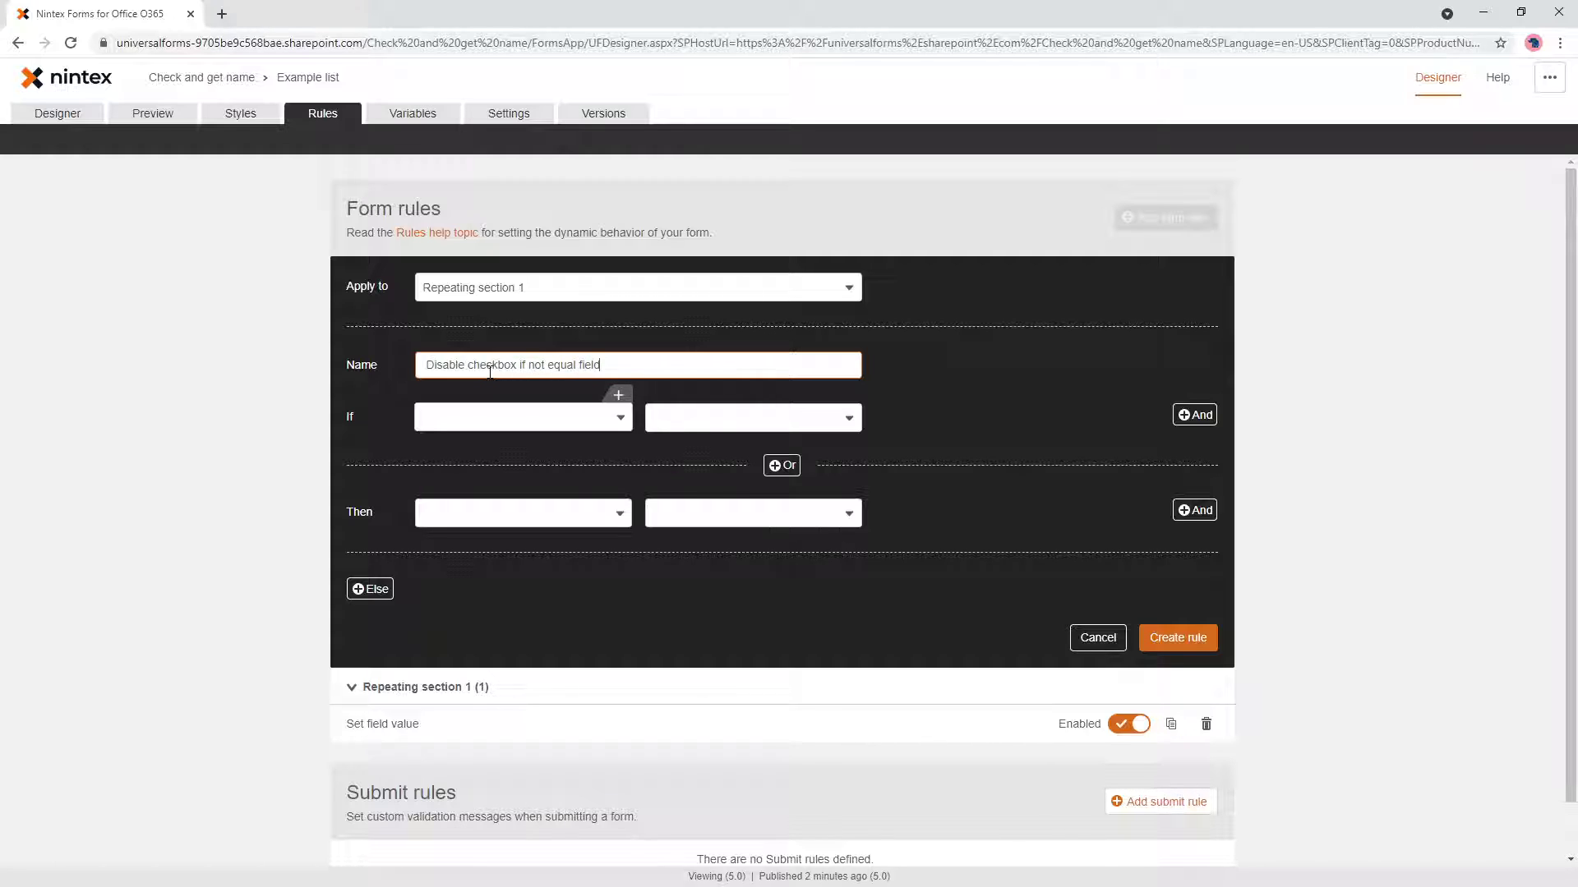
left_click(516, 427)
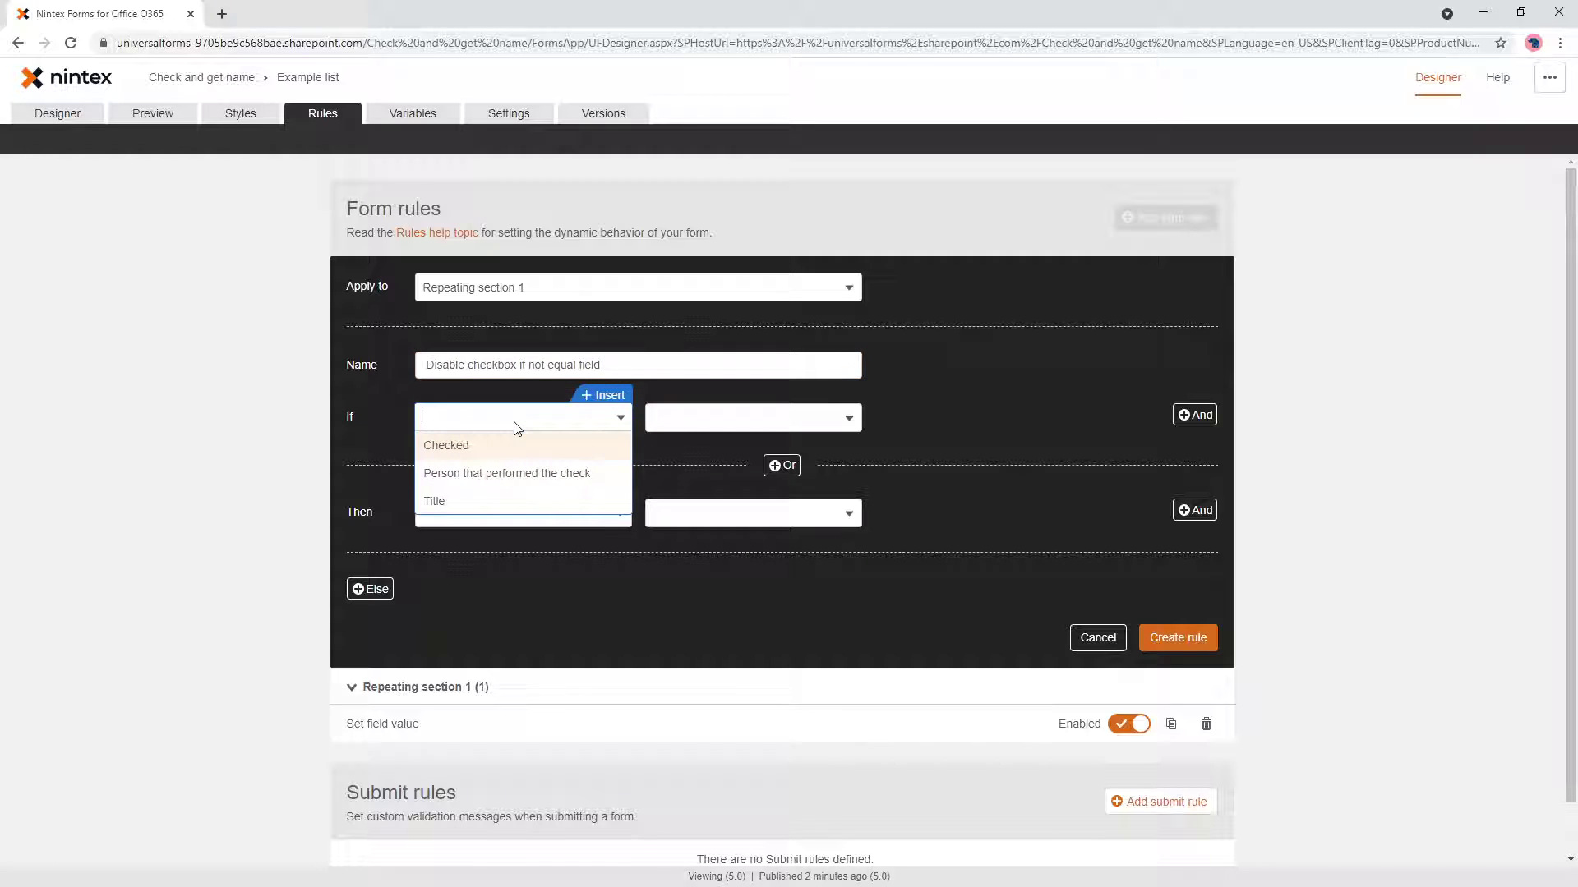
left_click(466, 453)
left_click(687, 420)
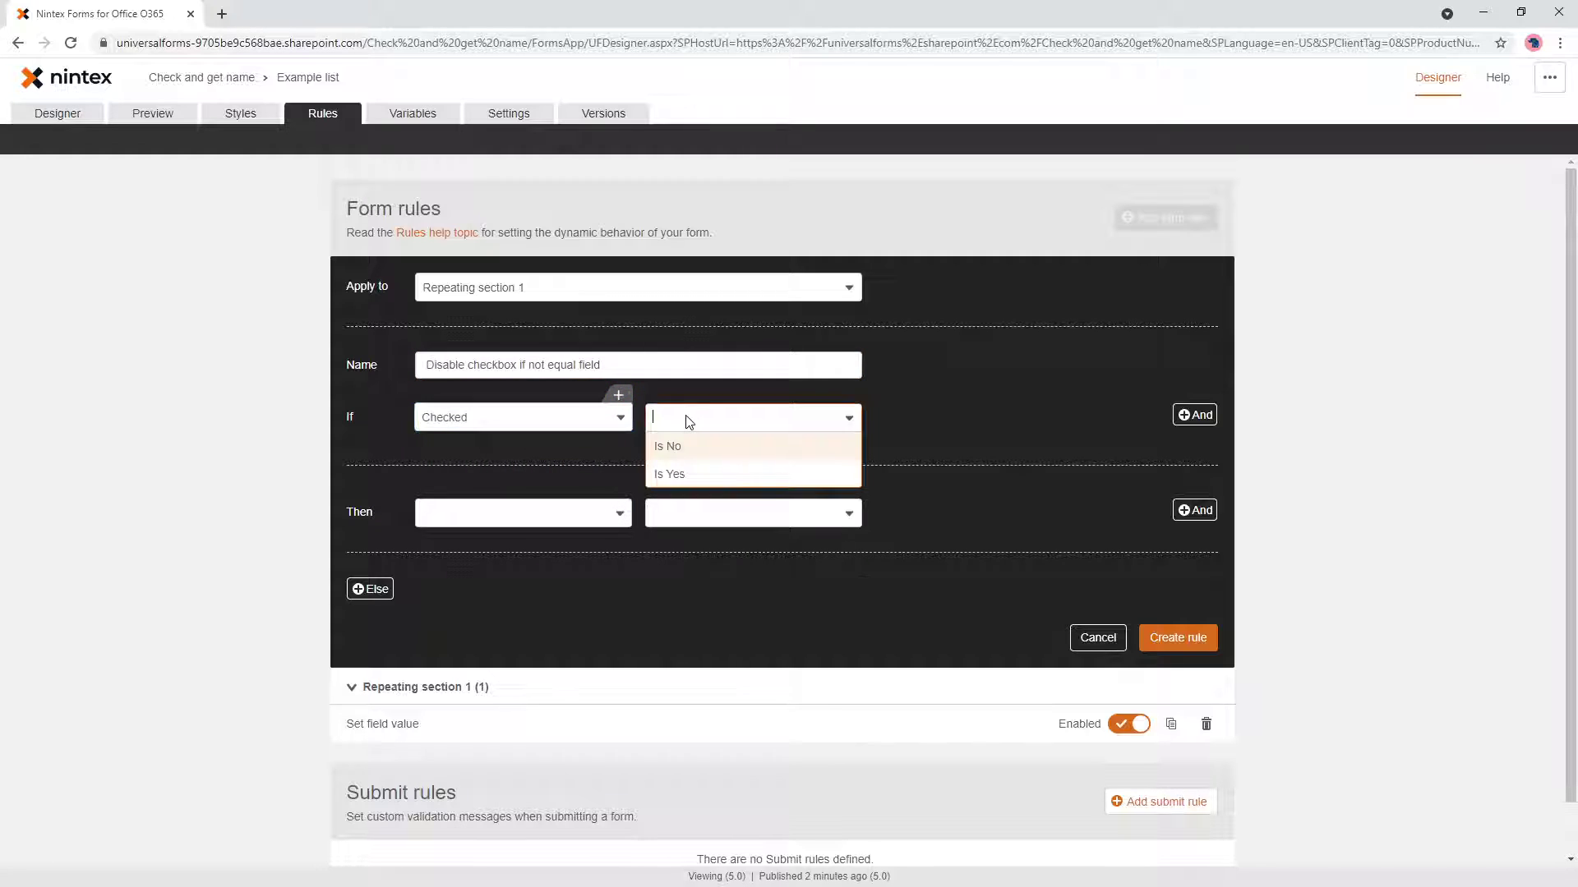
left_click(701, 475)
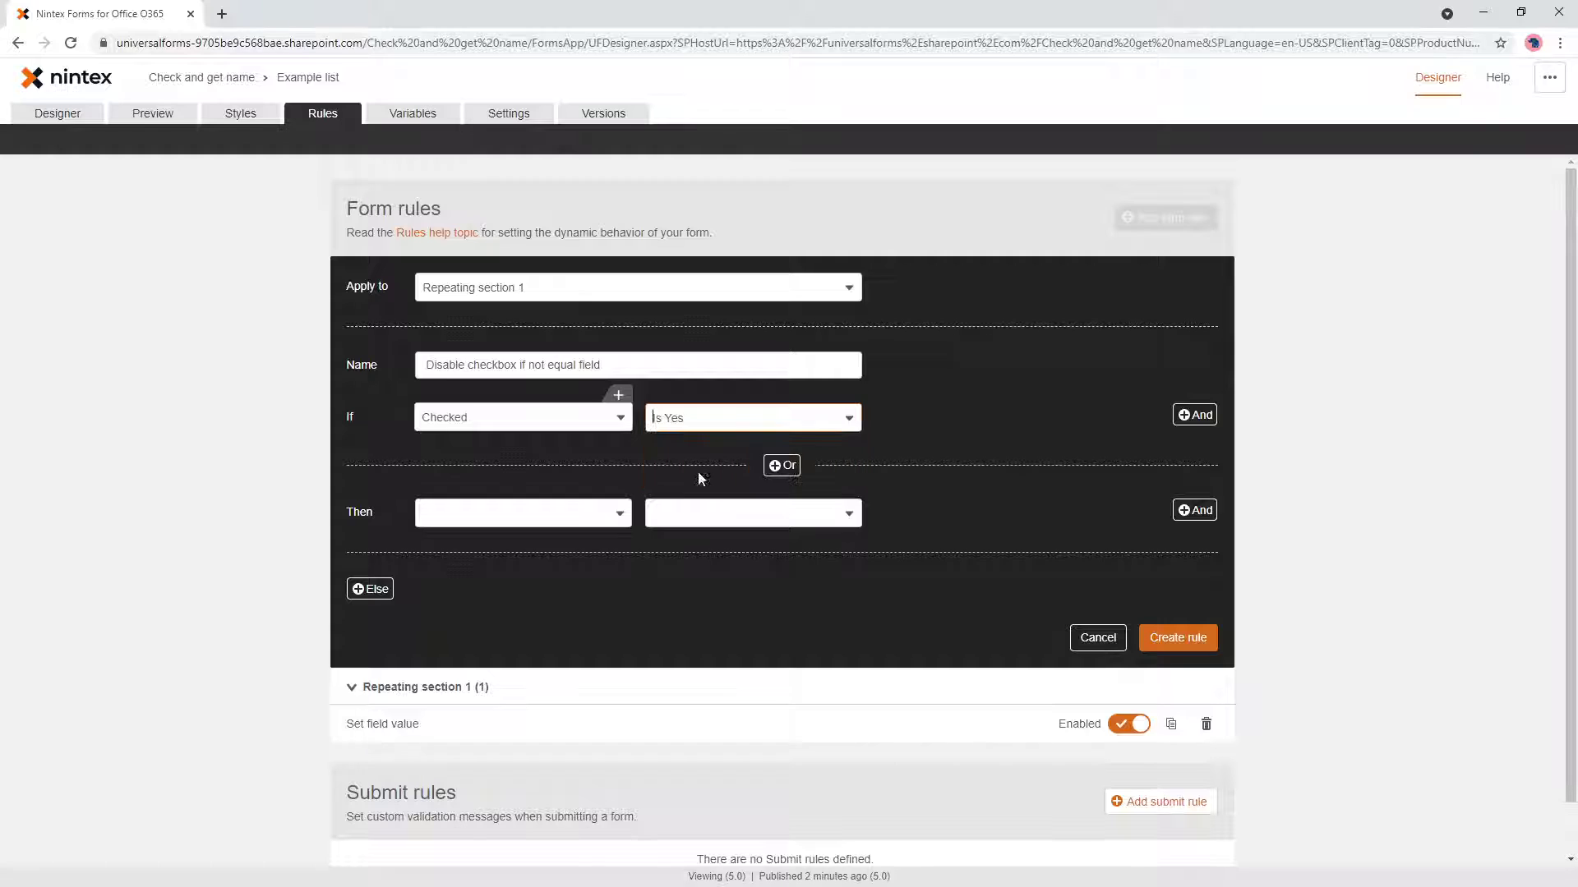
- Add an AND condition: Person that performed the check equals Current user display name
left_click(1196, 415)
left_click(564, 470)
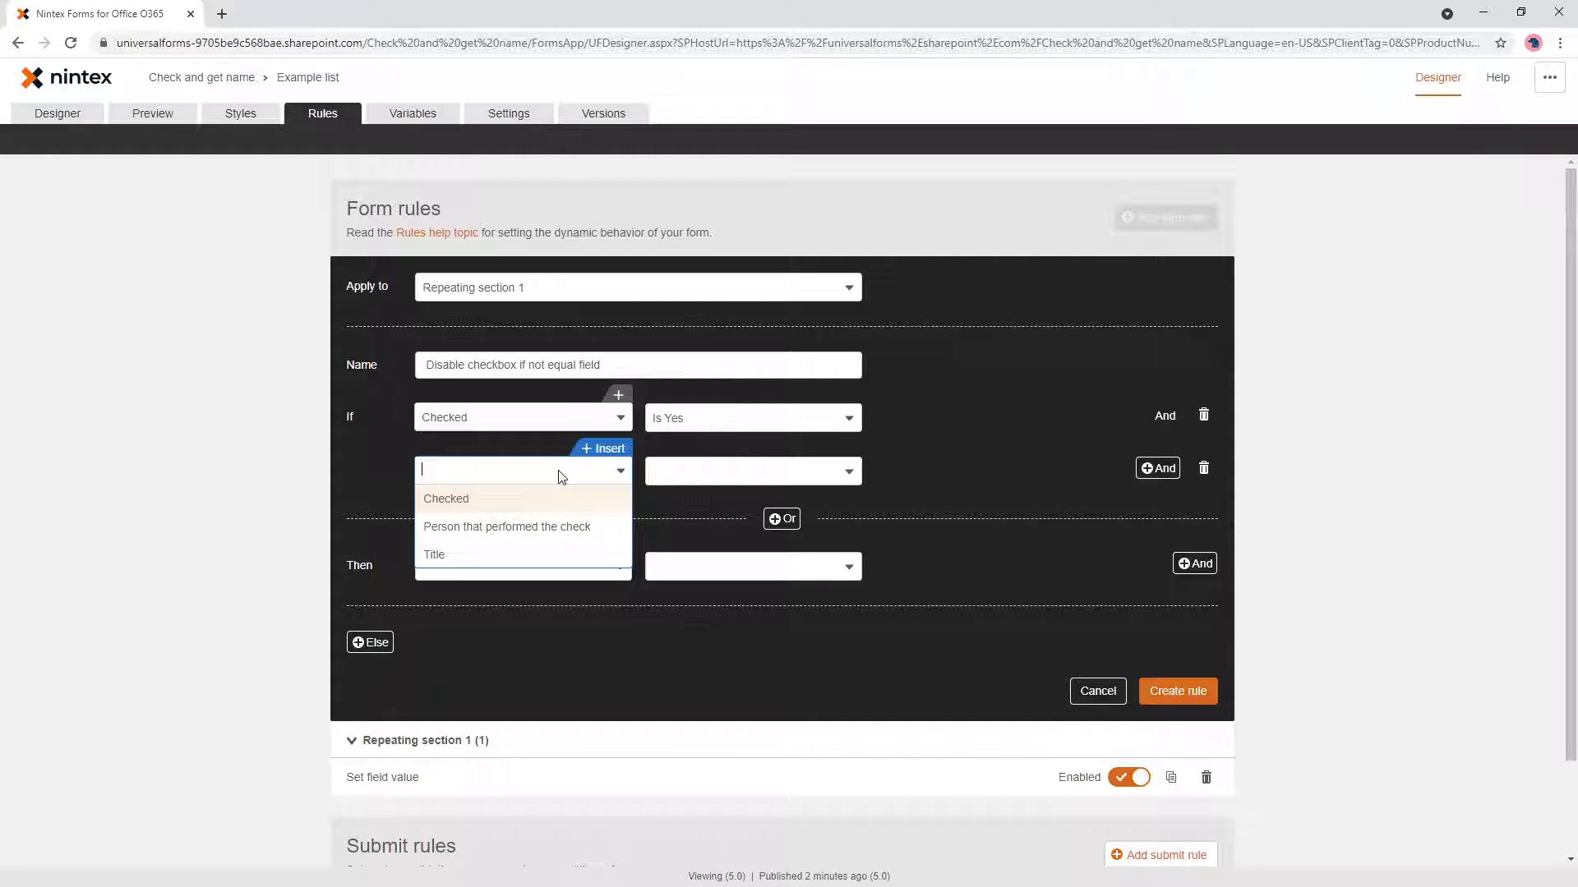
left_click(544, 532)
left_click(711, 475)
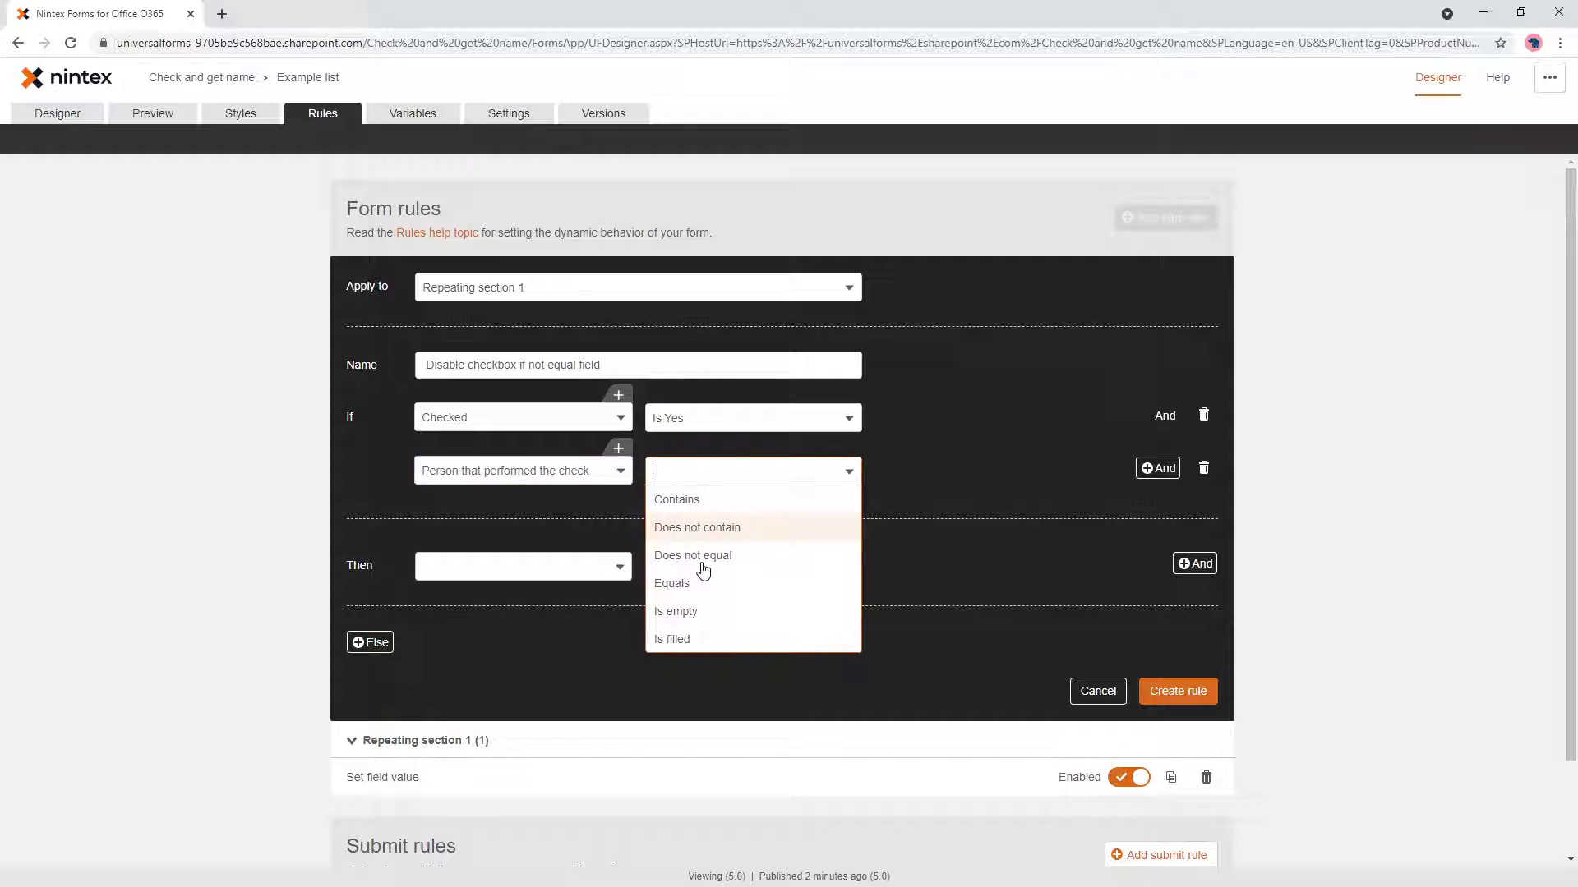
left_click(706, 581)
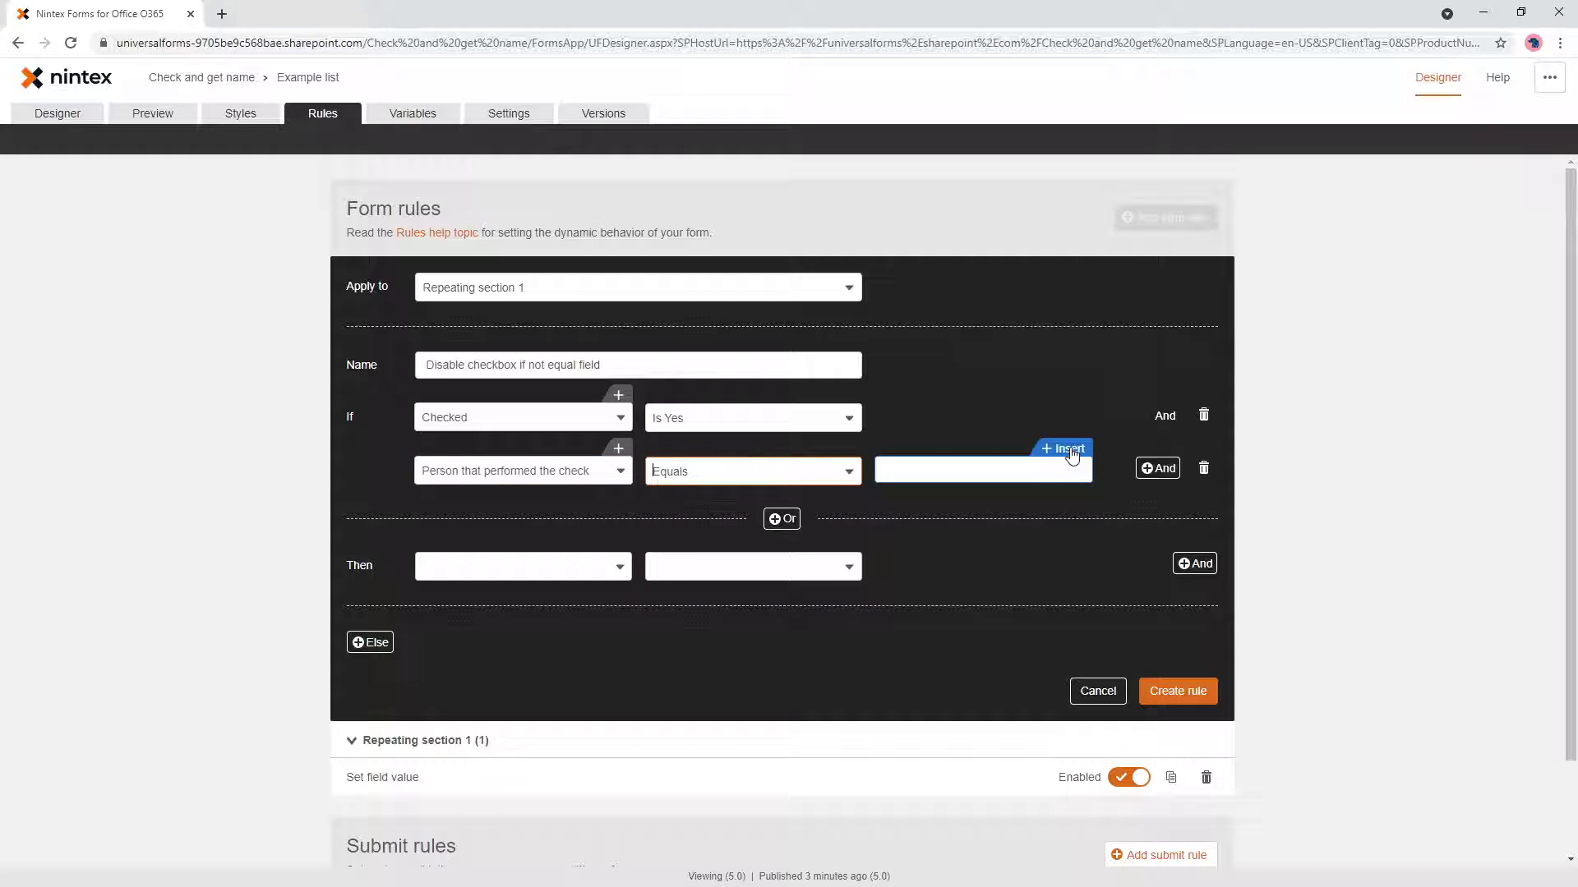
left_click(1074, 455)
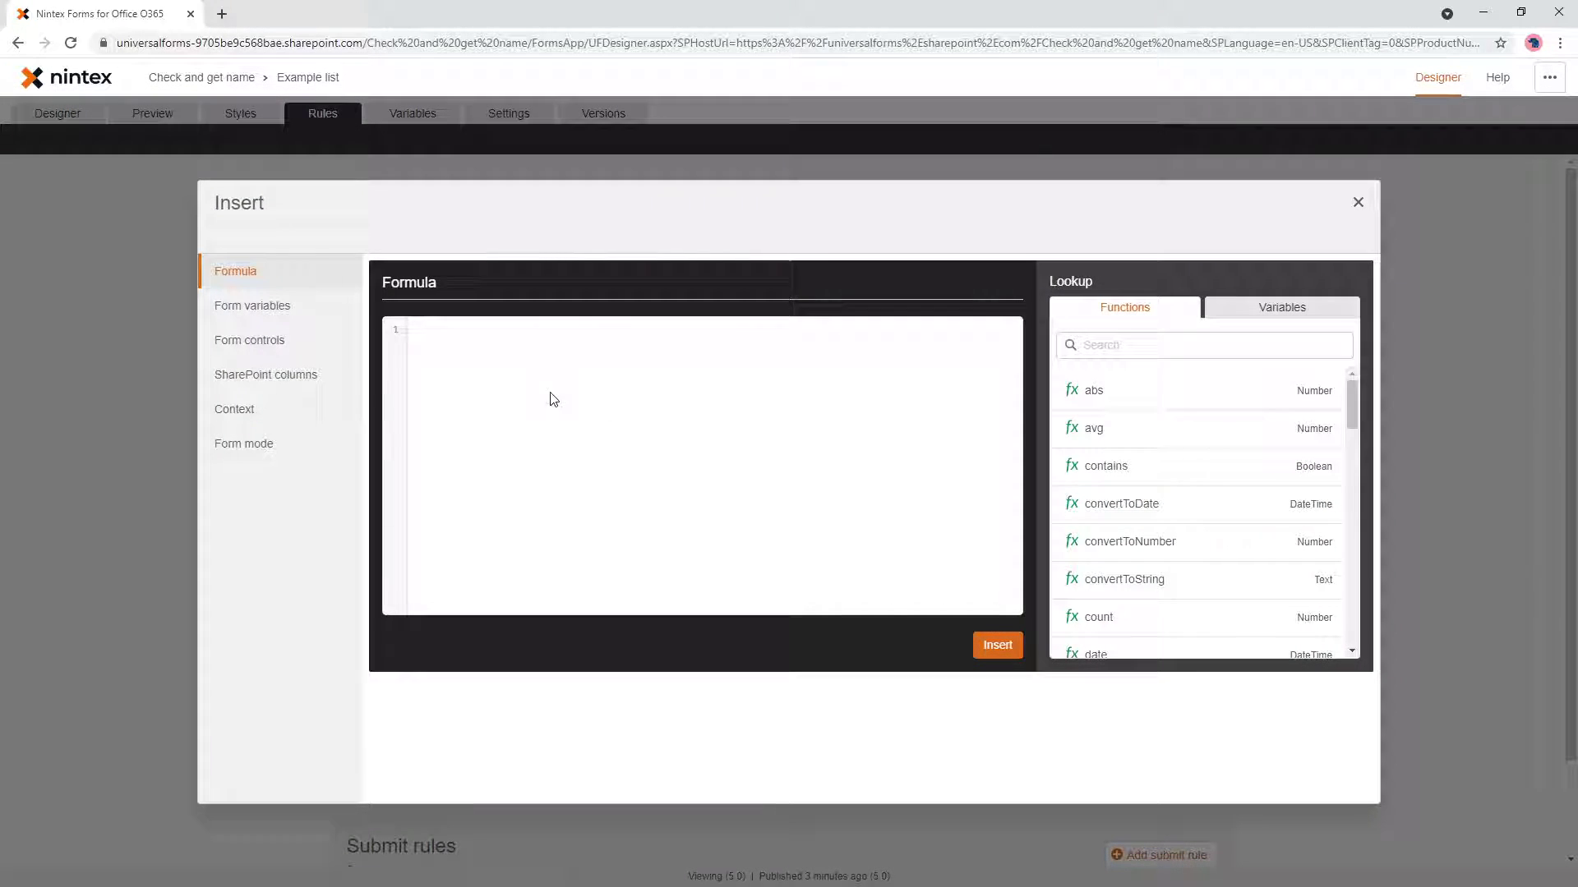
left_click(338, 413)
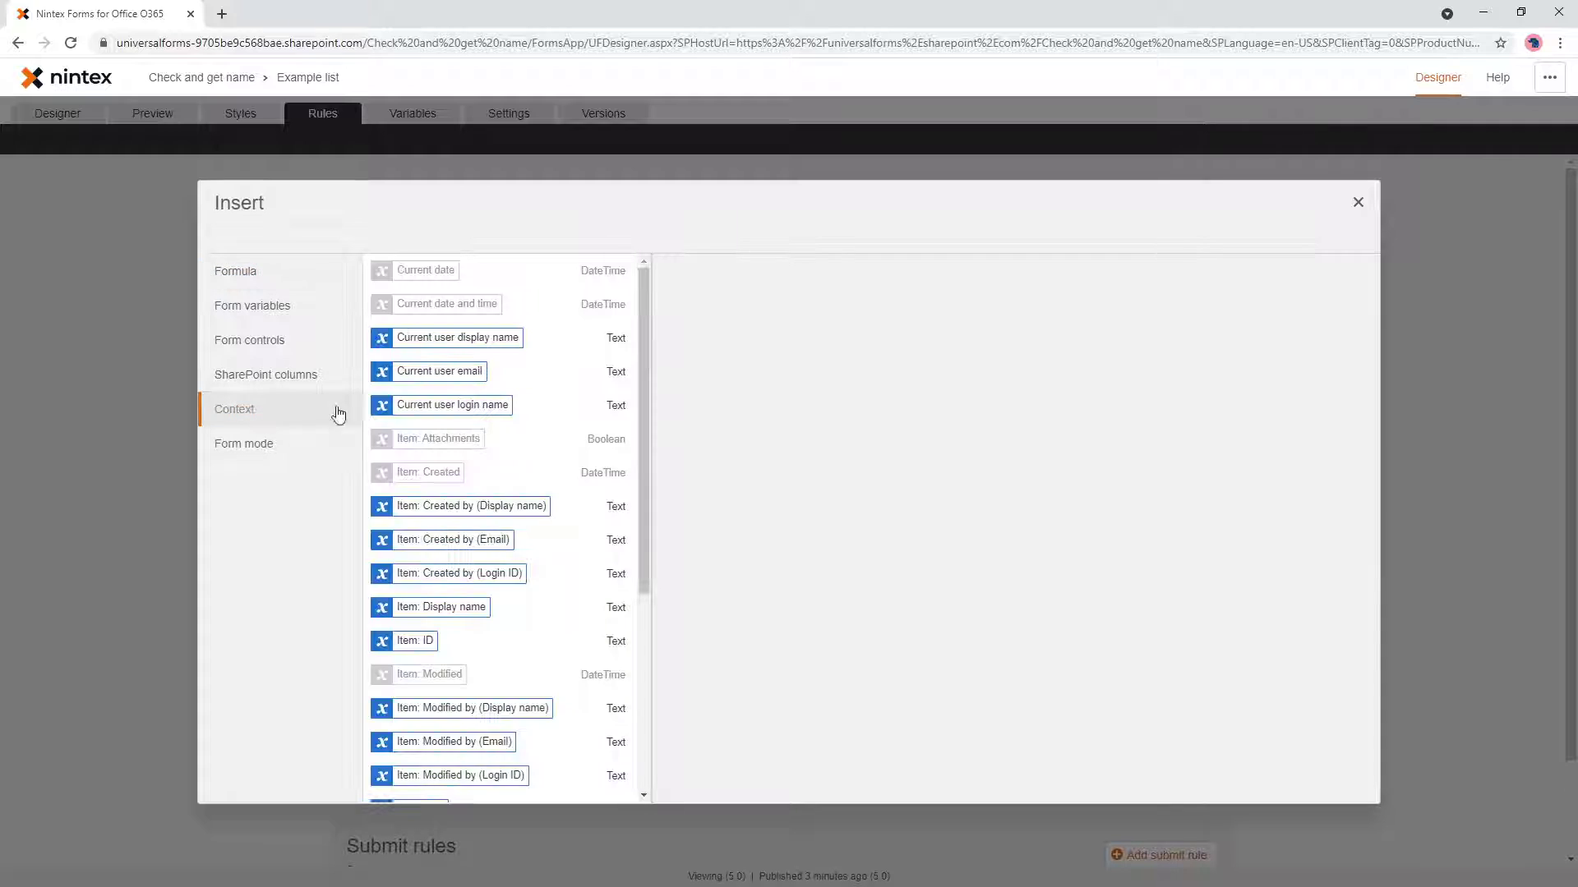
left_click(491, 338)
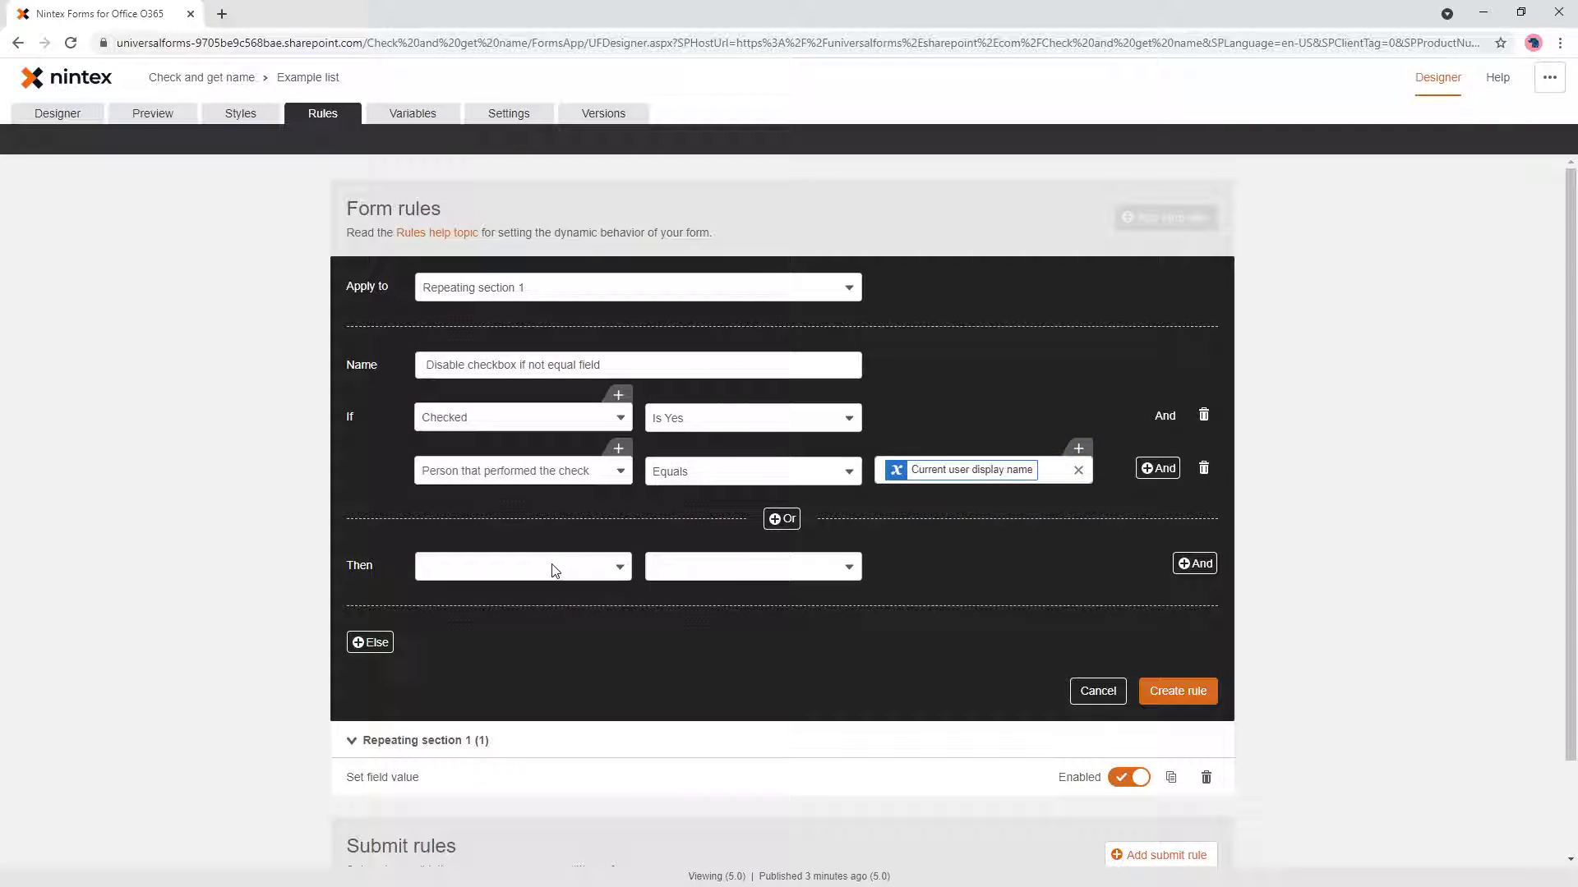
- Set the Then action to make Checked Read-only No
left_click(552, 570)
left_click(530, 603)
left_click(698, 569)
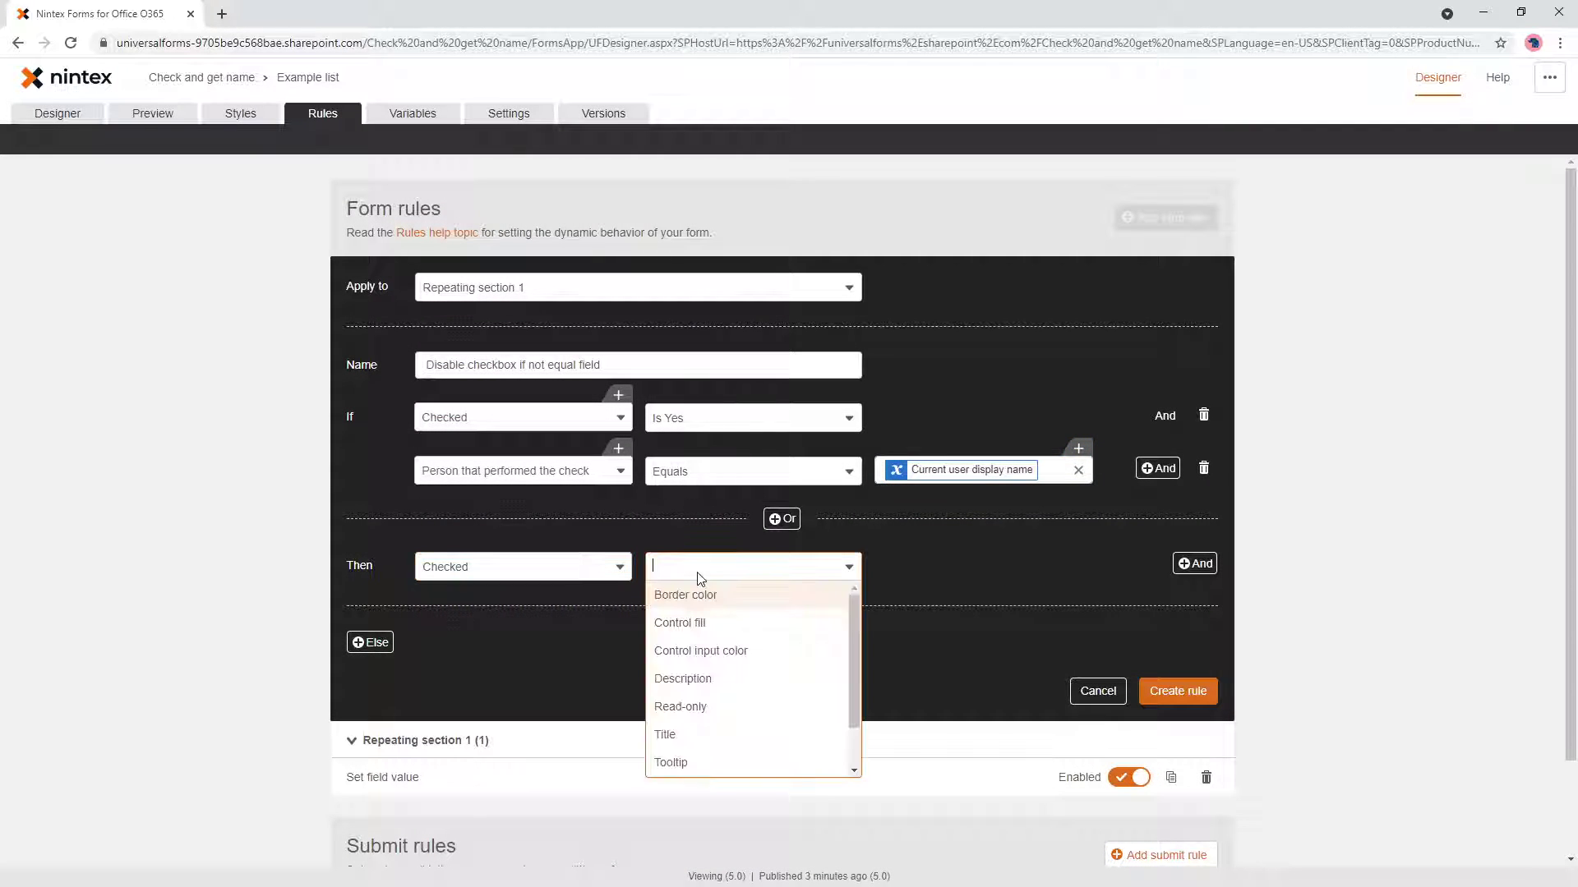
left_click(697, 707)
- Add an Else action making Checked Read-only Yes
left_click(370, 643)
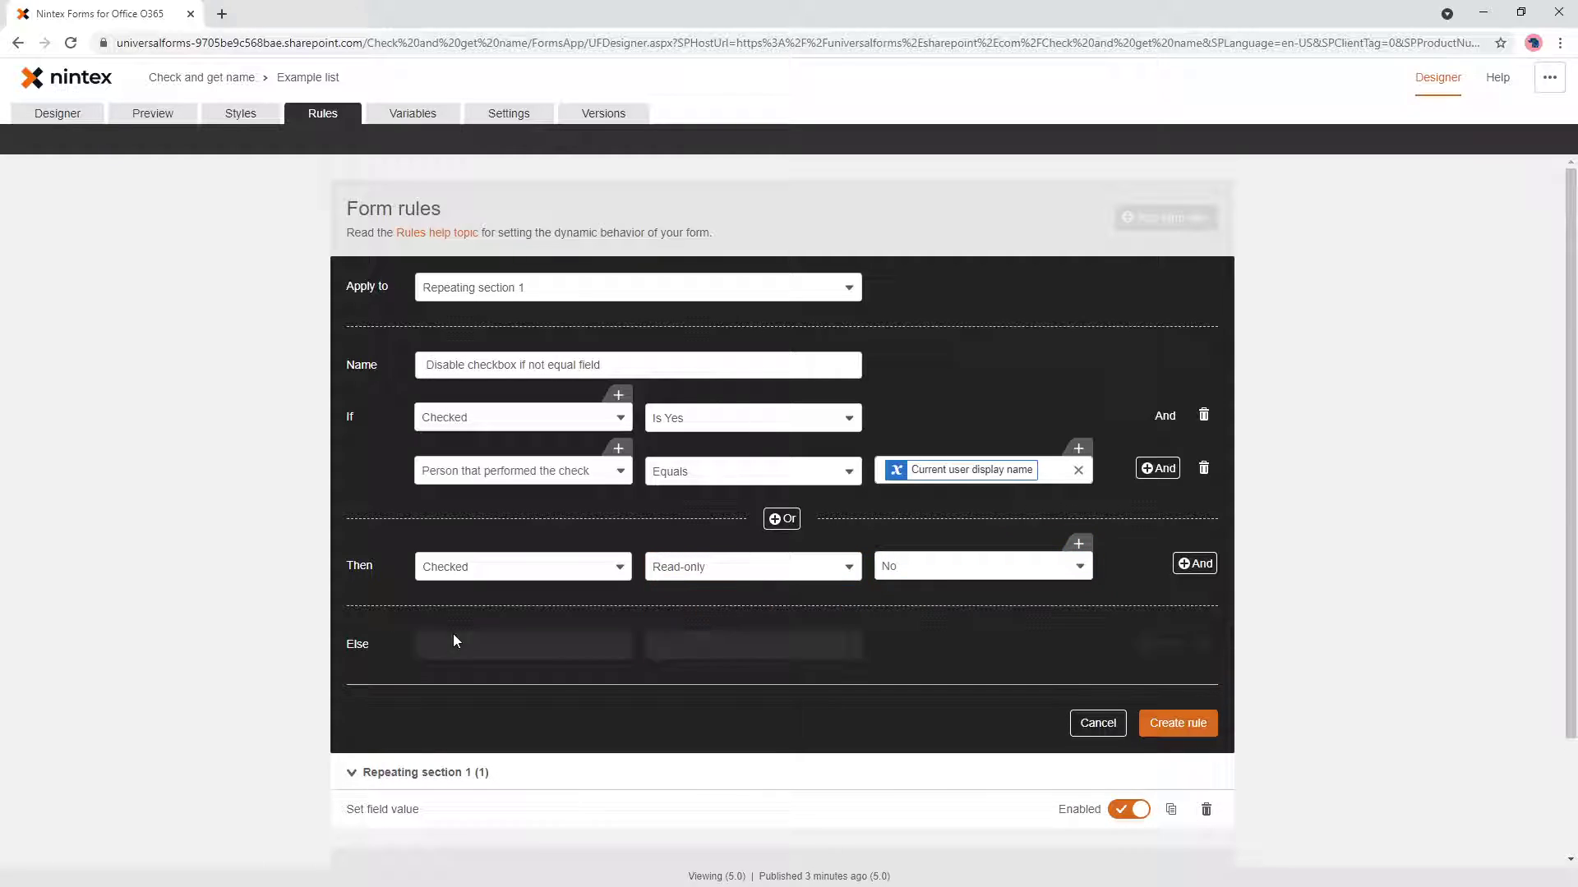
left_click(472, 646)
left_click(433, 675)
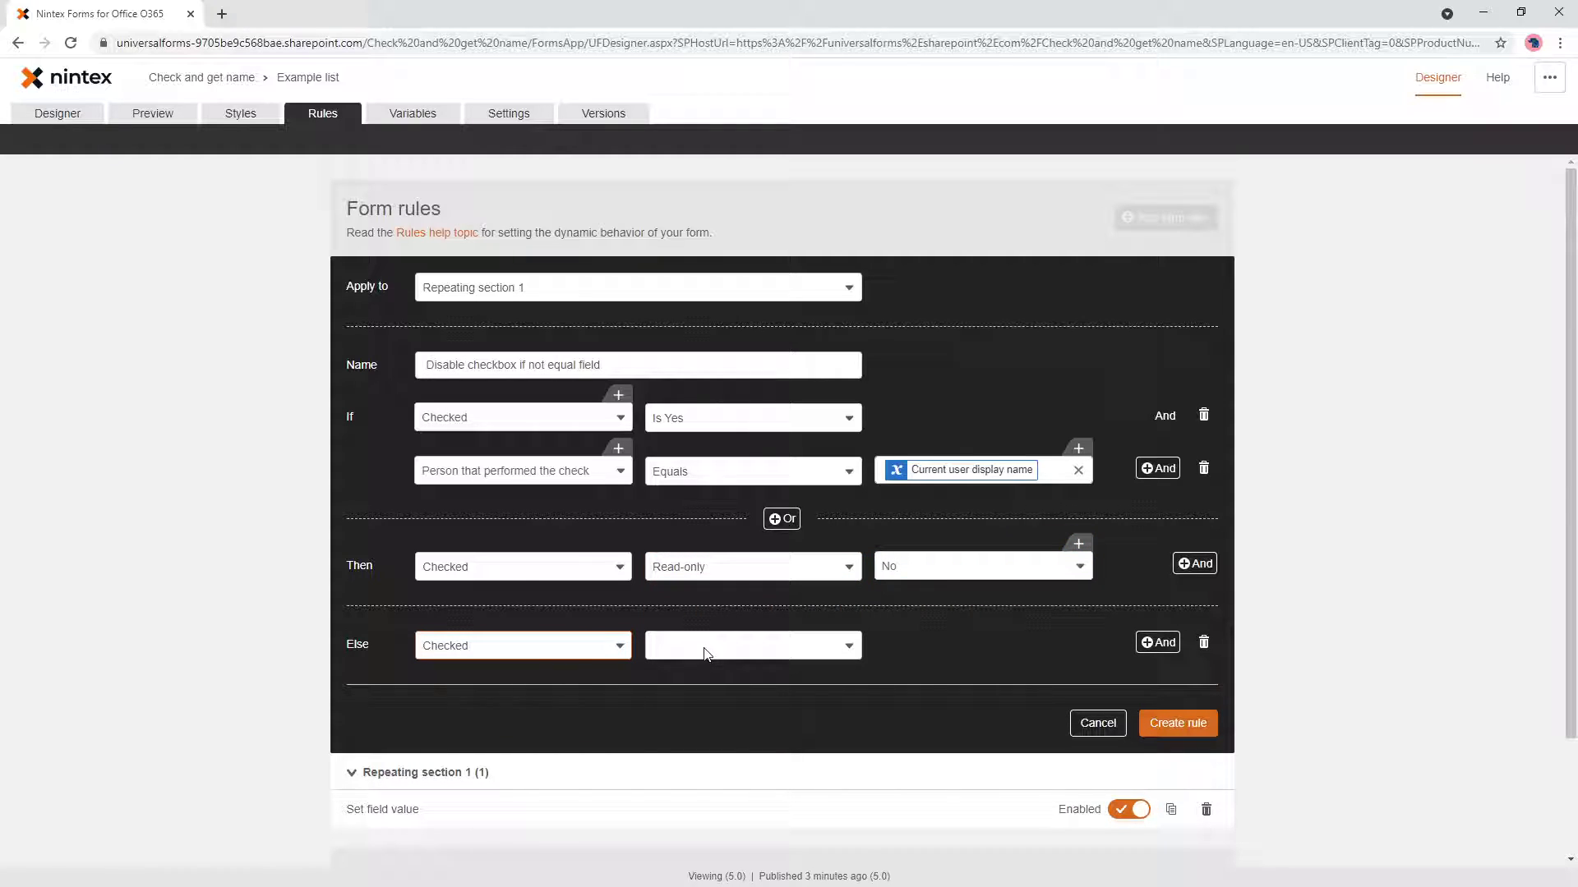
left_click(705, 654)
left_click(701, 782)
left_click(908, 653)
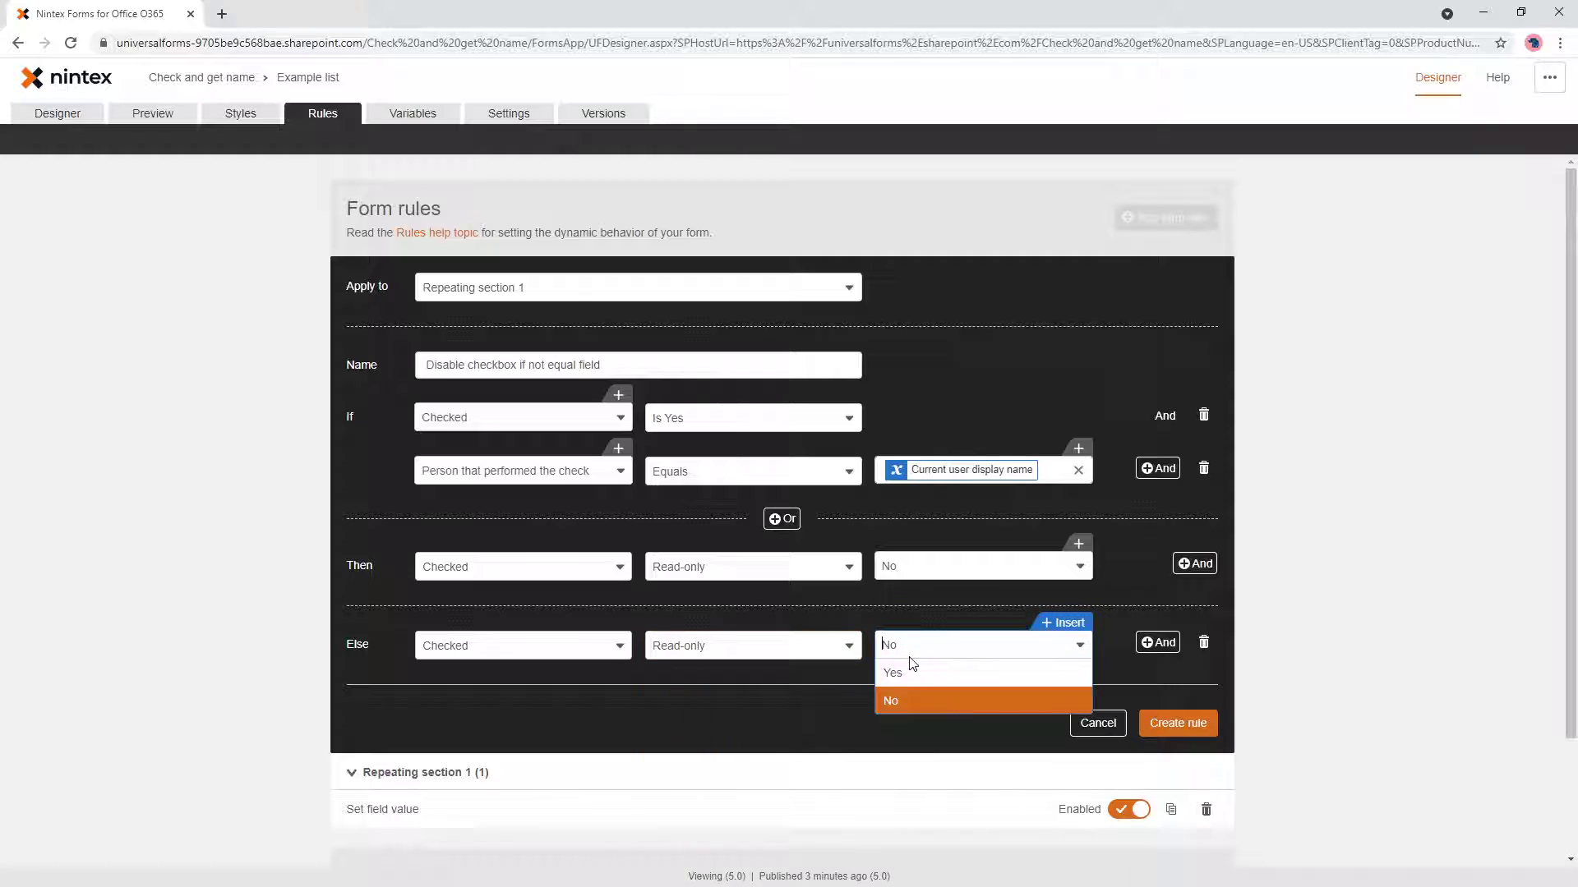
left_click(904, 673)
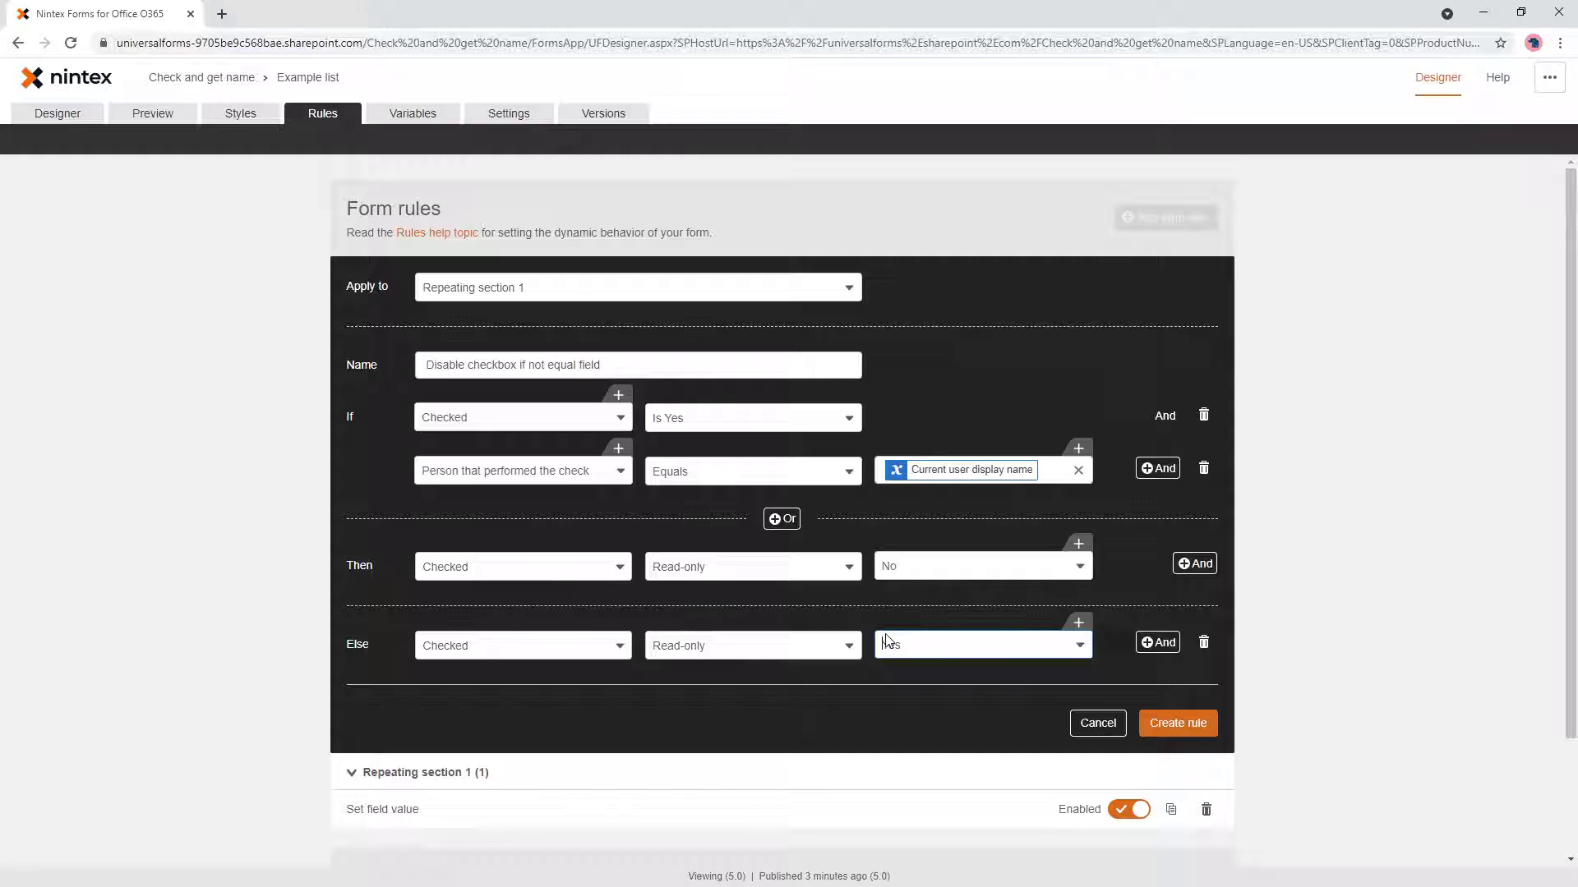
- Save the disable-checkbox rule and publish the form
left_click(1177, 724)
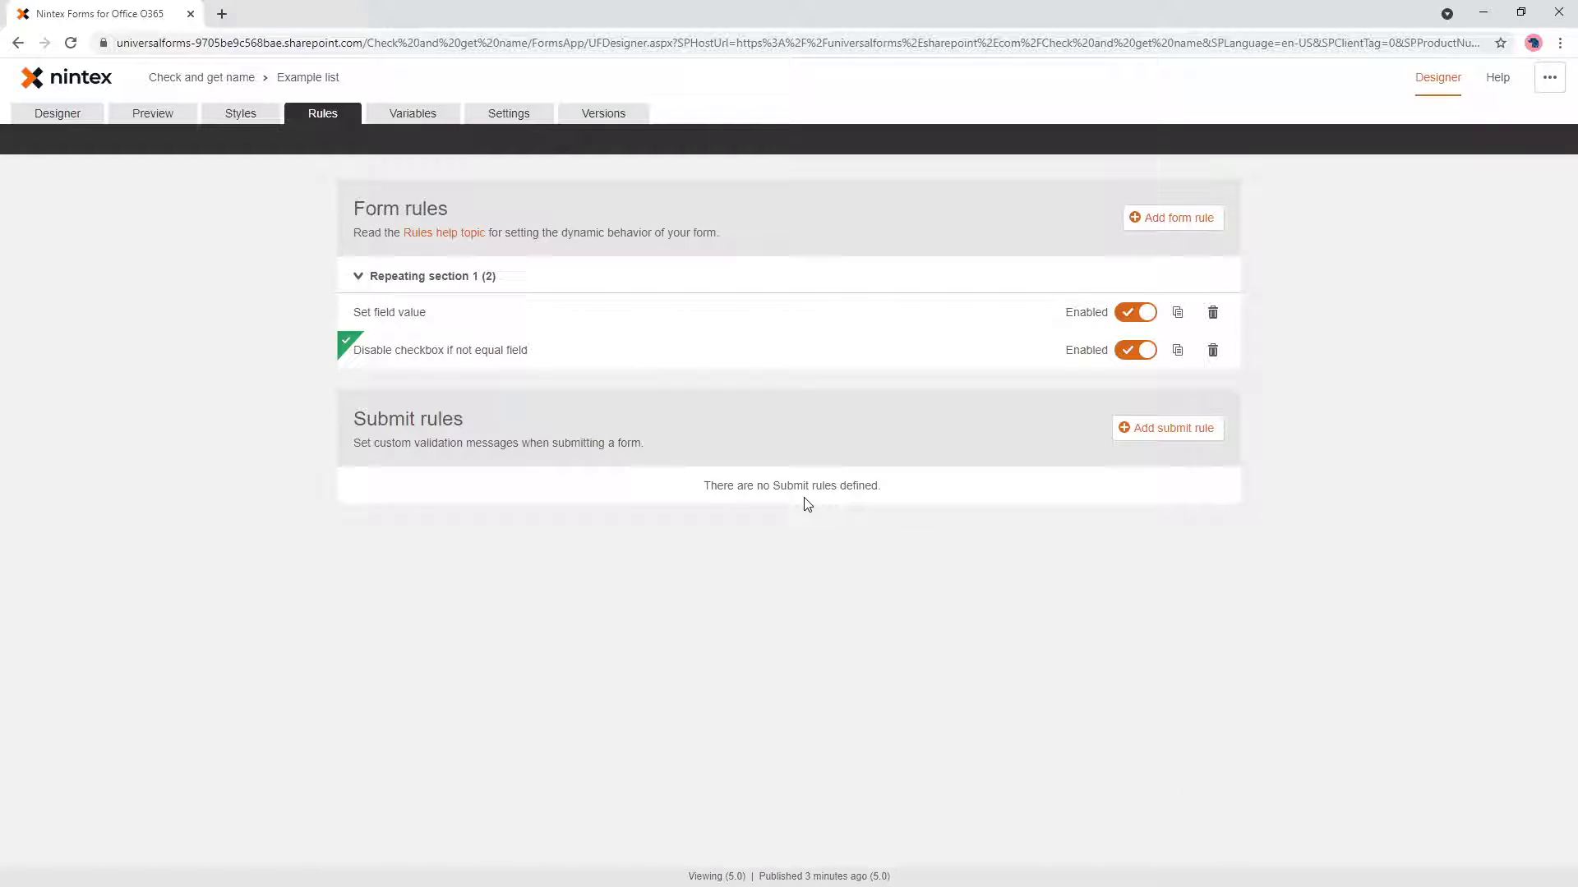
left_click(59, 115)
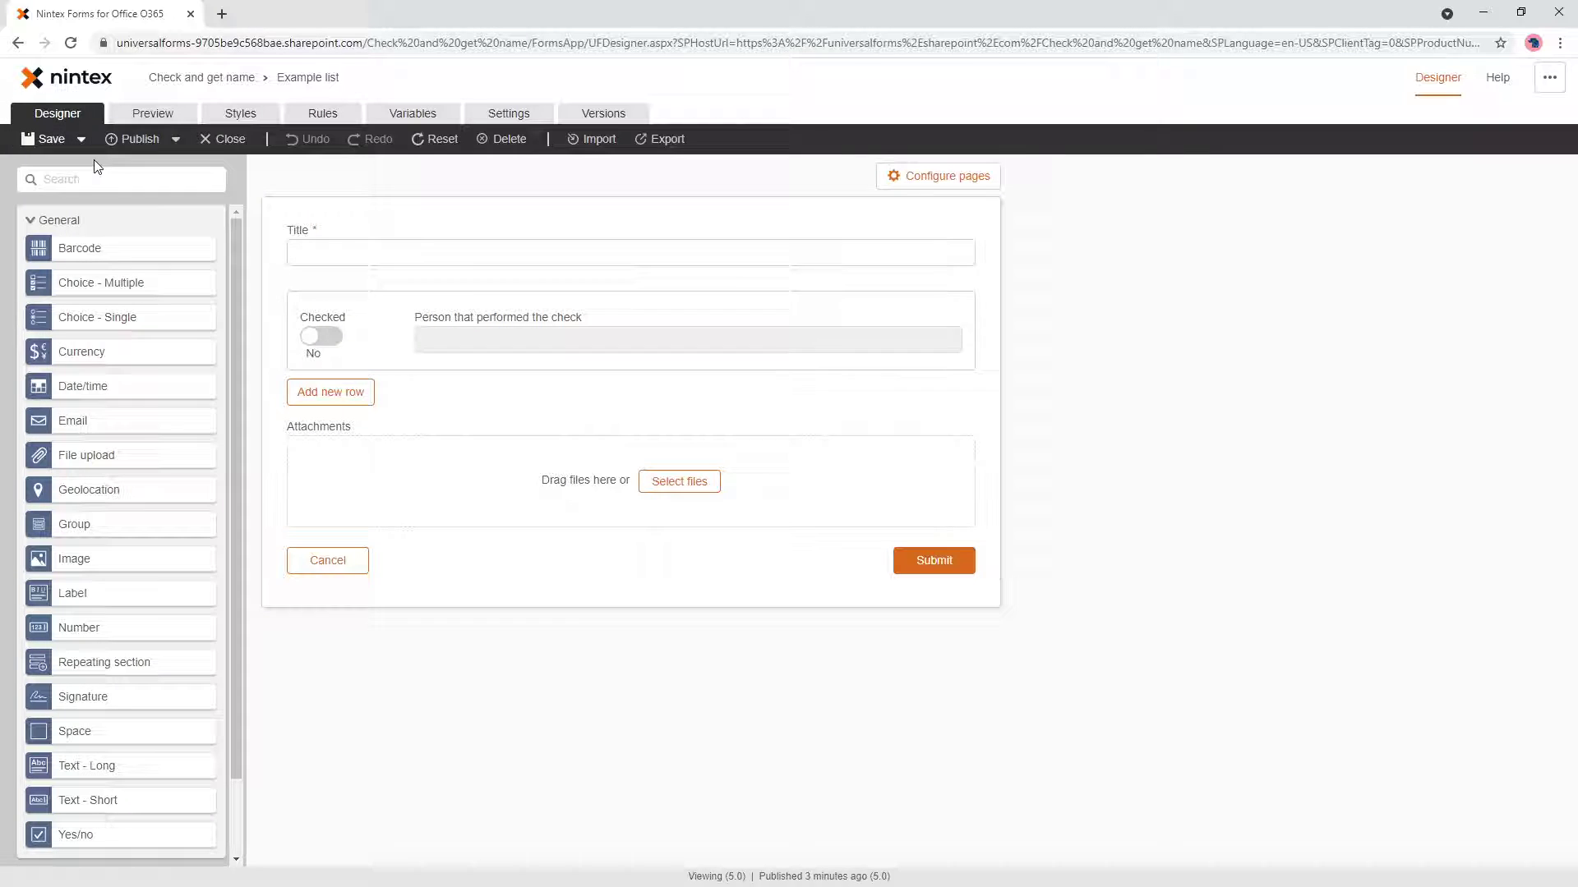
left_click(151, 138)
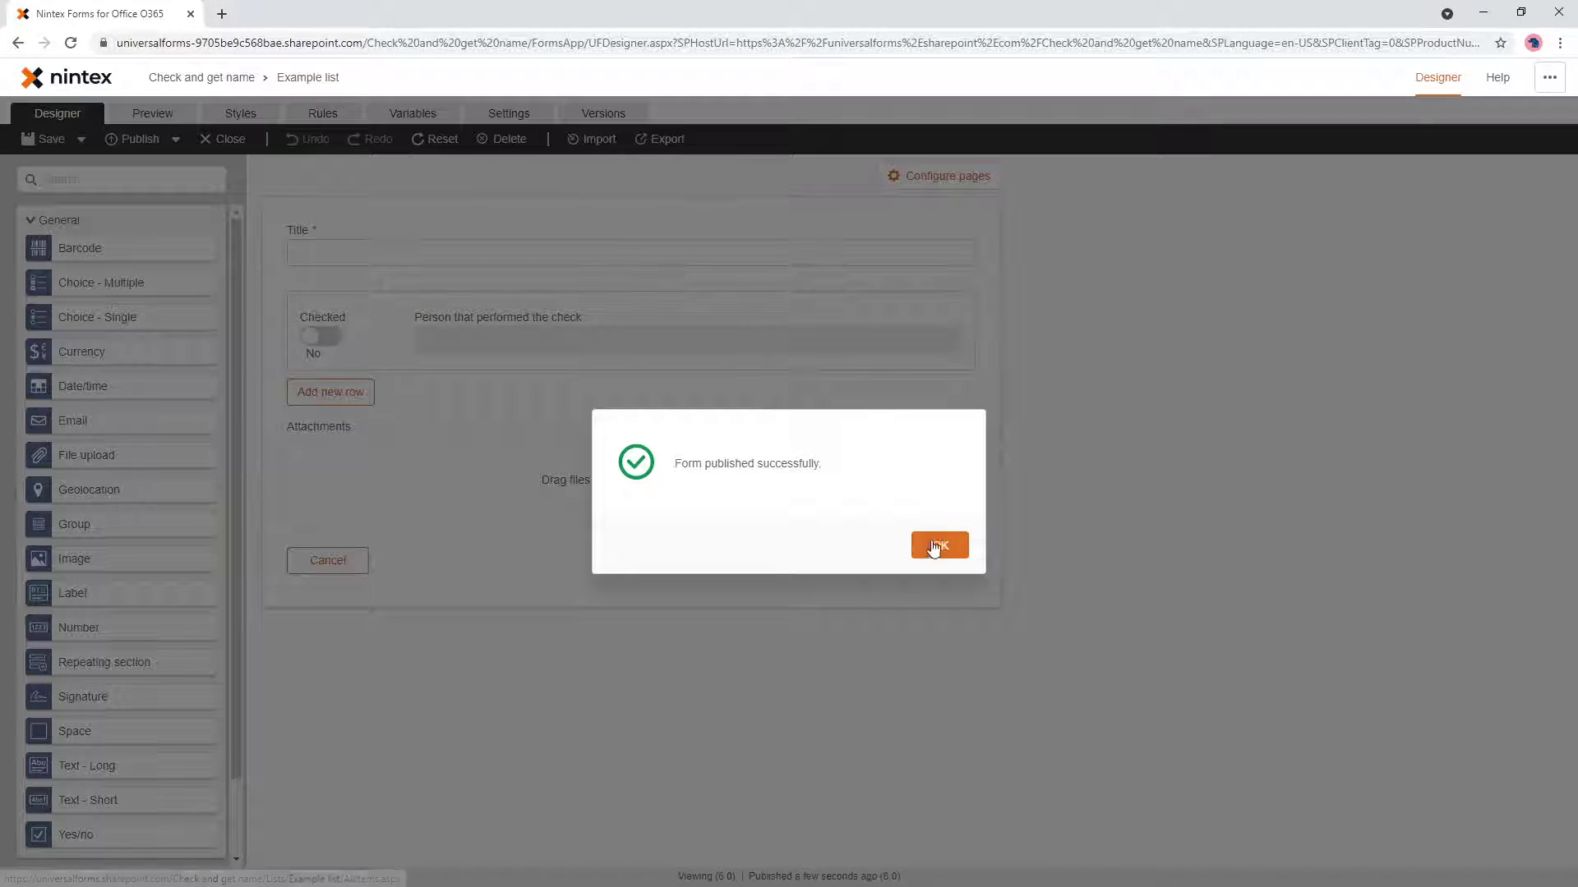
left_click(938, 546)
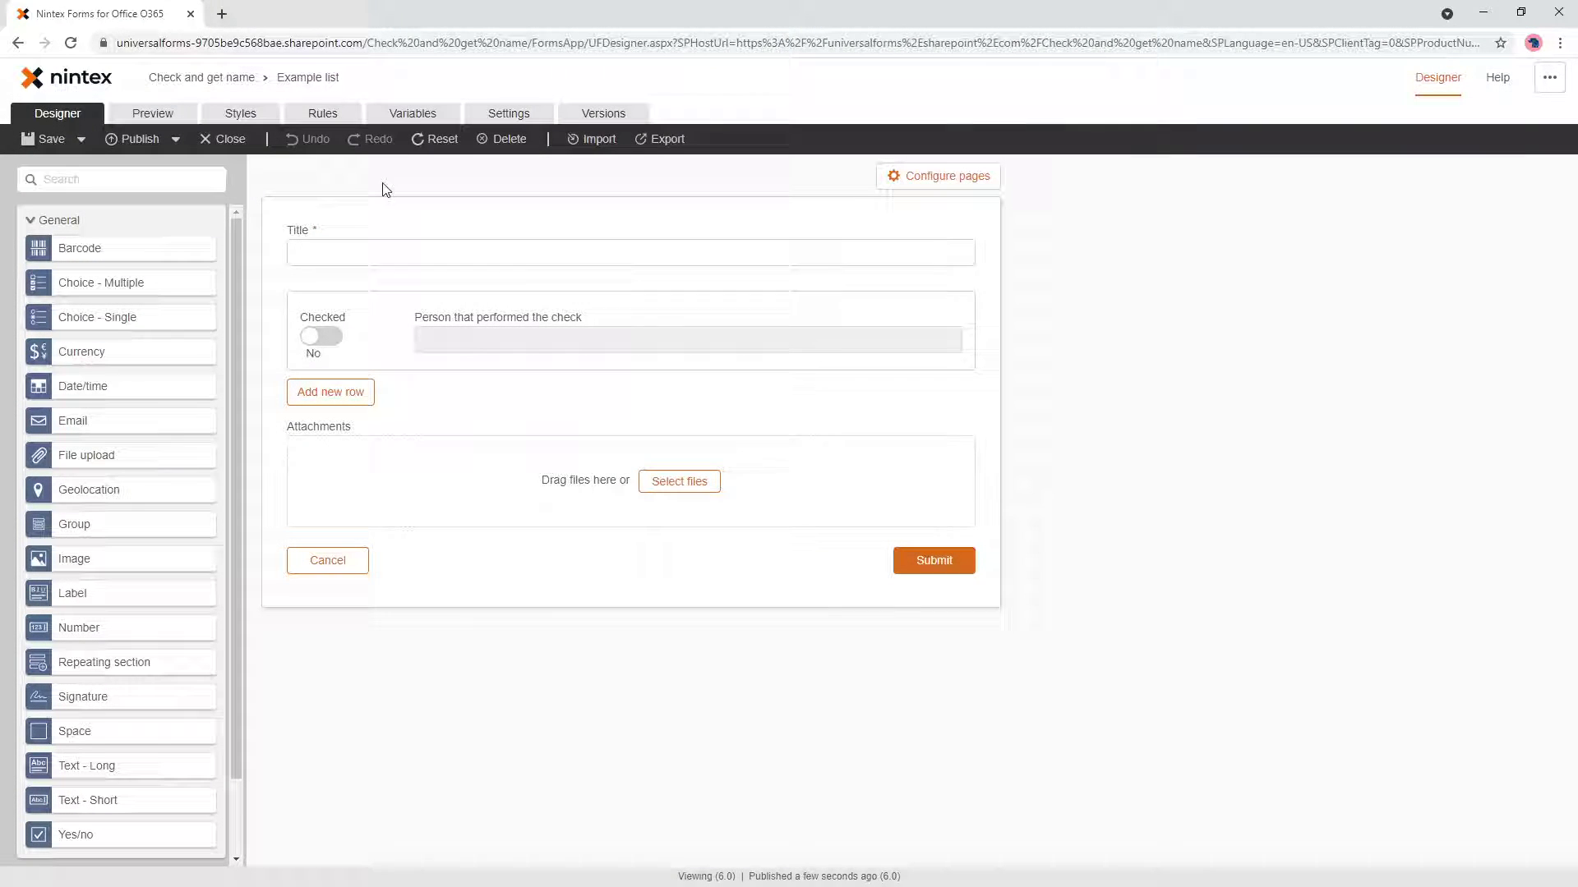
- Open the Hello world item for editing and uncheck the first row, clearing its person field
left_click(289, 79)
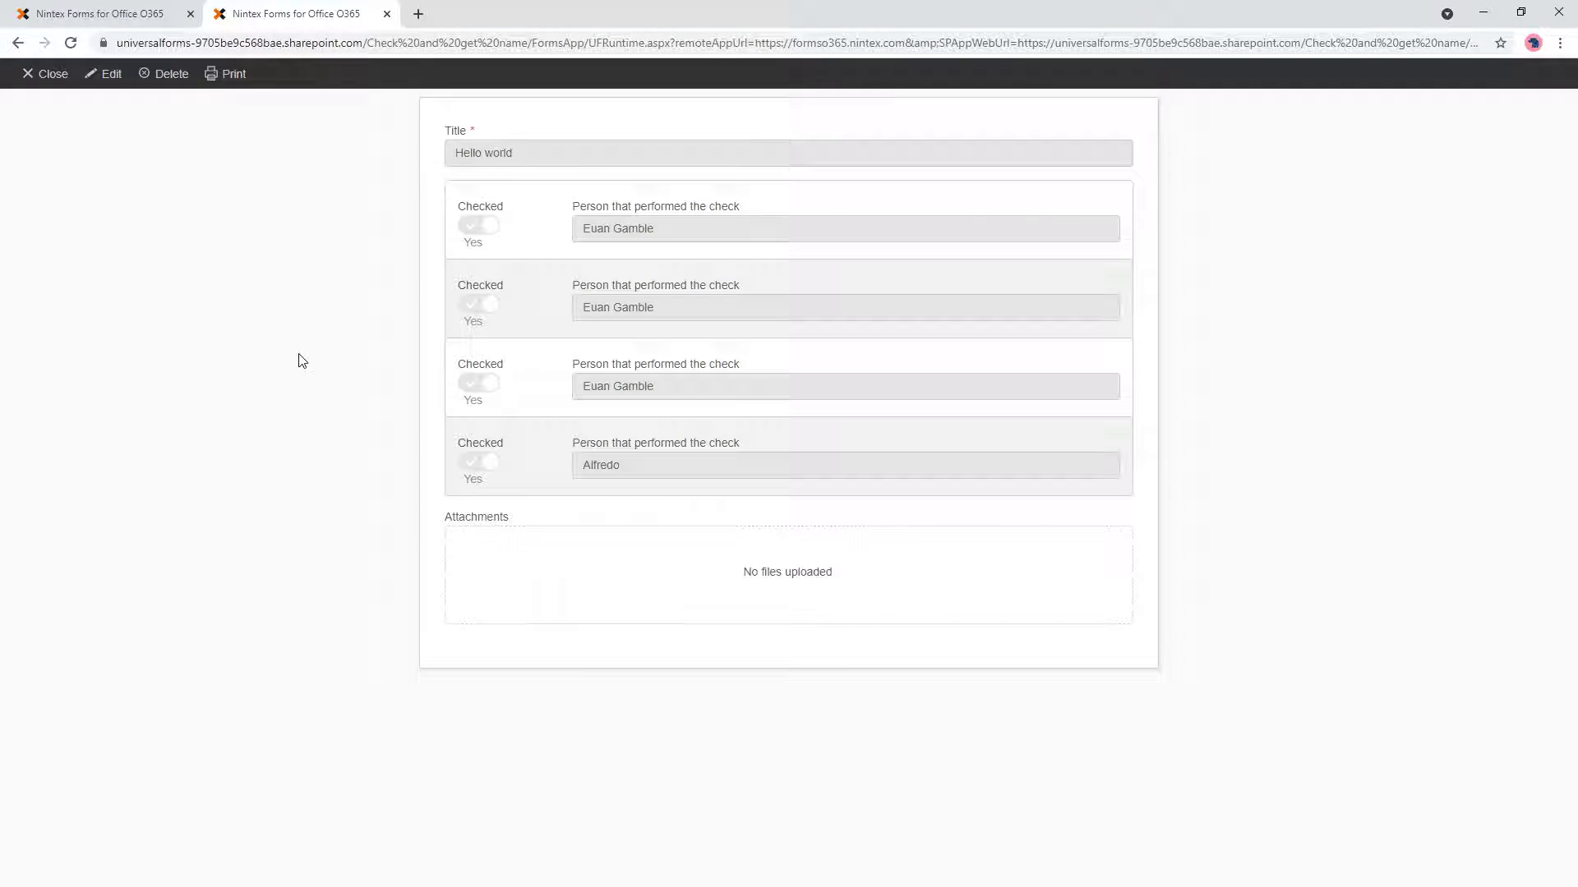
left_click(111, 76)
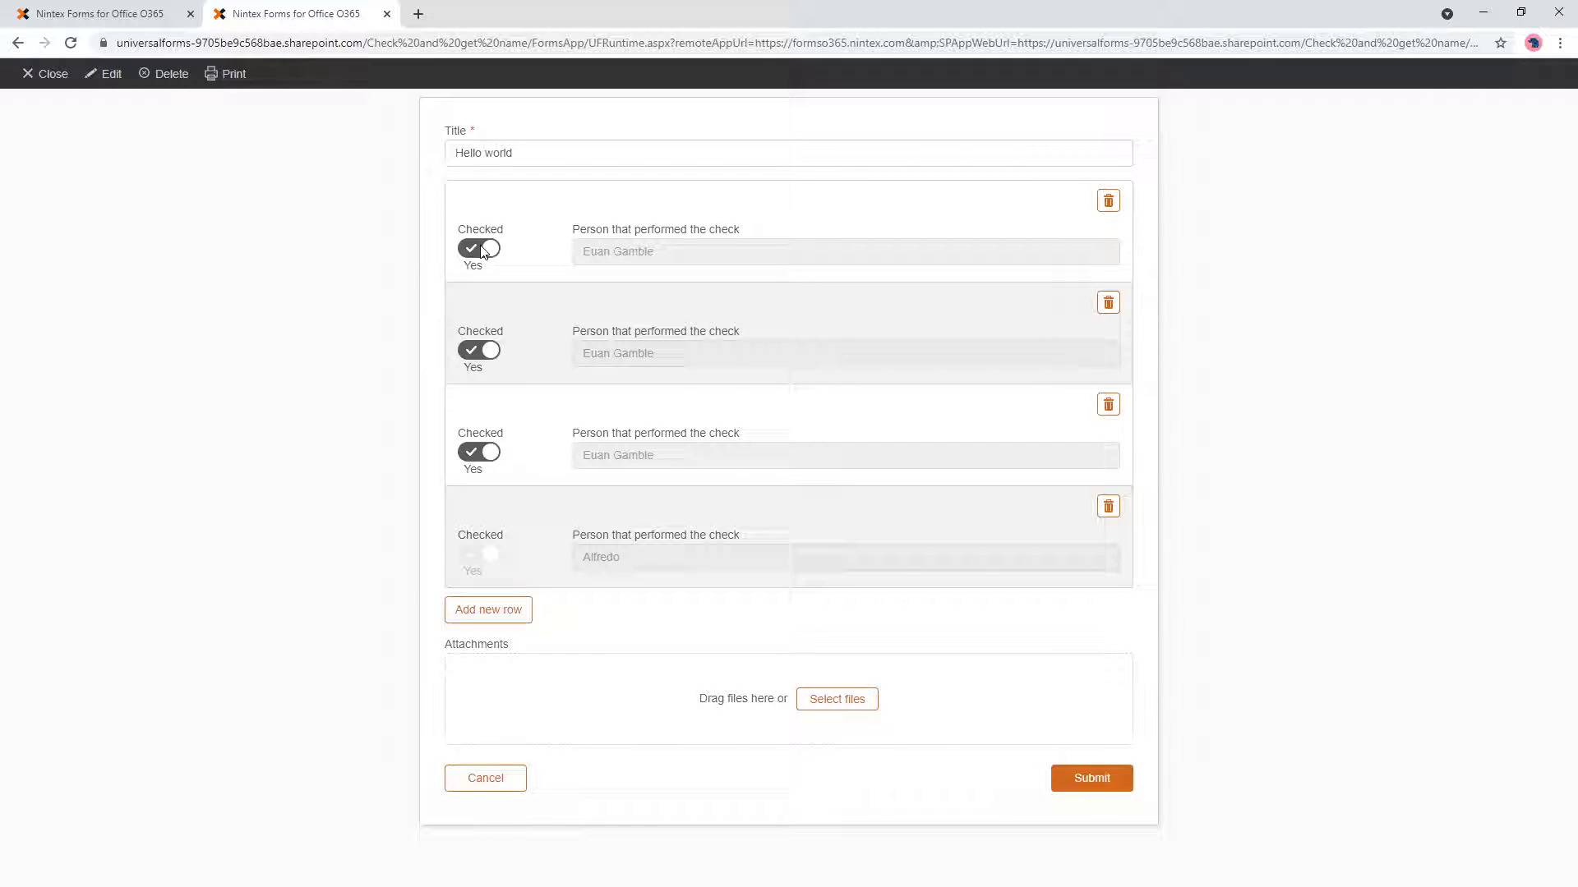
left_click(479, 250)
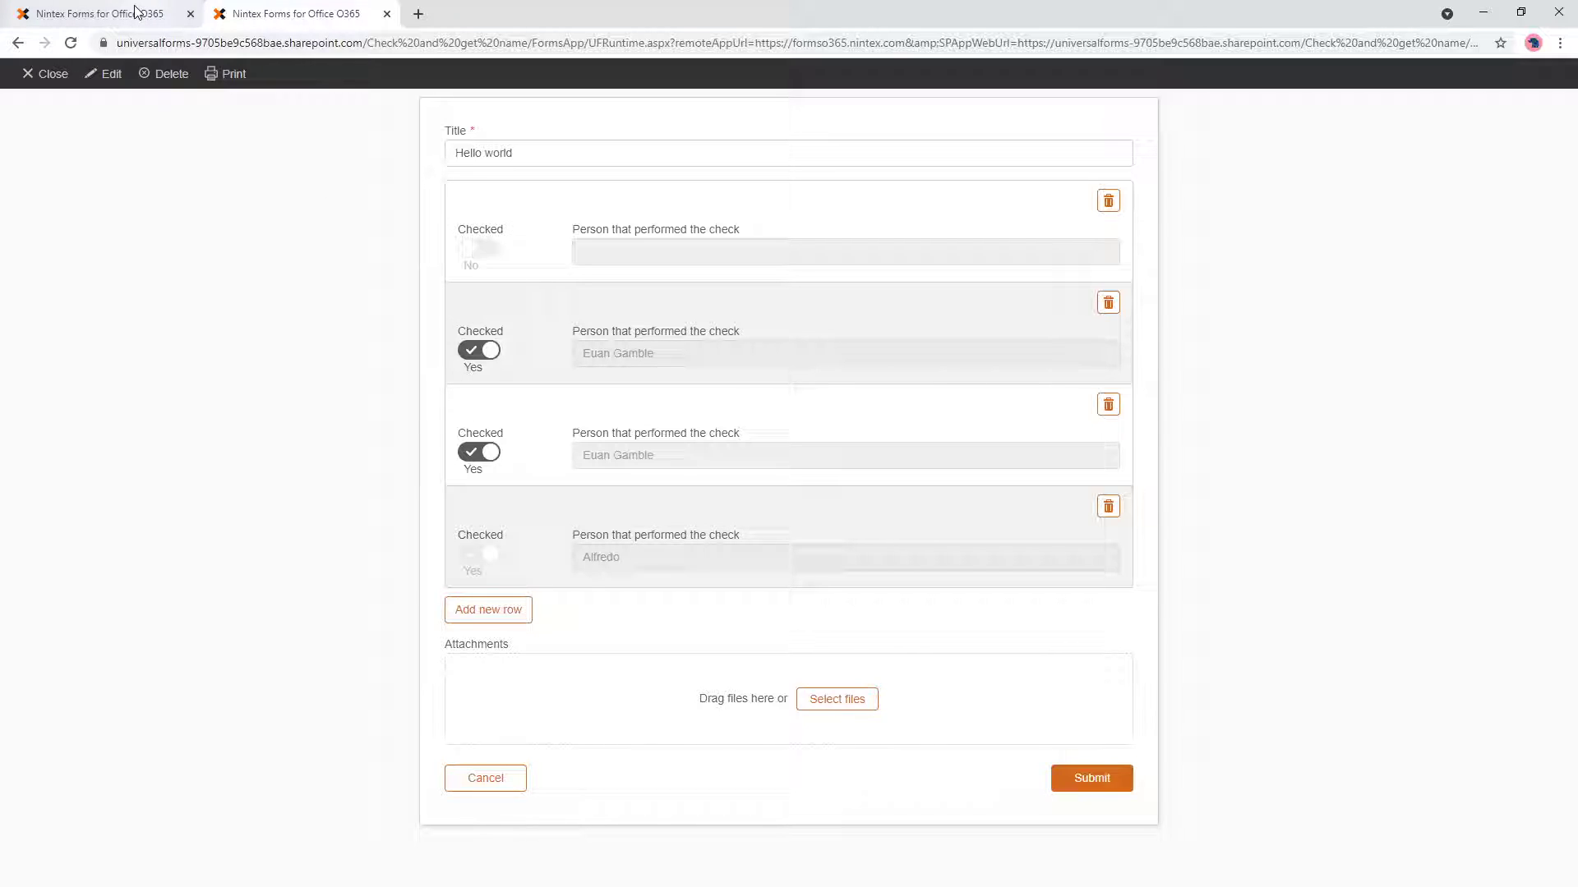
- Add an Or condition Checked Is No to 'Disable checkbox if not equal field' and update the rule
key("ctrl+Page_Up")
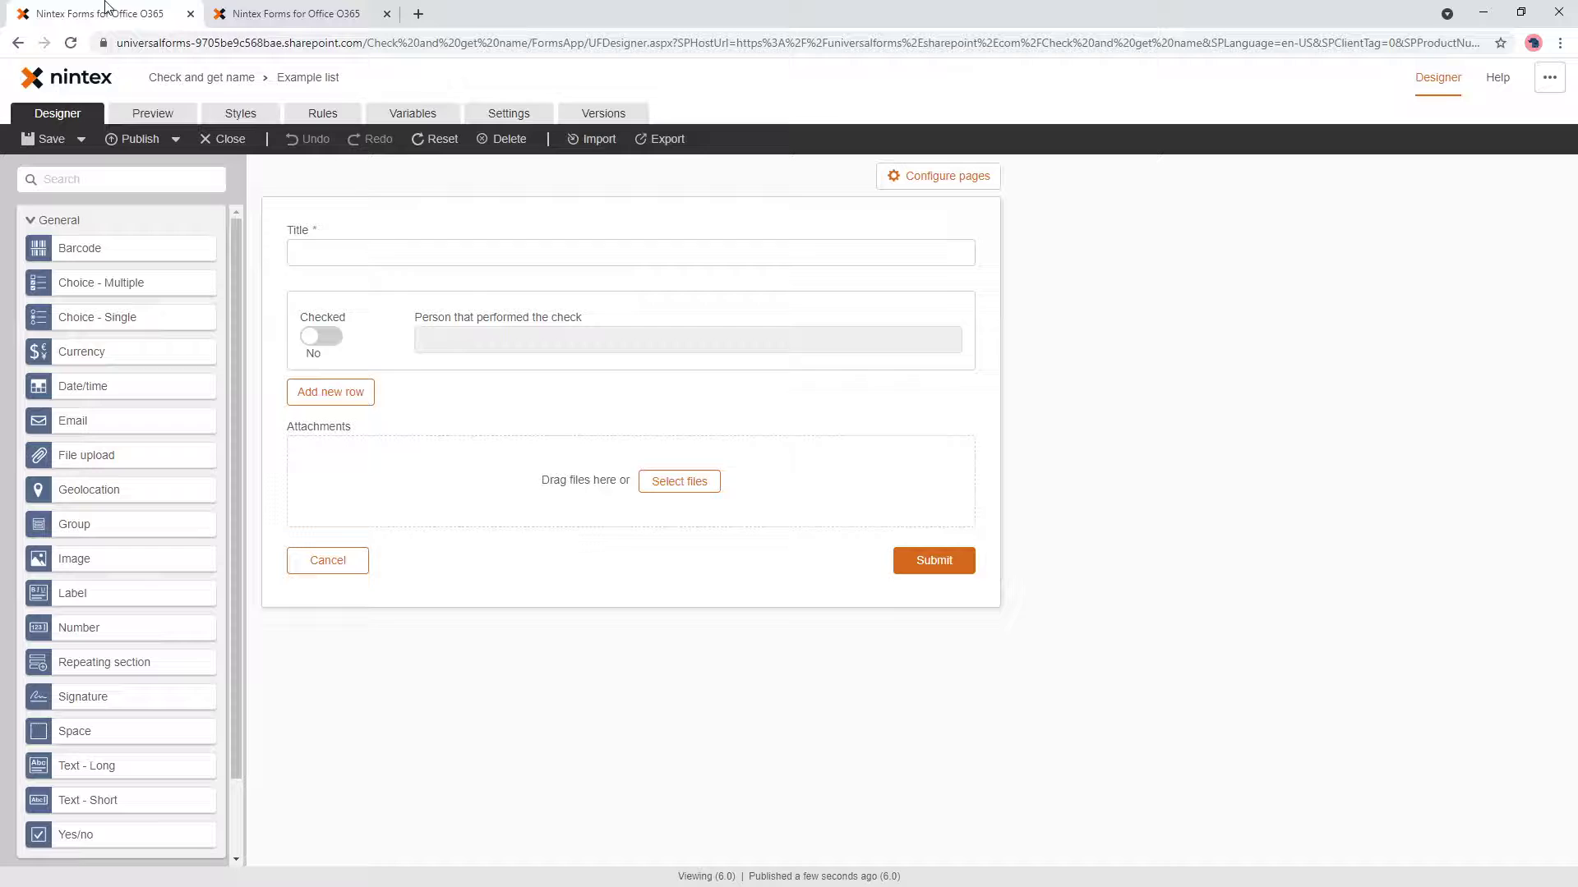
left_click(322, 113)
left_click(694, 354)
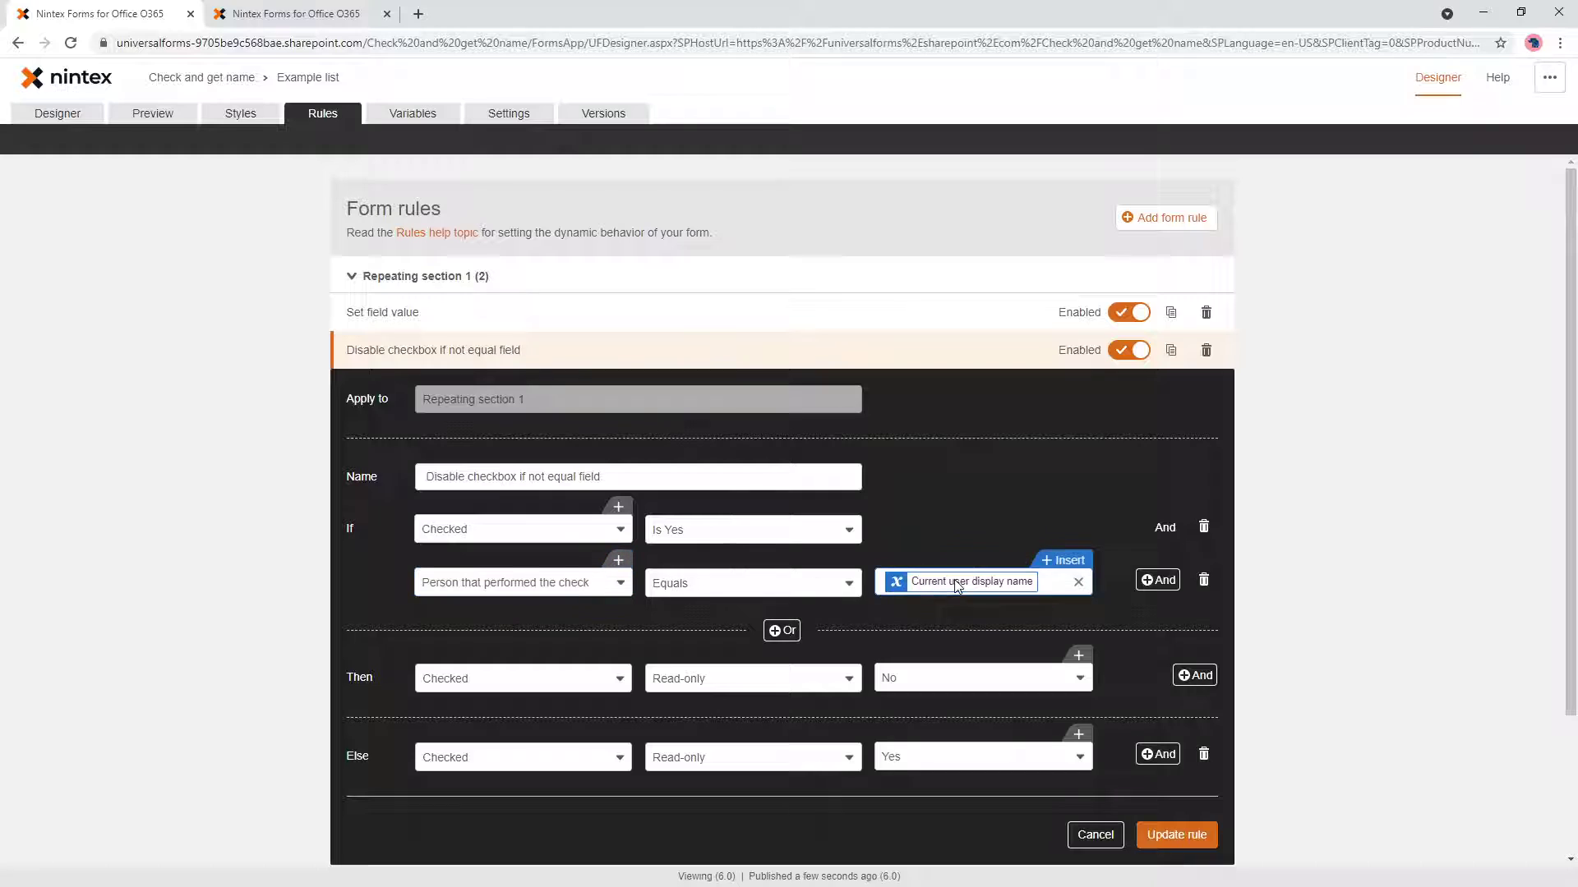
left_click(787, 633)
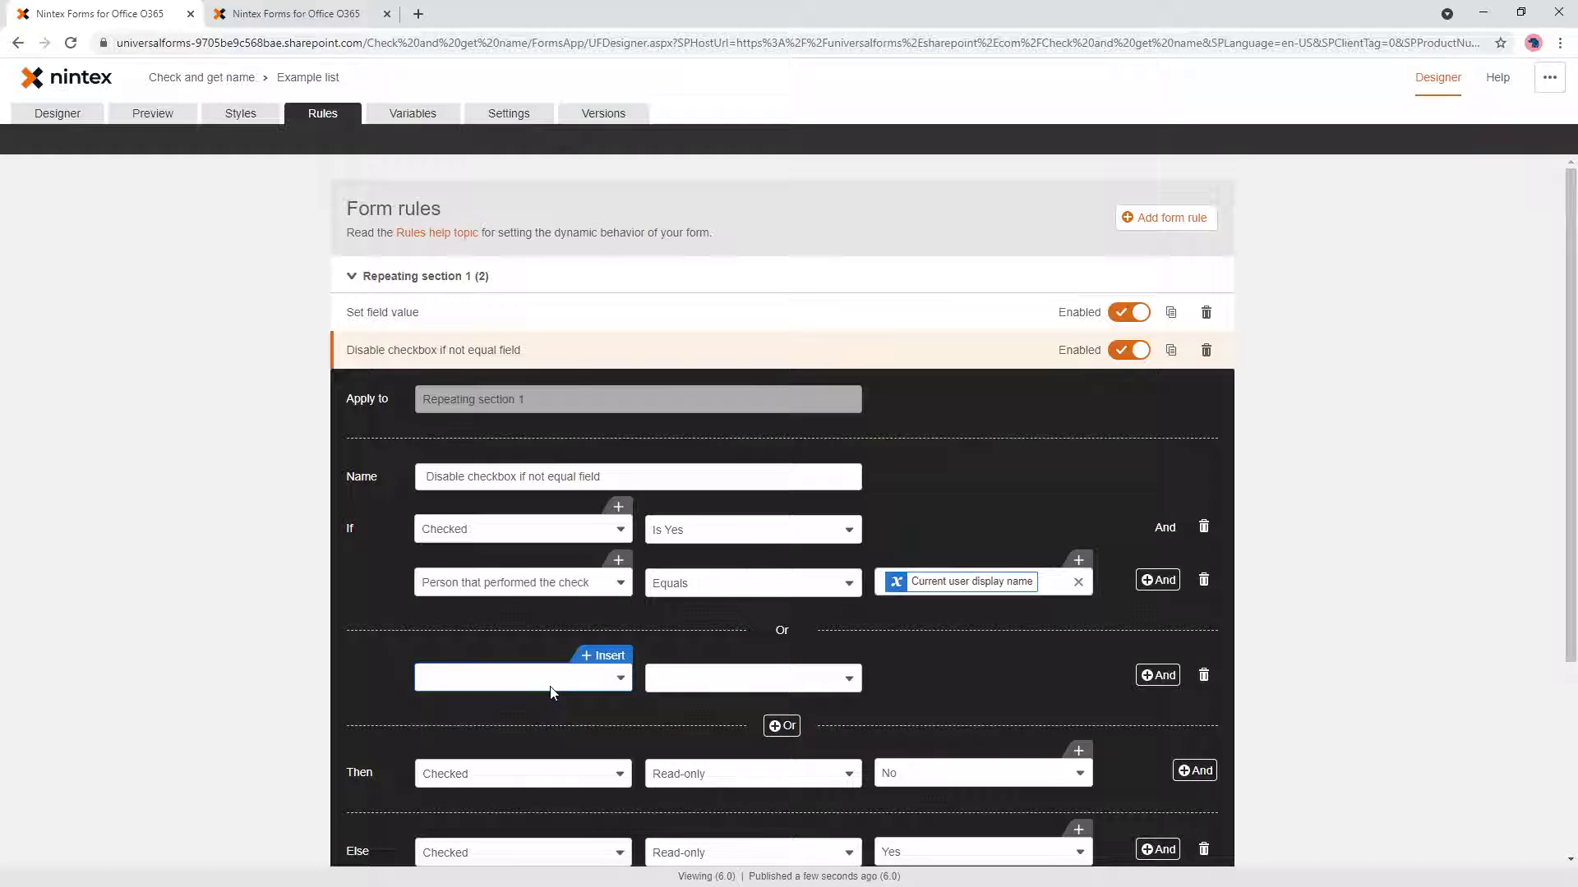
scroll(501, 552, "down", 3)
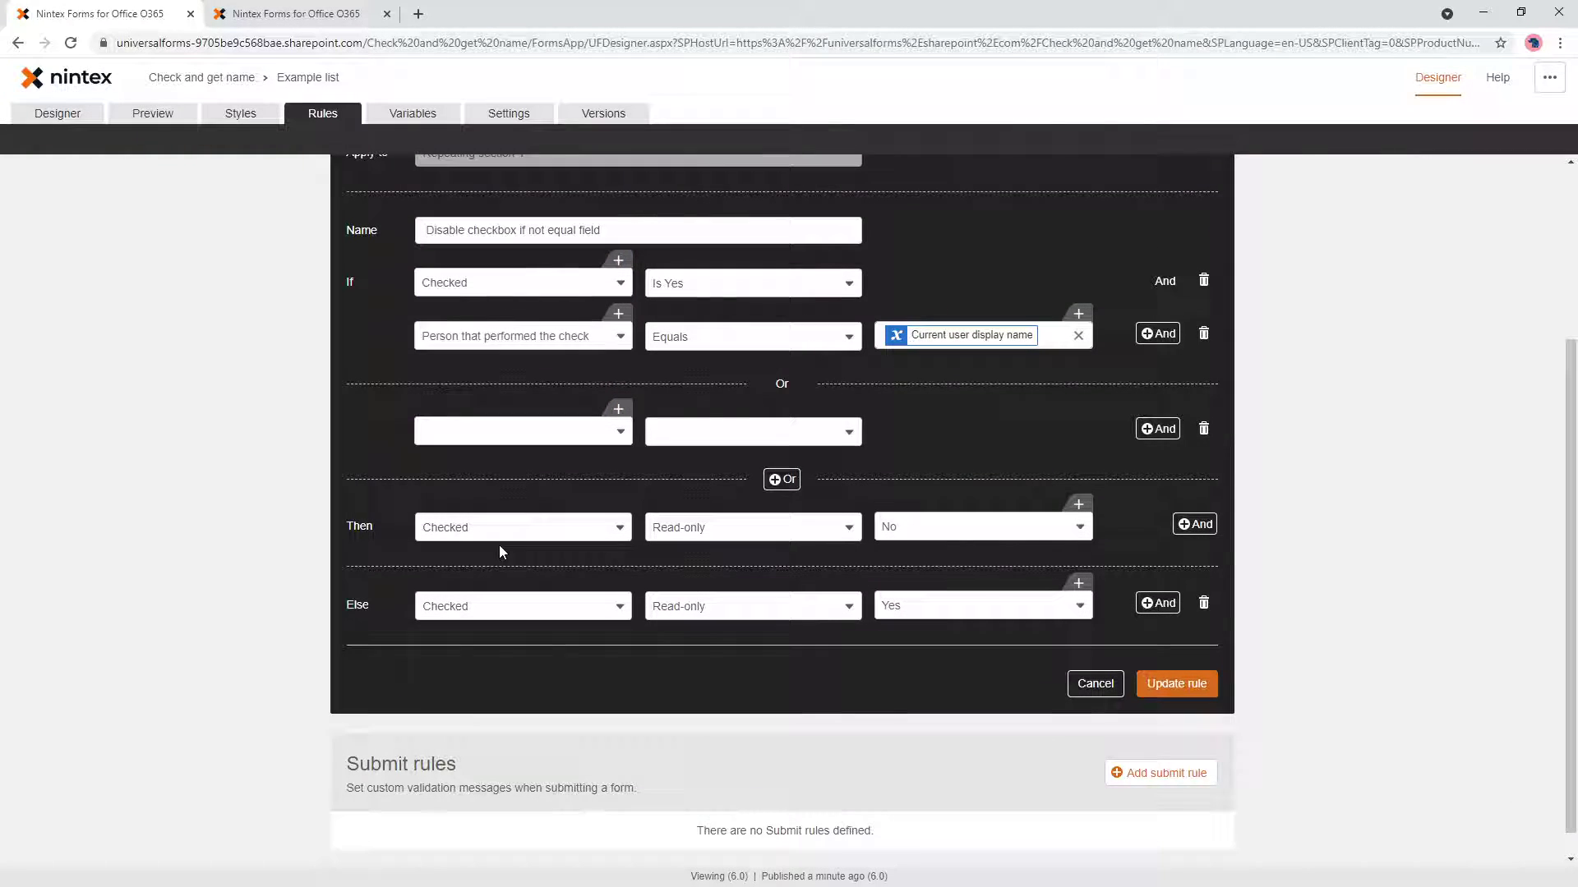
left_click(523, 431)
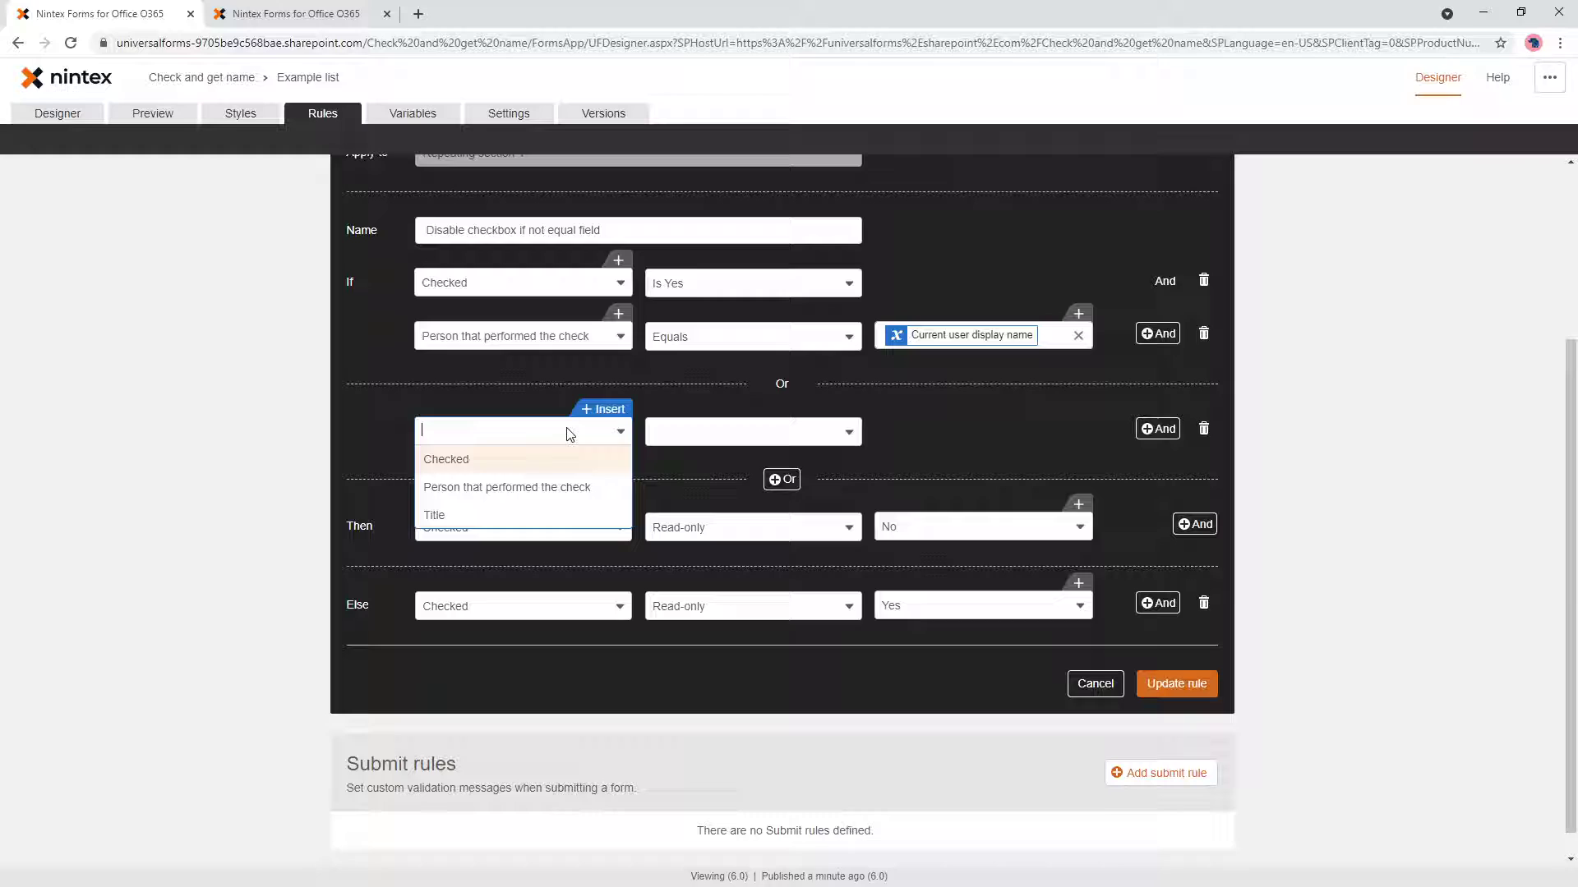
left_click(521, 459)
left_click(715, 433)
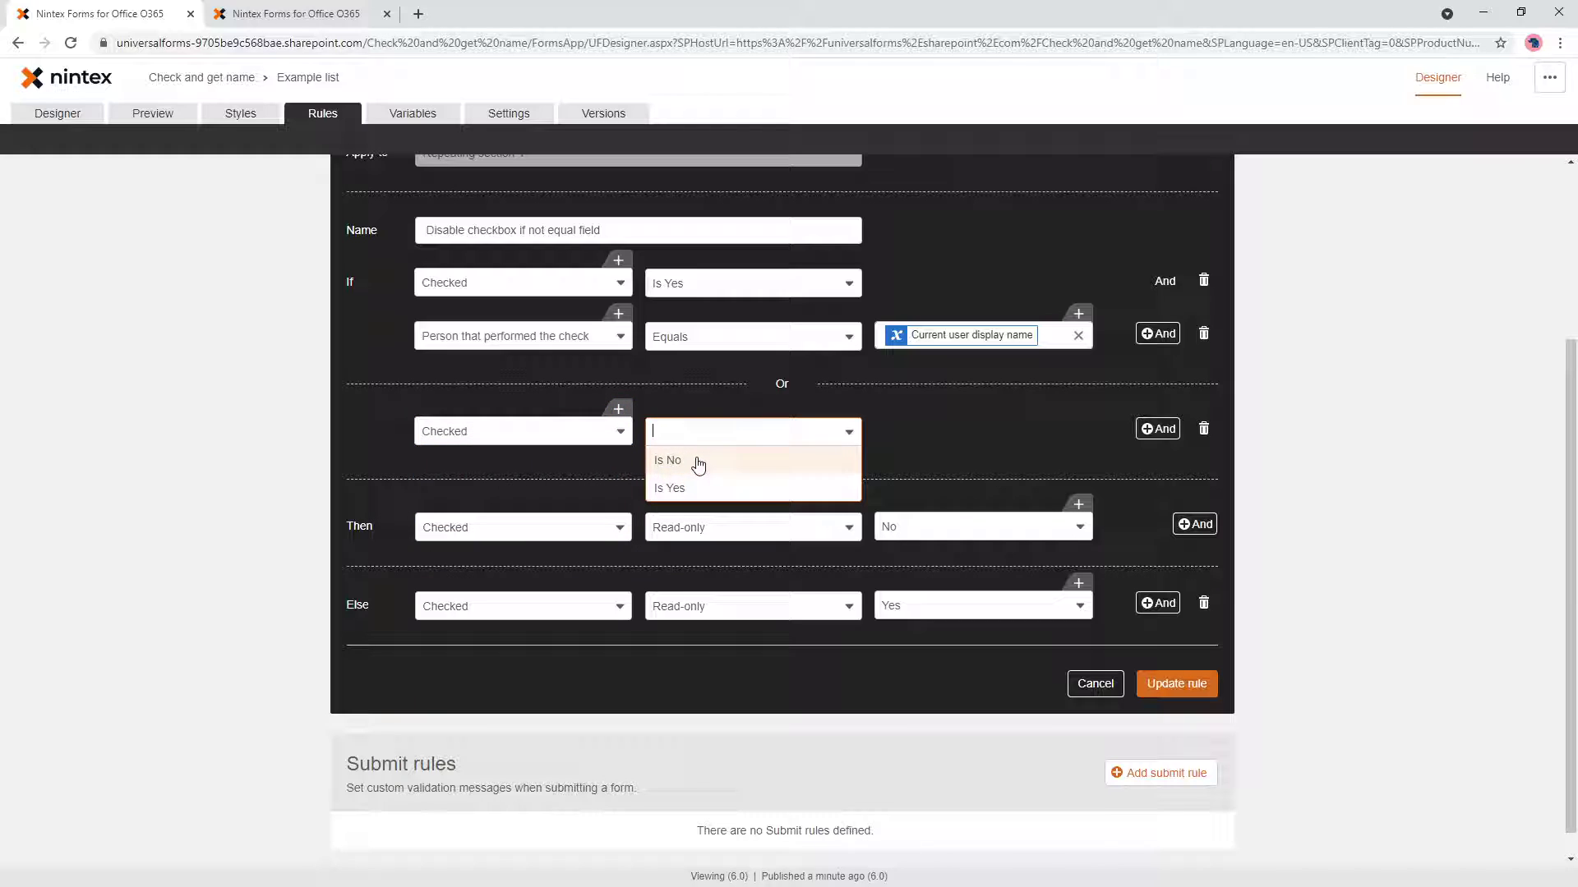
left_click(696, 460)
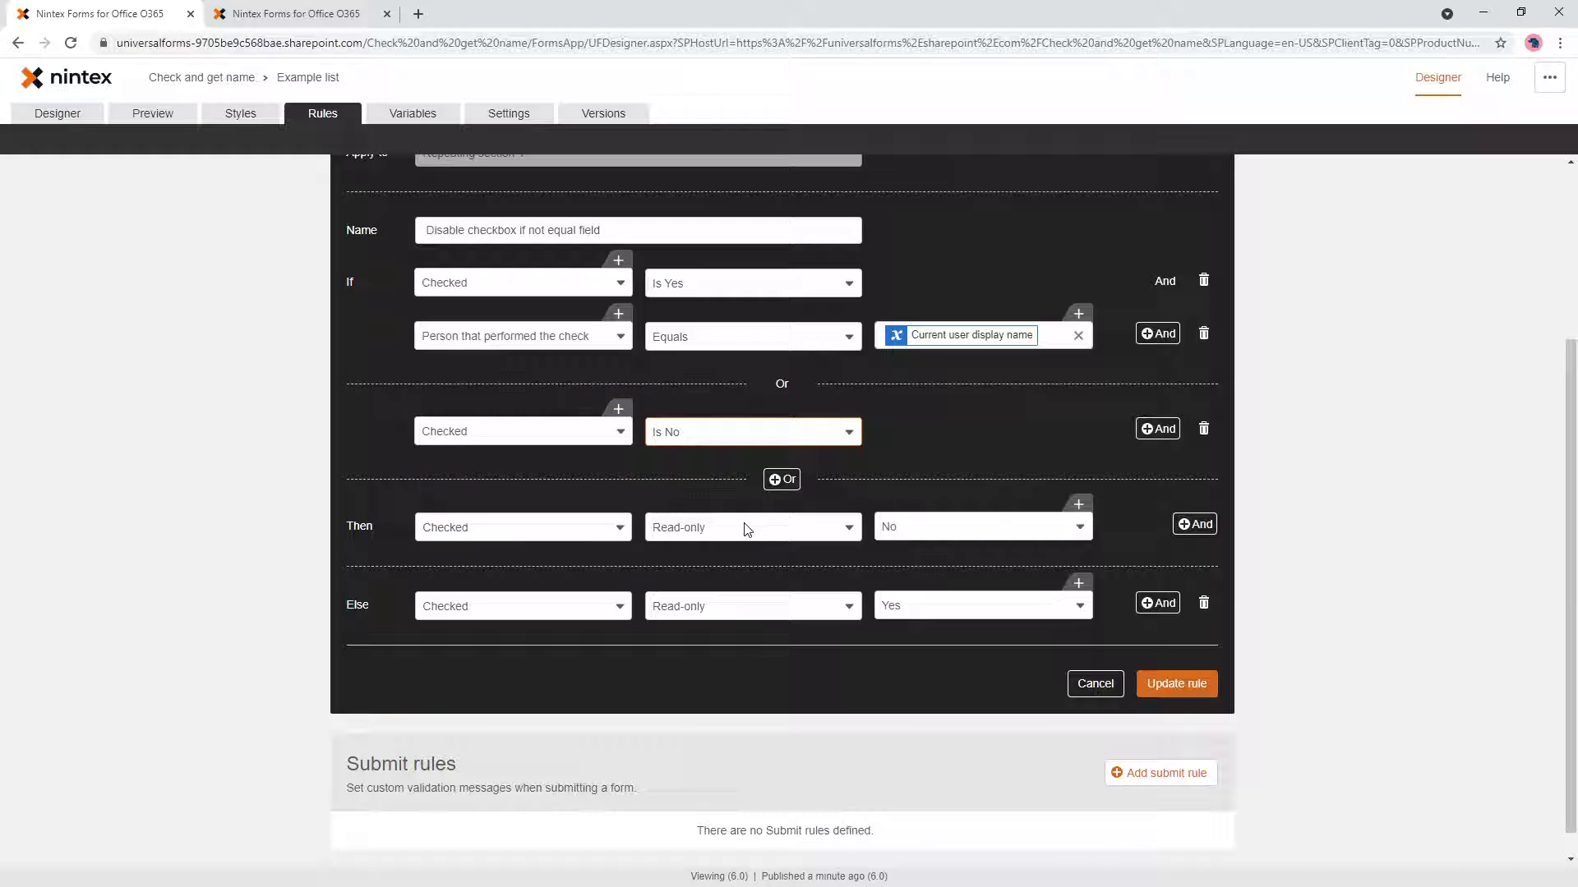
left_click(1176, 684)
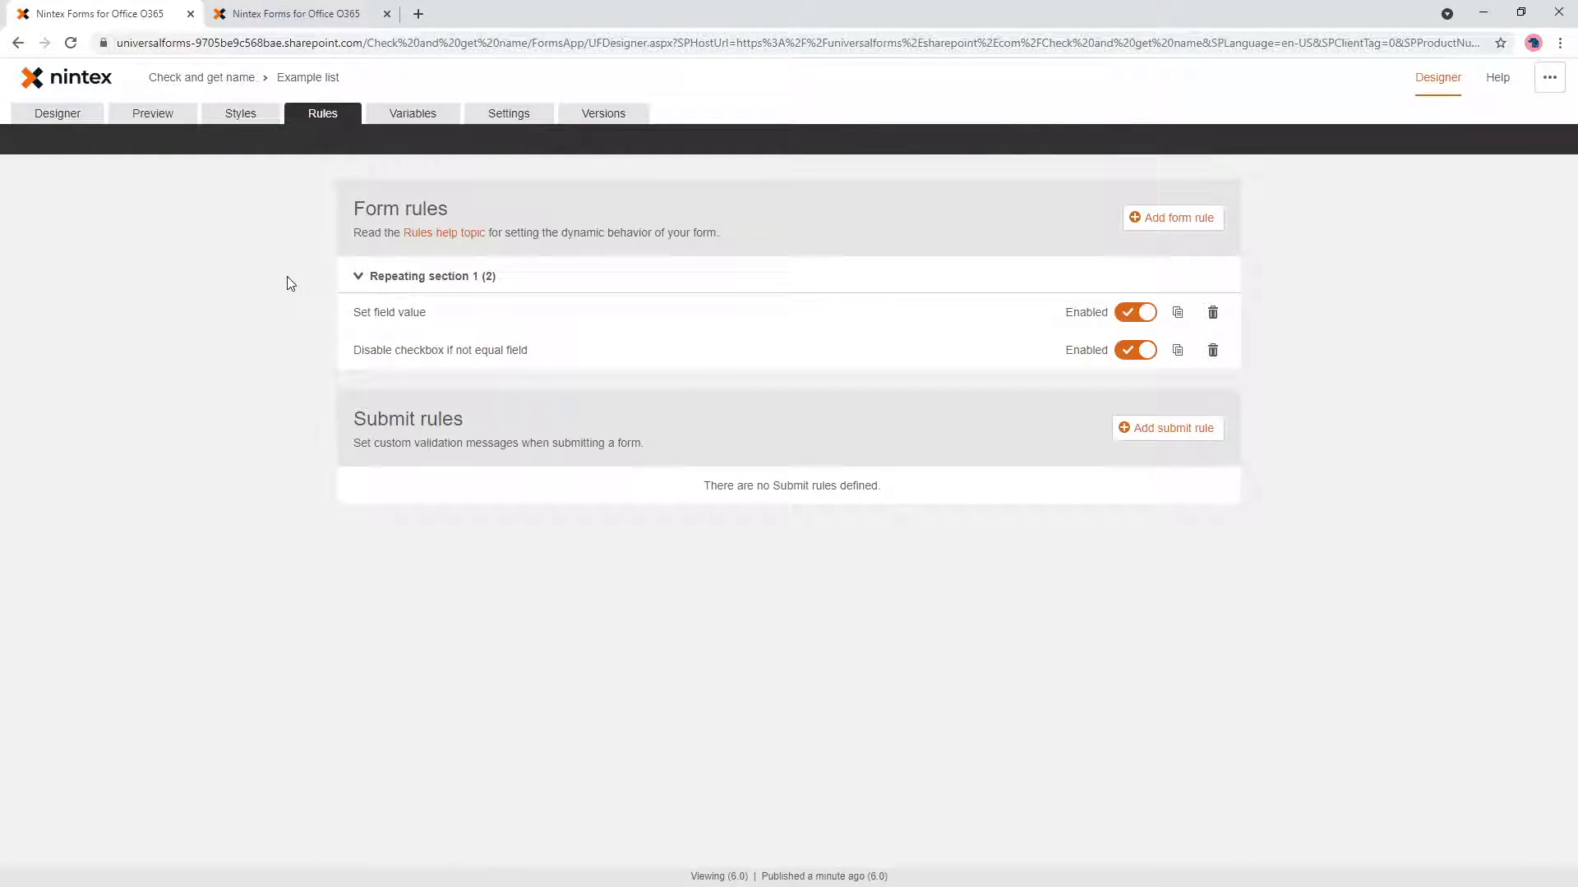
left_click(64, 120)
- Republish the form, then reload the Hello world item and open it for editing
left_click(141, 147)
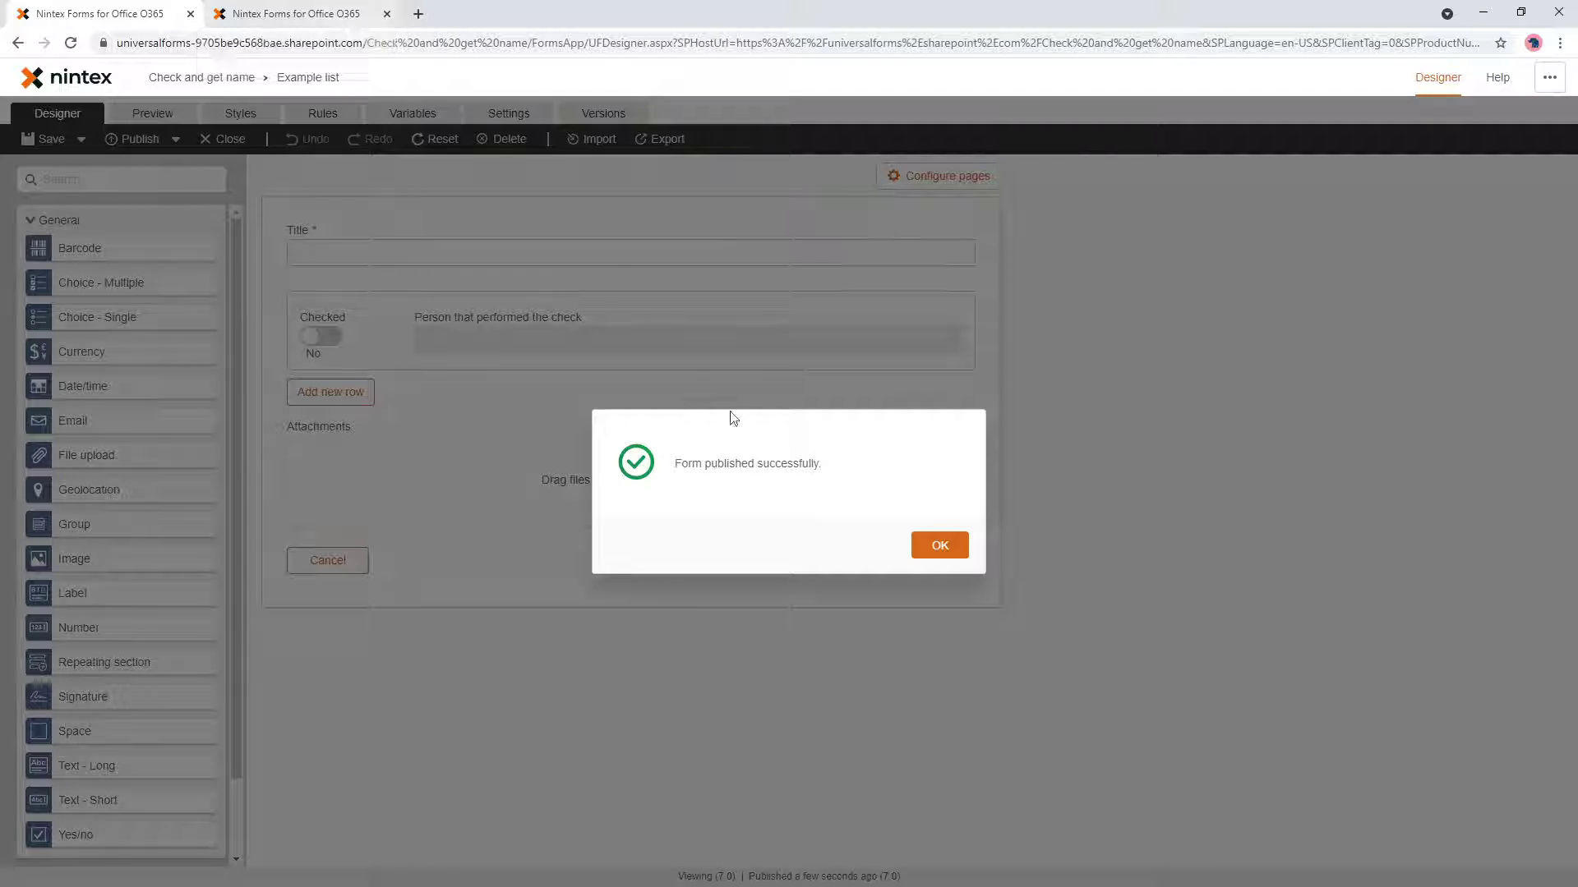
left_click(936, 545)
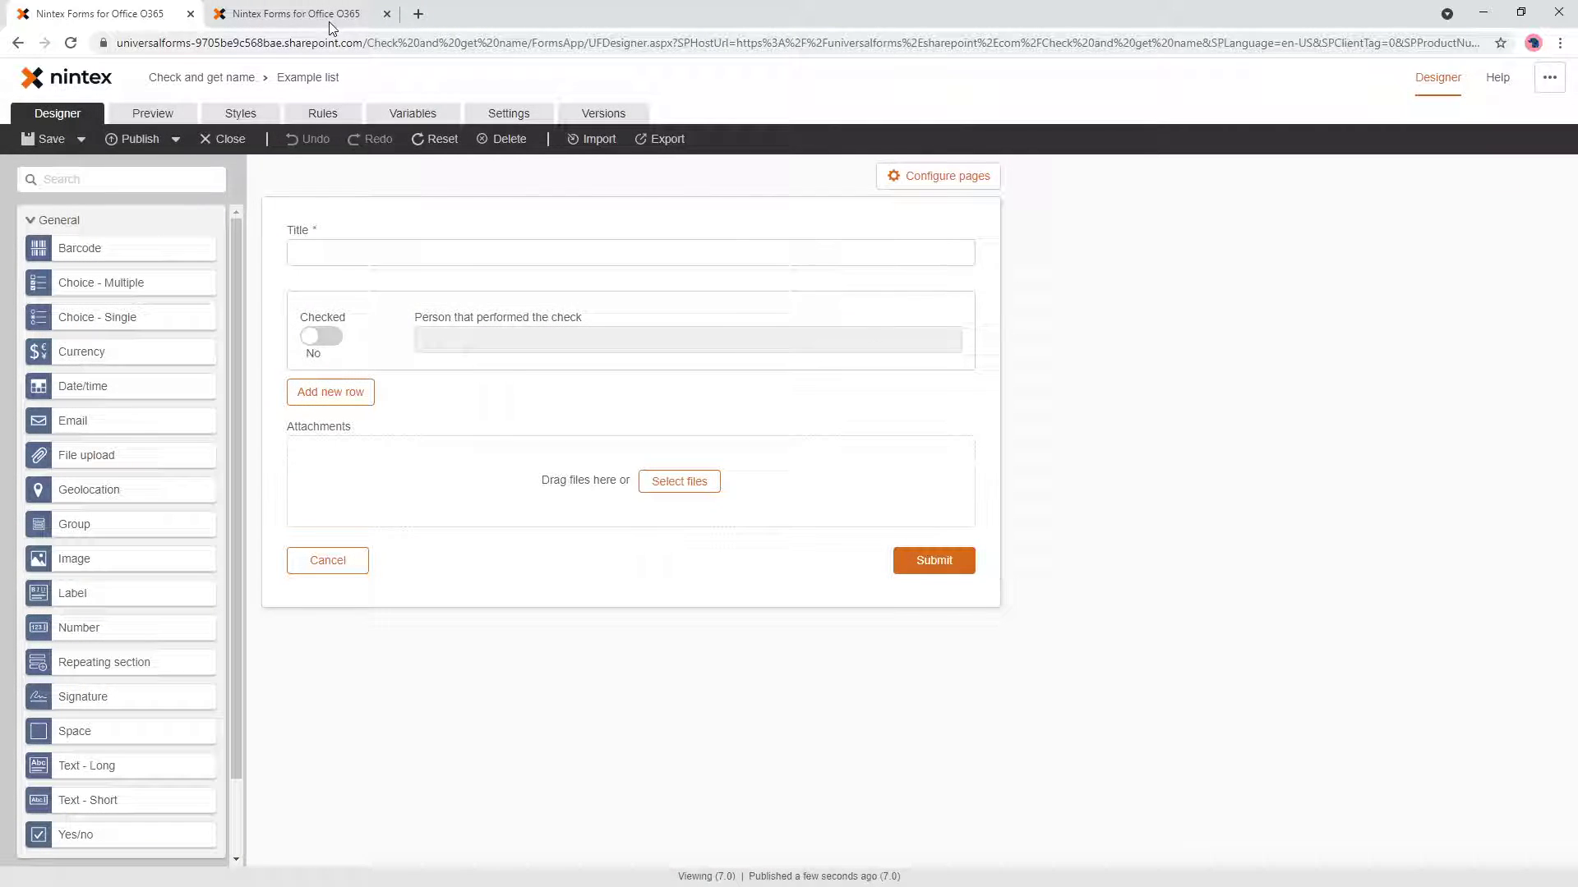
left_click(327, 14)
key("F5")
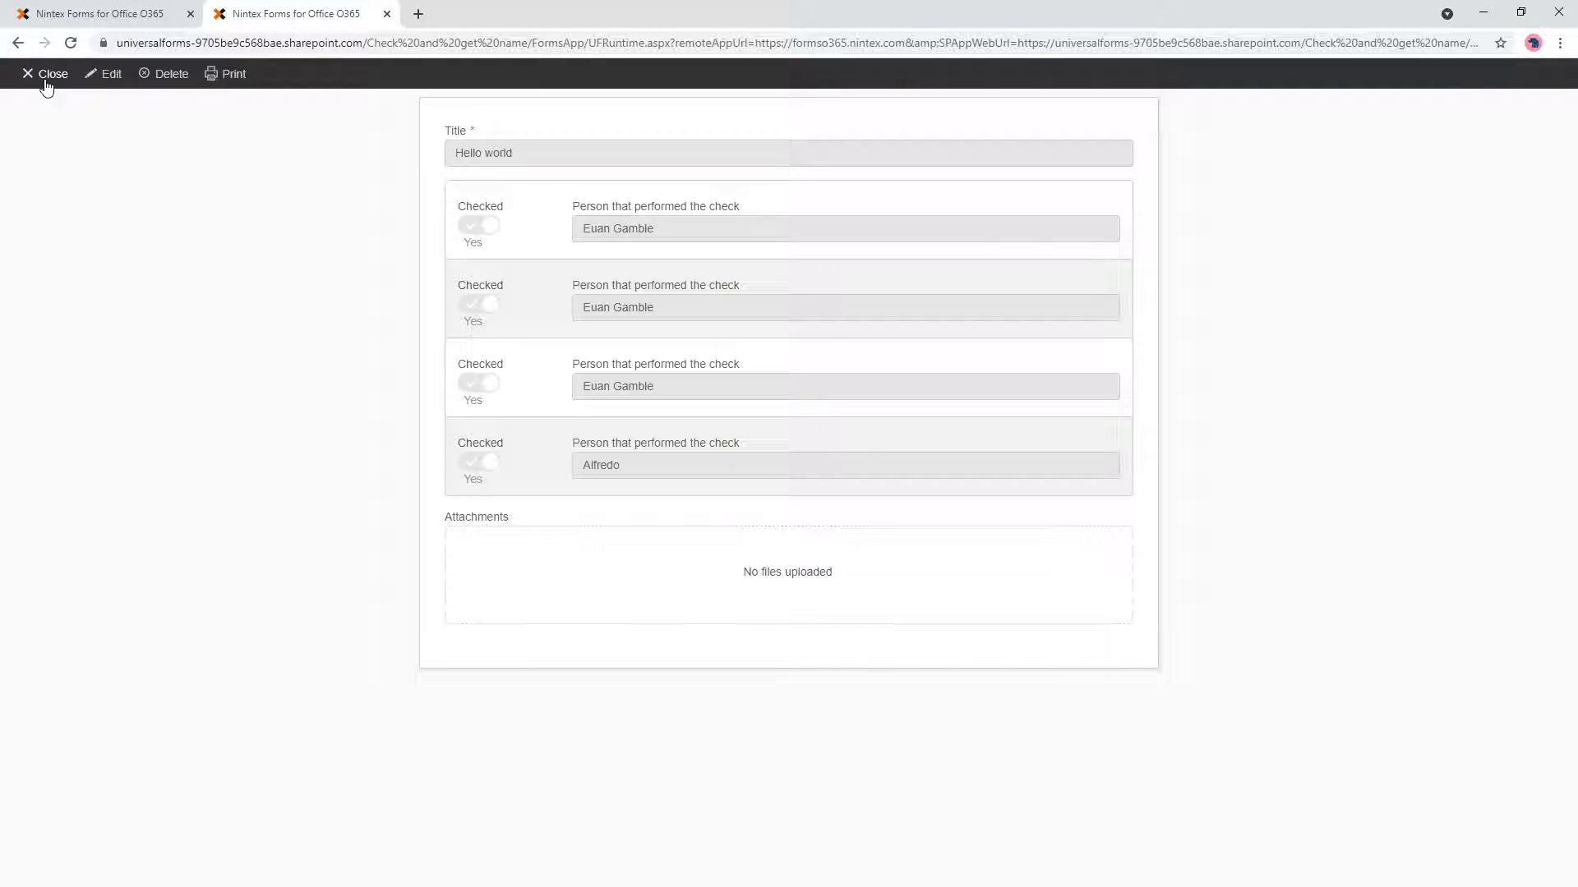
left_click(105, 73)
- Toggle the first row's Checked off and on repeatedly to test the rule
left_click(477, 250)
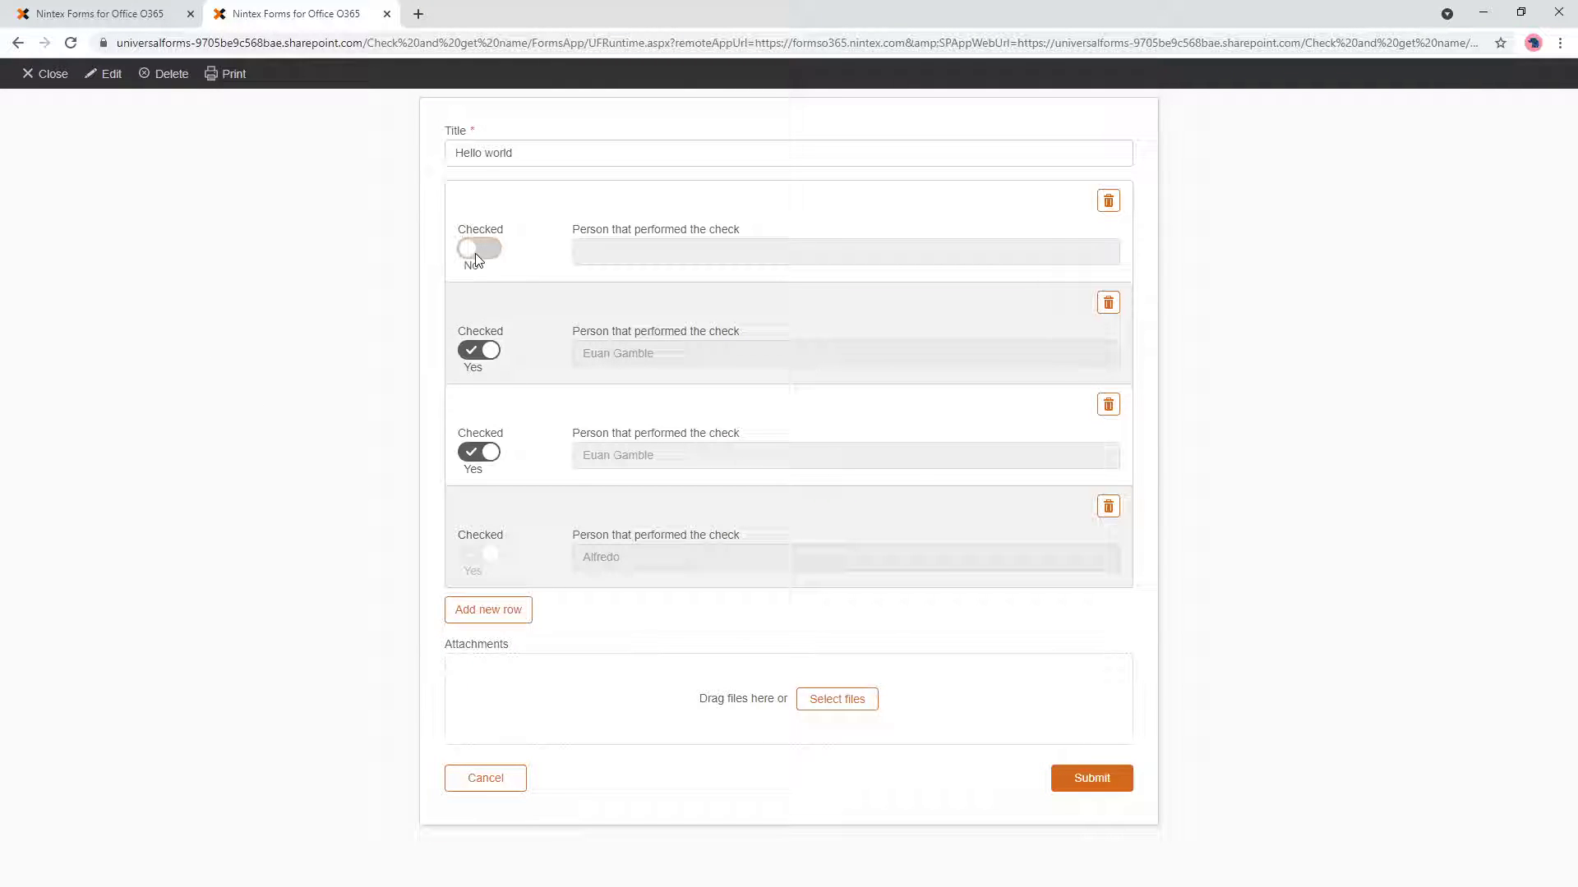
left_click(476, 251)
left_click(478, 249)
left_click(484, 249)
left_click(489, 251)
left_click(489, 250)
- Uncheck and recheck the first three rows, then return to the designer's form rules
left_click(476, 248)
left_click(479, 350)
left_click(476, 450)
left_click(488, 450)
left_click(486, 351)
left_click(477, 248)
left_click(135, 15)
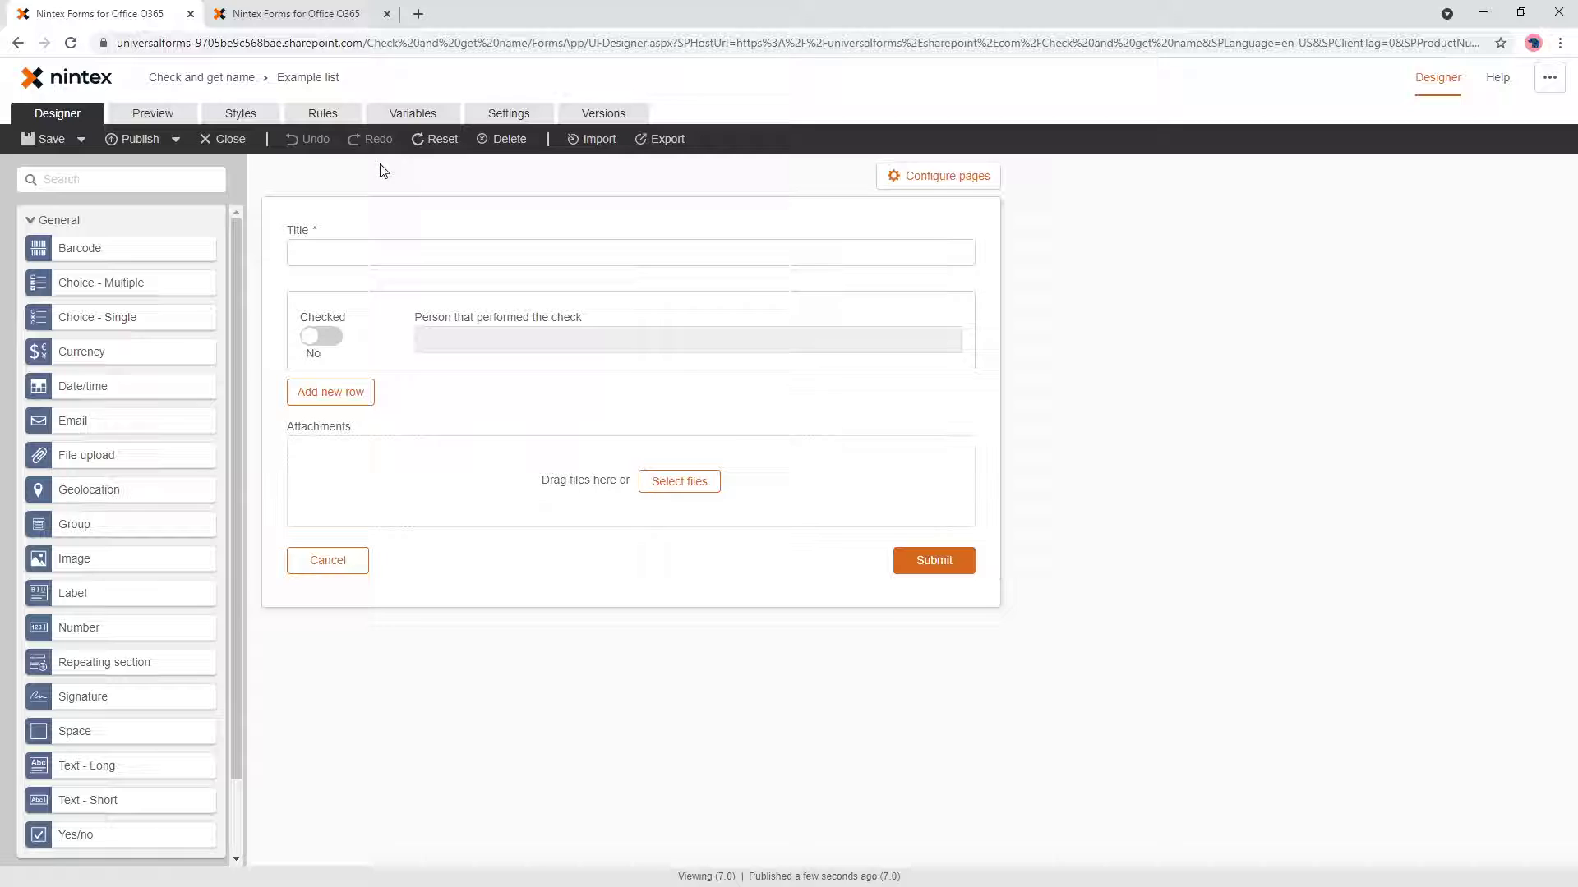
left_click(349, 115)
- Expand the Set field value and Disable checkbox if not equal field rules to review their settings
left_click(464, 324)
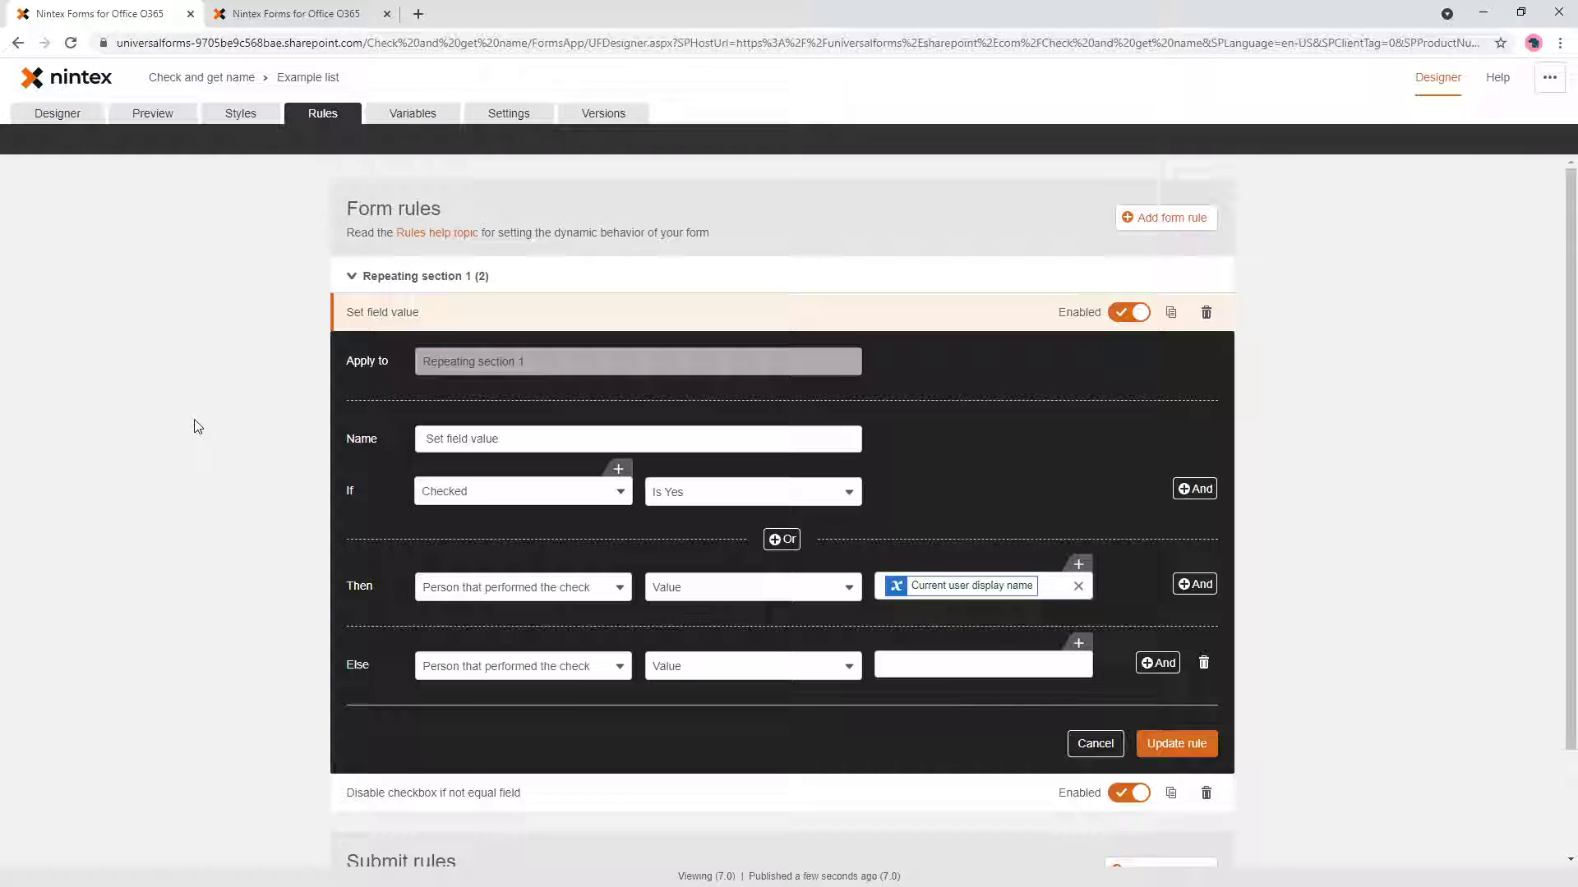
scroll(197, 426, "down", 2)
left_click(353, 661)
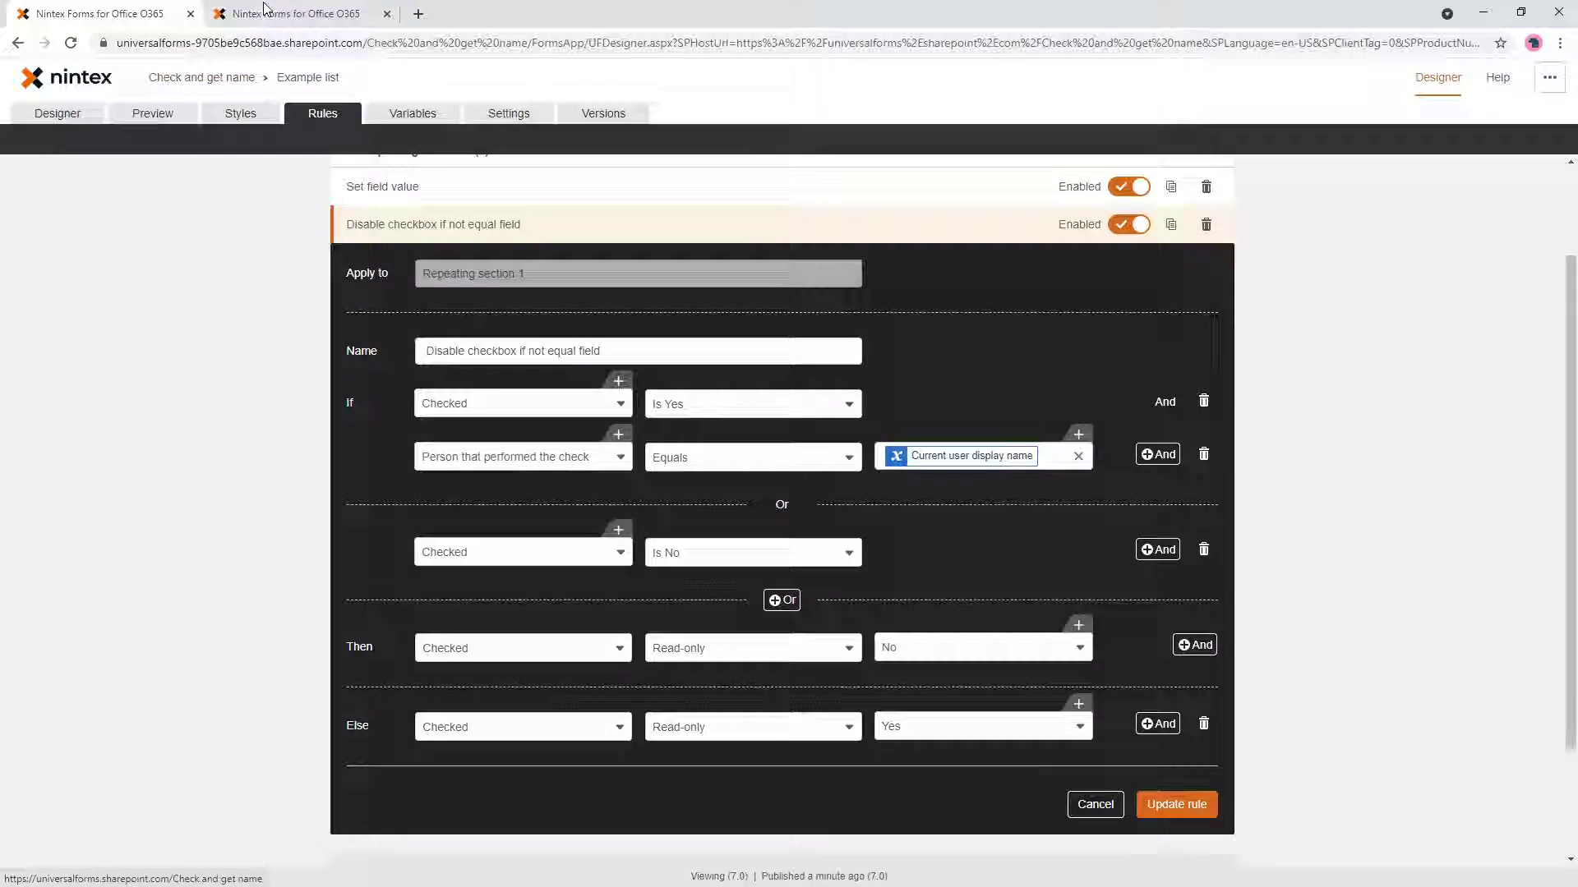
- Switch to the browser tab with the Hello world item's runtime form
key("ctrl+Tab")
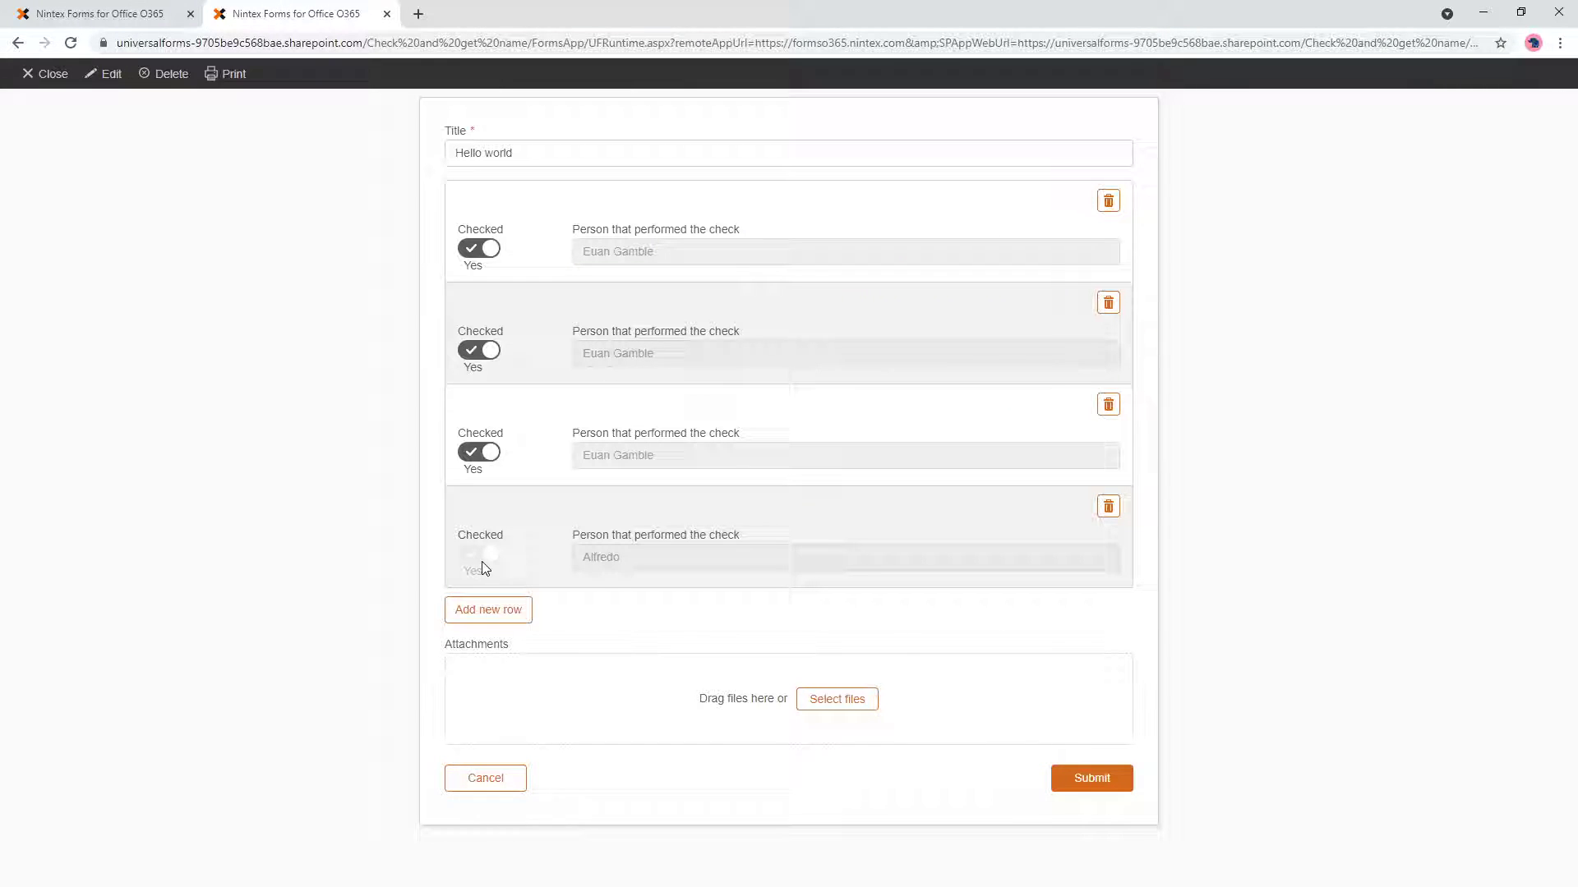